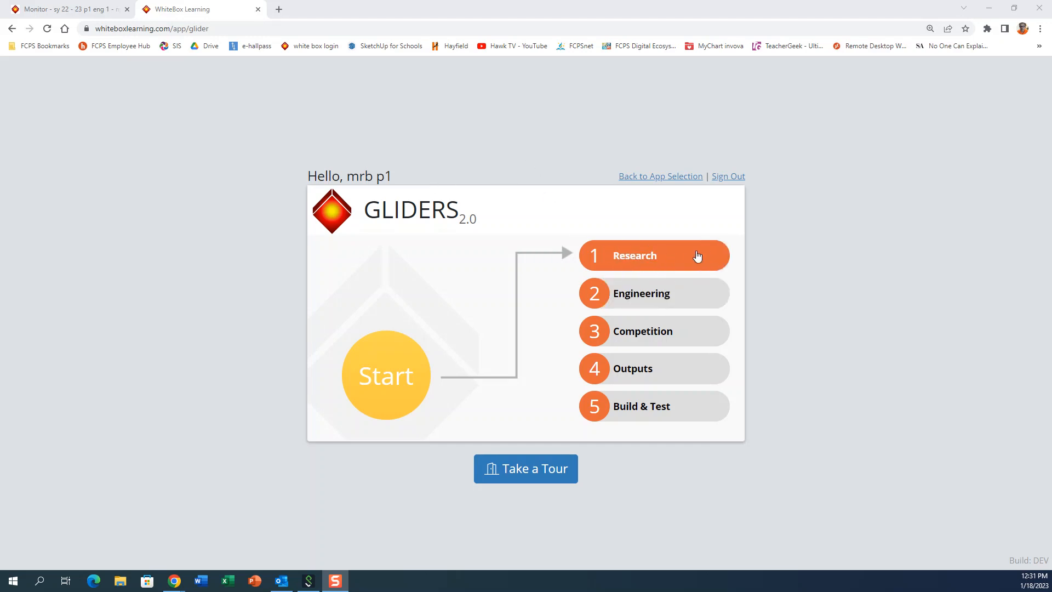
Step: Enter the Engineering section and try to start a new design named "Mr Bs Glider"
left_click(651, 300)
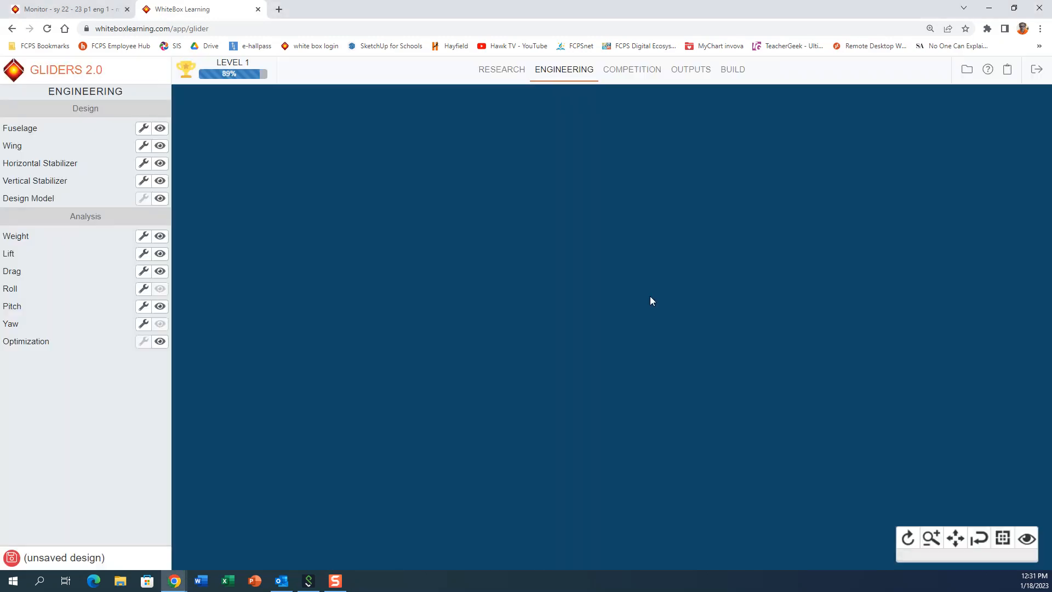
left_click(967, 69)
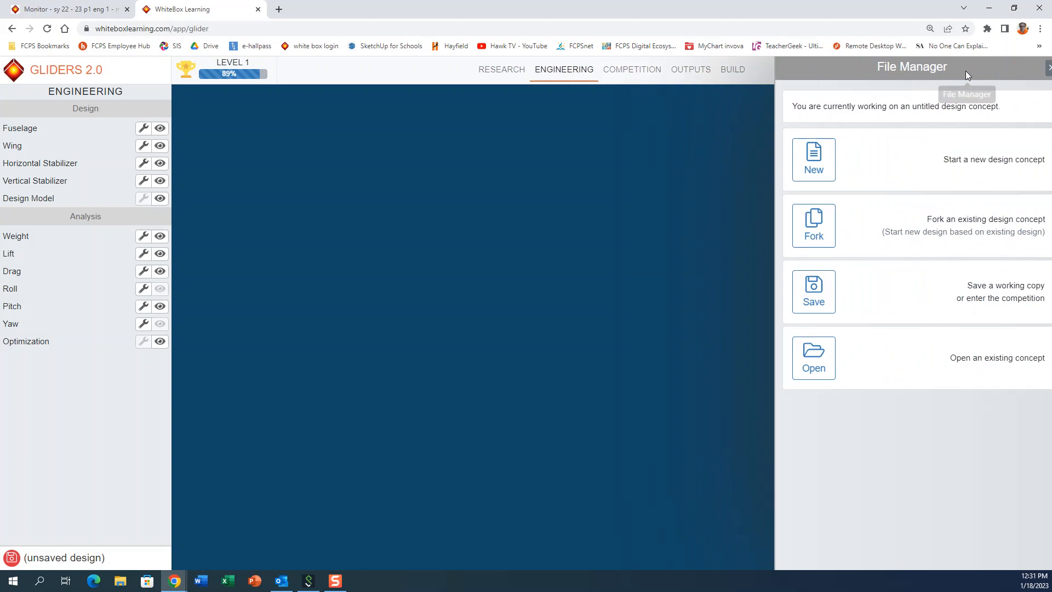
left_click(808, 167)
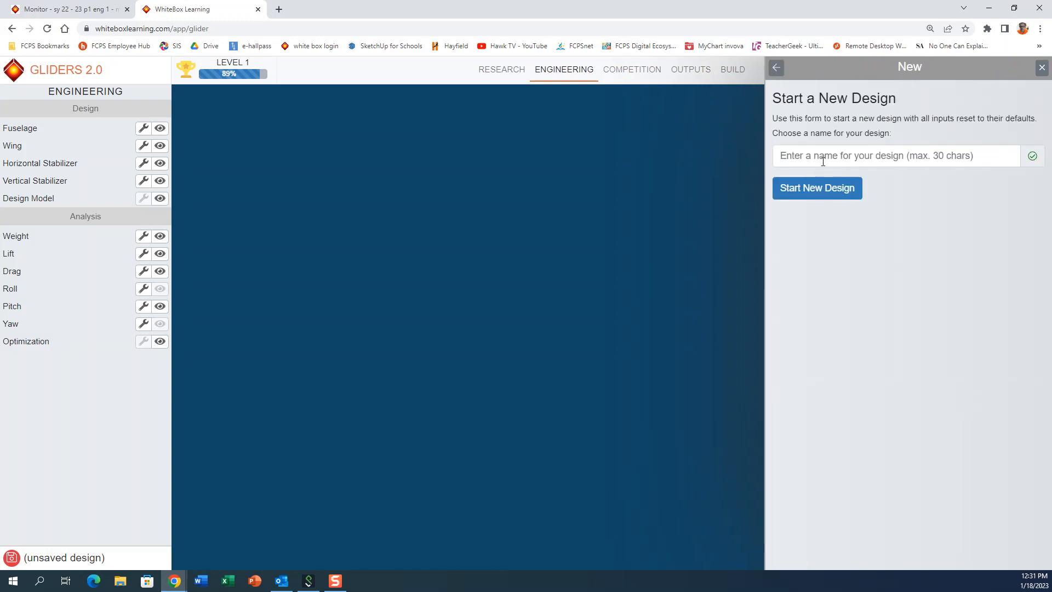
left_click(819, 158)
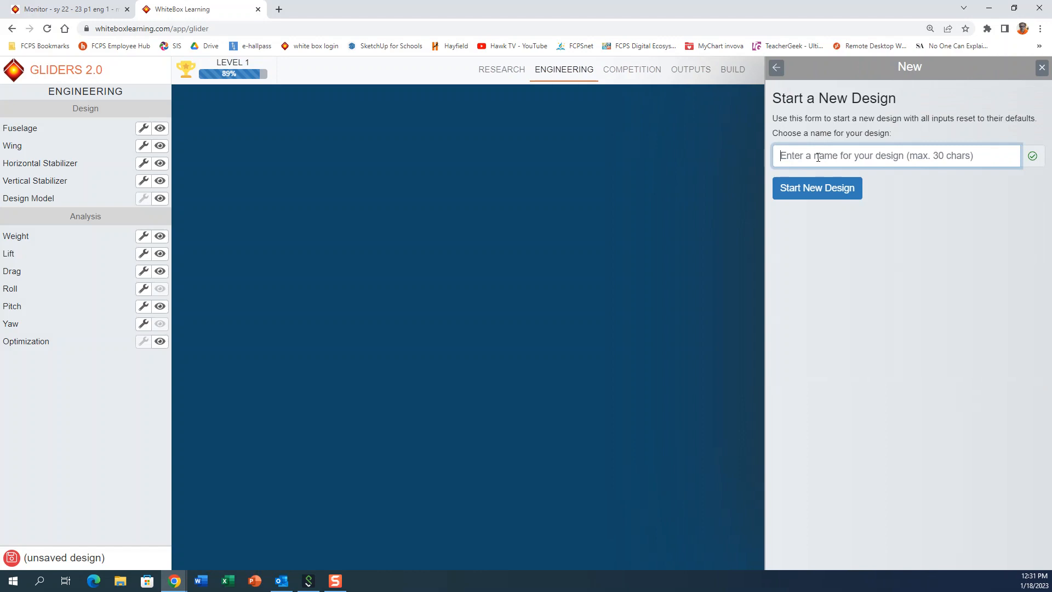
type("Mr ")
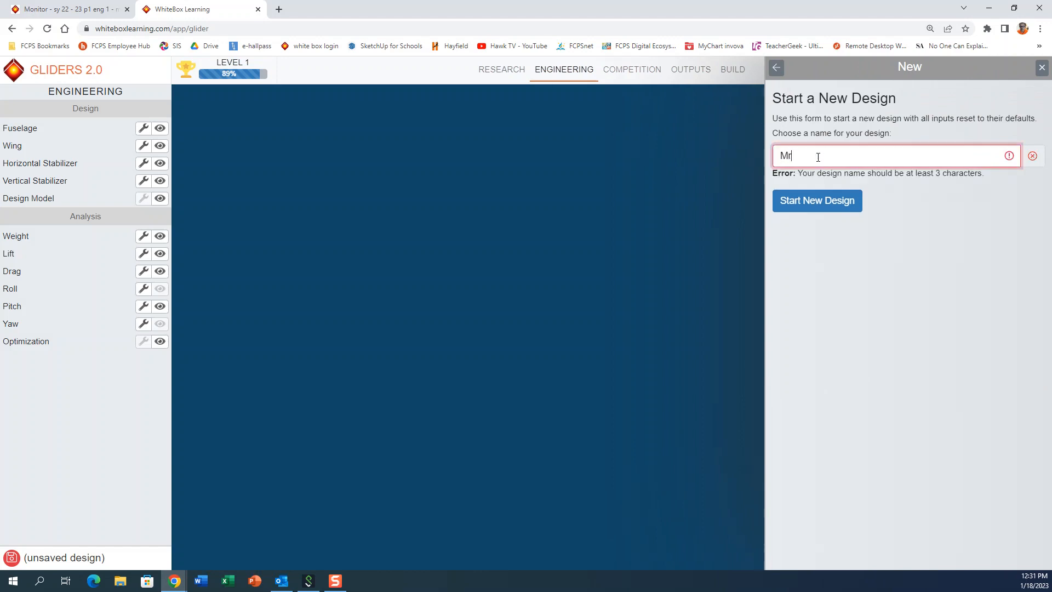
type("B")
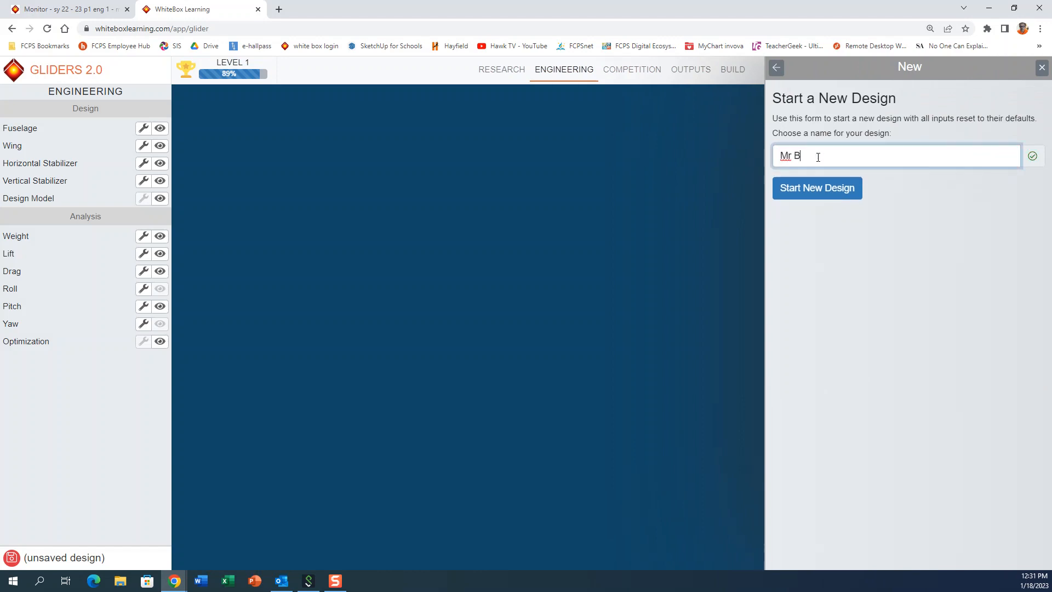
type("s Glider")
left_click(831, 196)
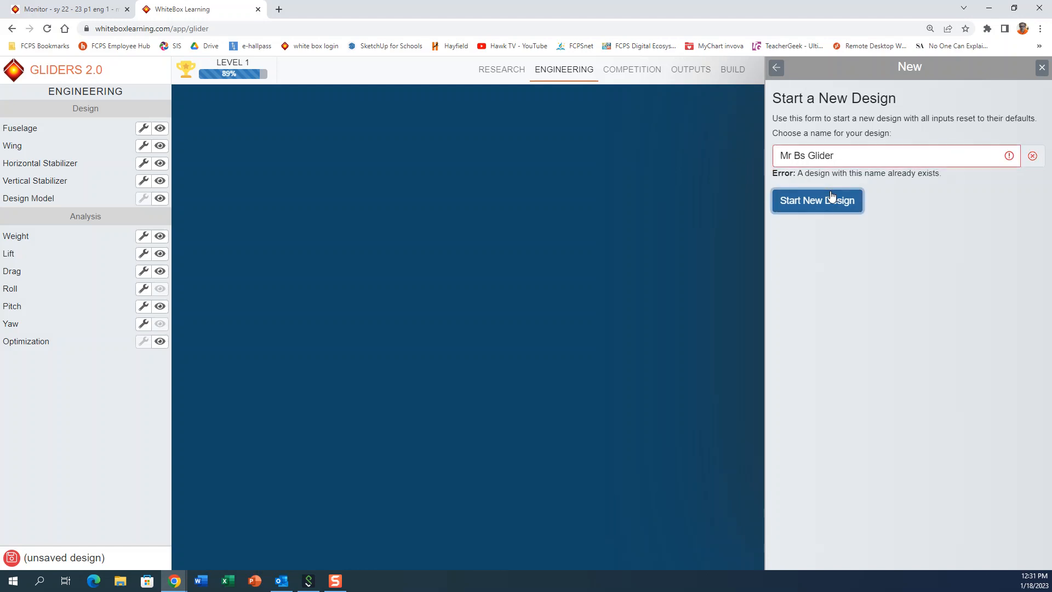
Step: Replace the design name with "Mr Bs balsa glider basic" and start the new design
left_click_drag(839, 156, 702, 166)
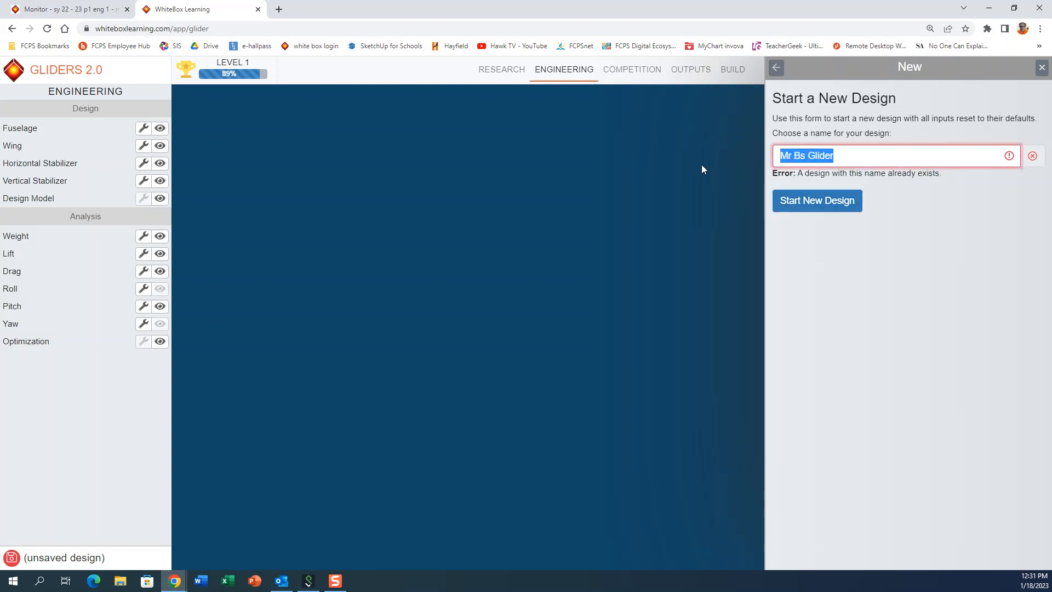
type("MR")
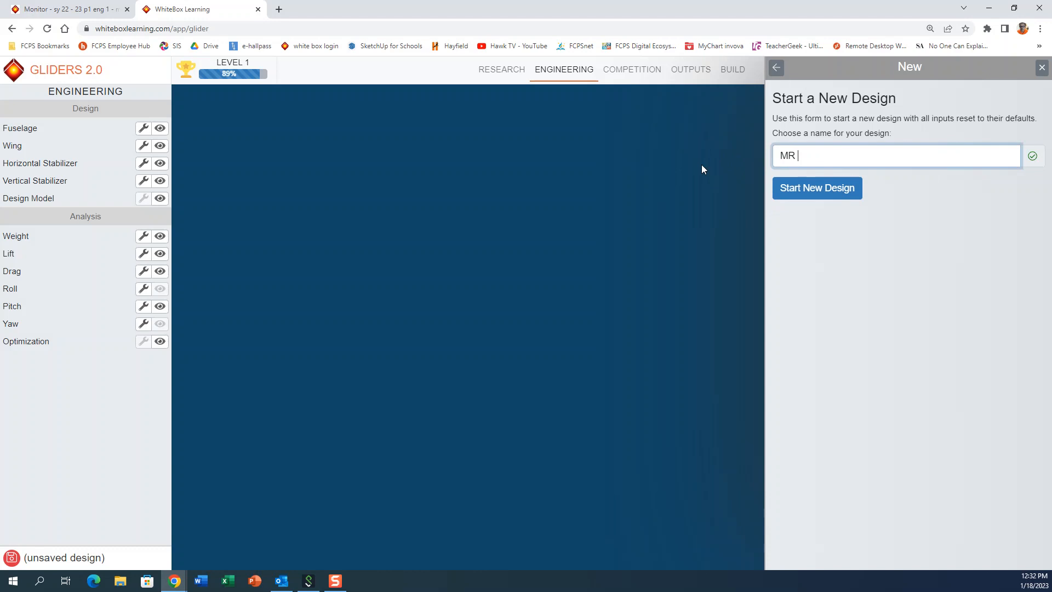
key("BackSpace")
key("BackSpace")
type("r")
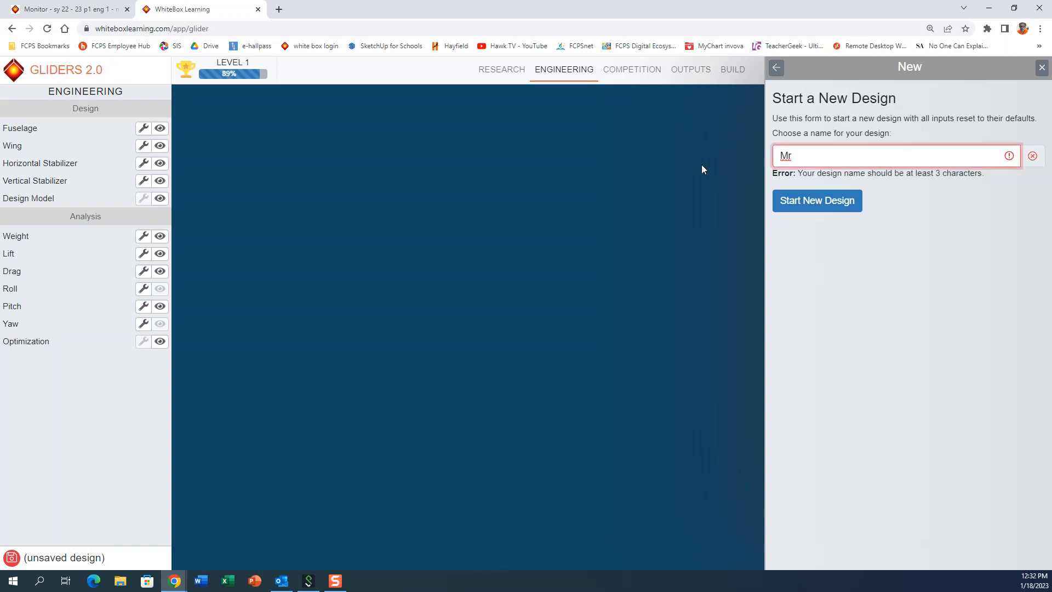
type(" Bs")
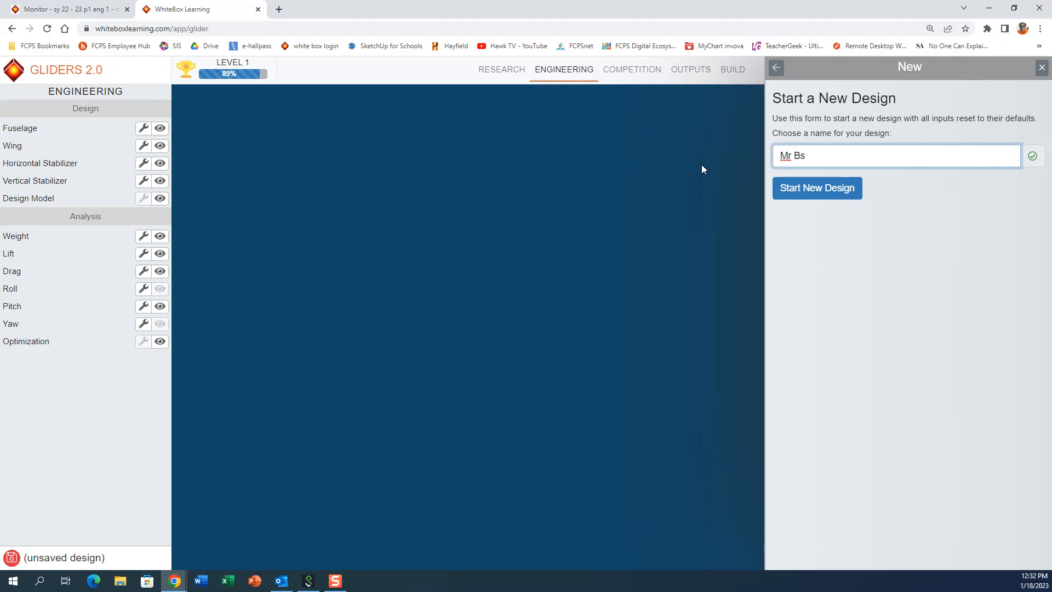
type(" balsa g")
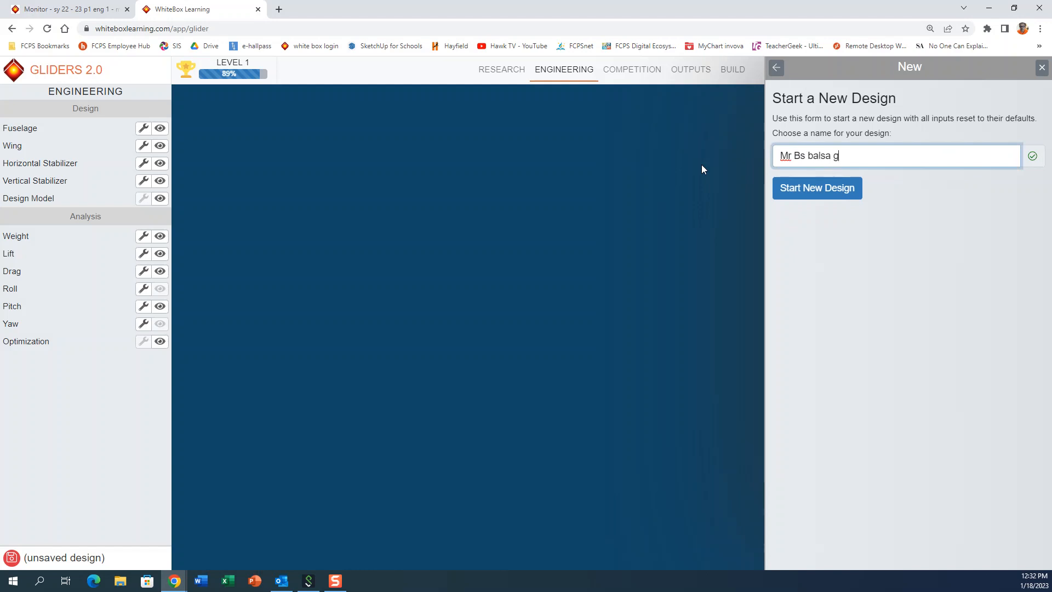
type("lider")
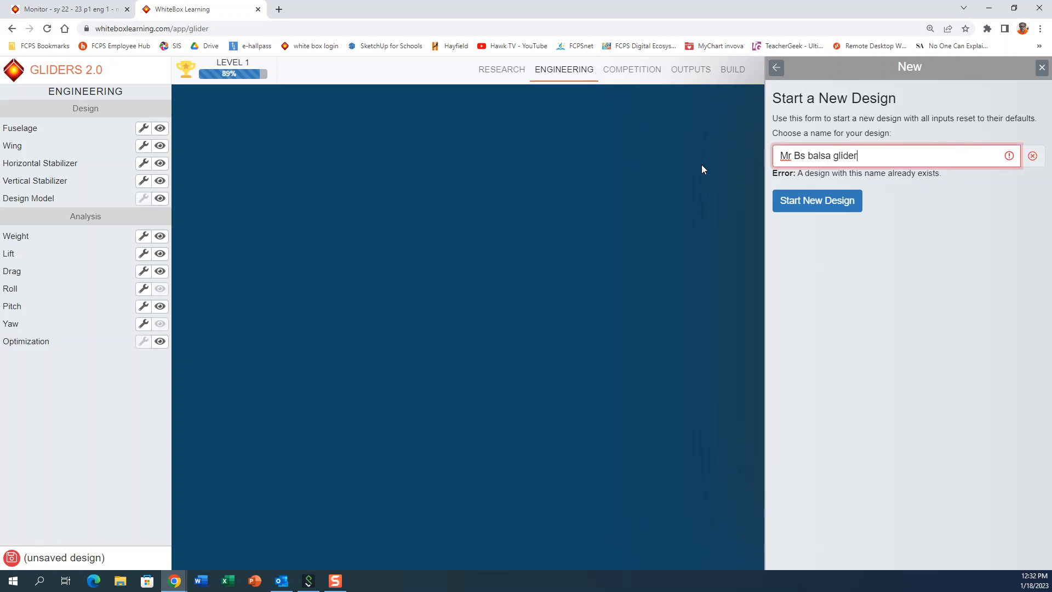
type(" basis")
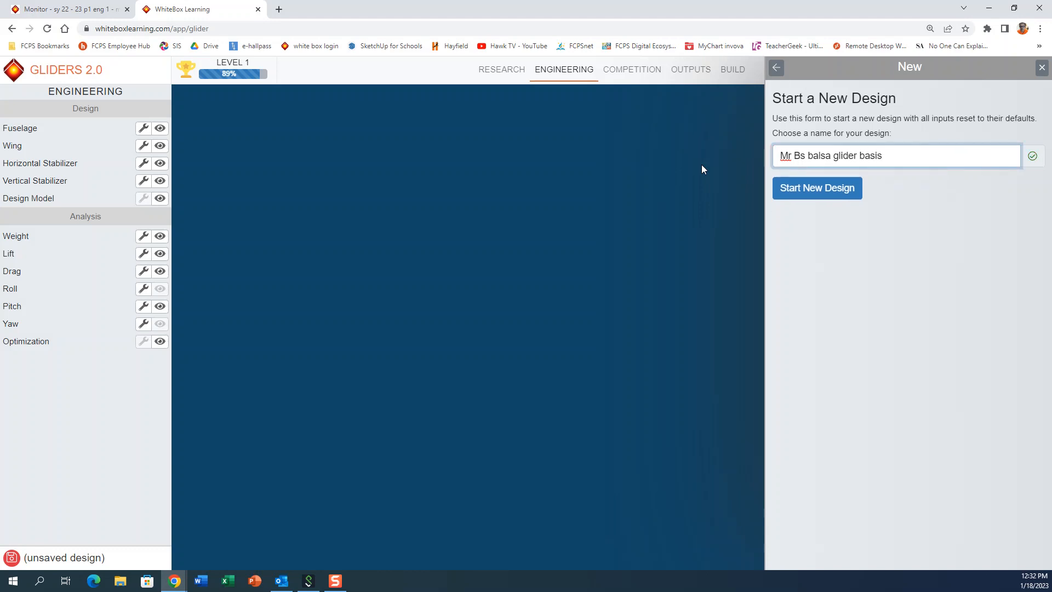
key("BackSpace")
type("c")
left_click(832, 202)
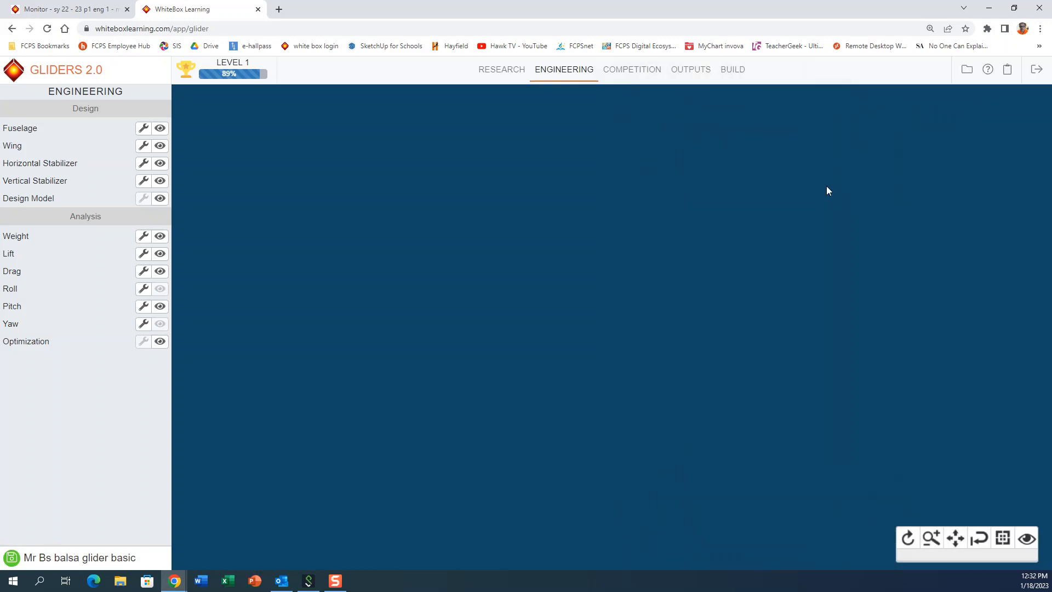
Step: Show the fuselage, wing, horizontal stabilizer and vertical stabilizer in the model view, and display the Optimization chart
left_click(159, 128)
left_click(160, 146)
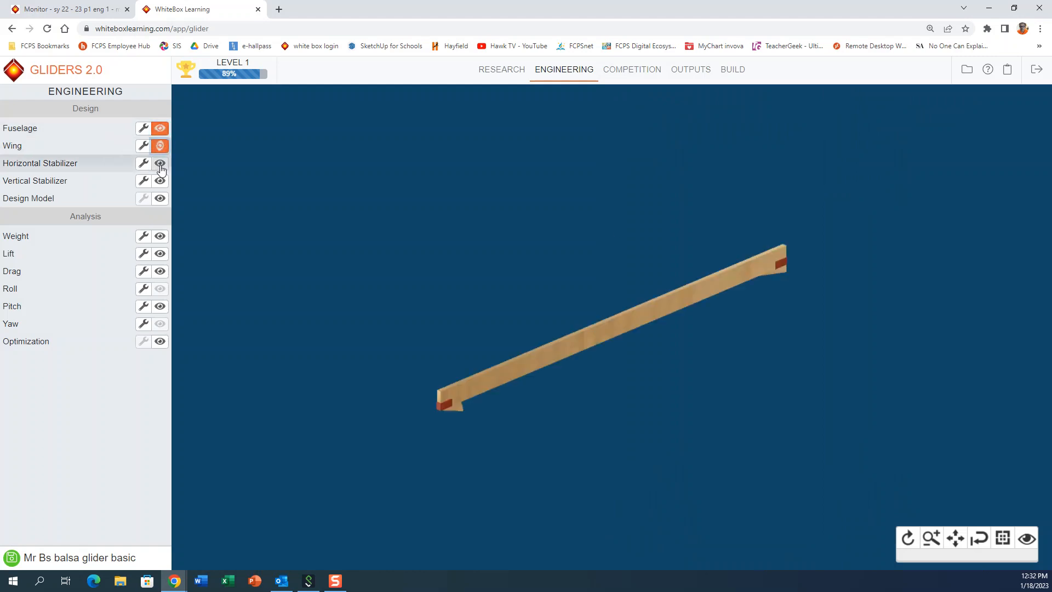
left_click(160, 163)
left_click(160, 181)
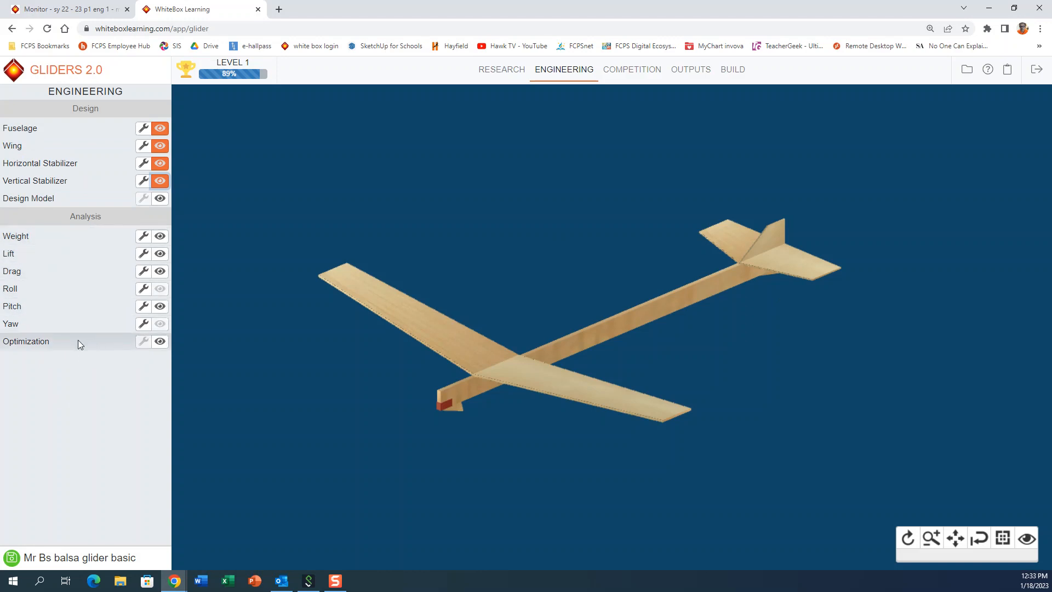
left_click(162, 346)
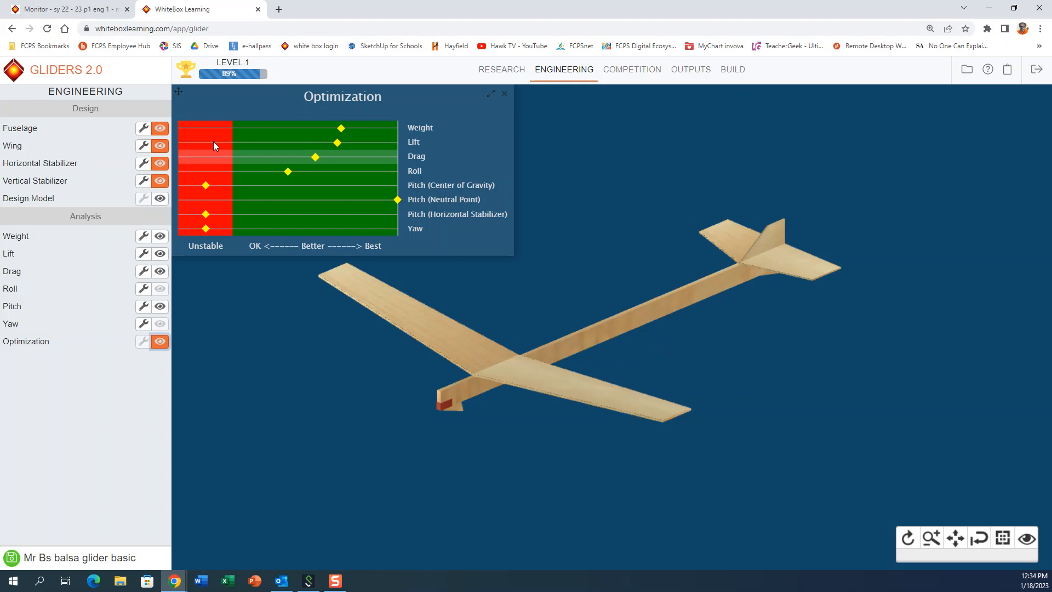
Step: Open the fuselage work area, and view the Design Specifications report to check the design against its limits
left_click(144, 129)
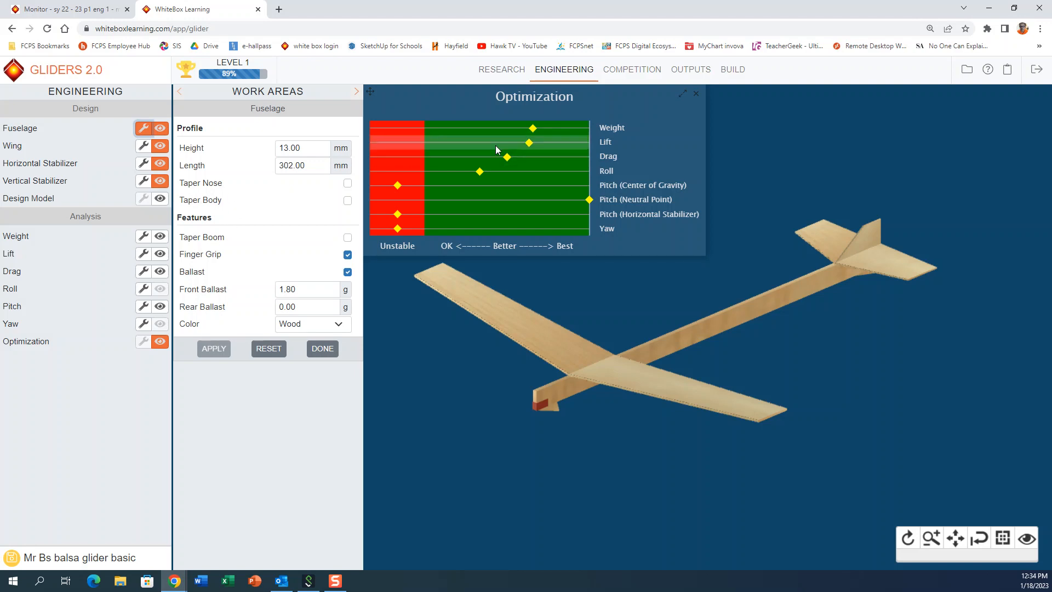
left_click(693, 72)
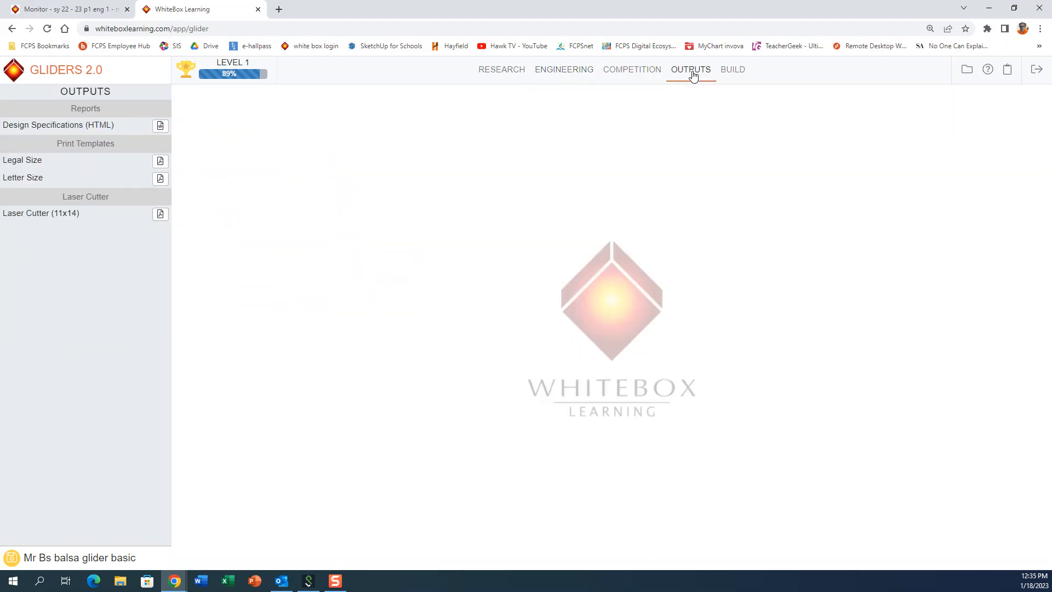
left_click(160, 127)
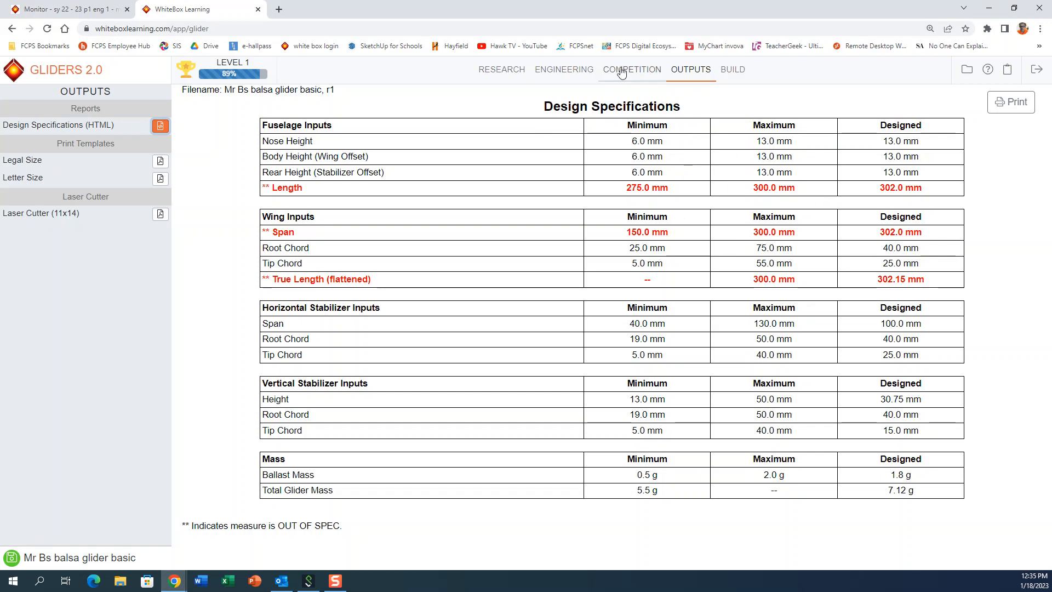
Step: Set the fuselage length to 290 mm, apply it, and recheck the Design Specifications report
left_click(570, 77)
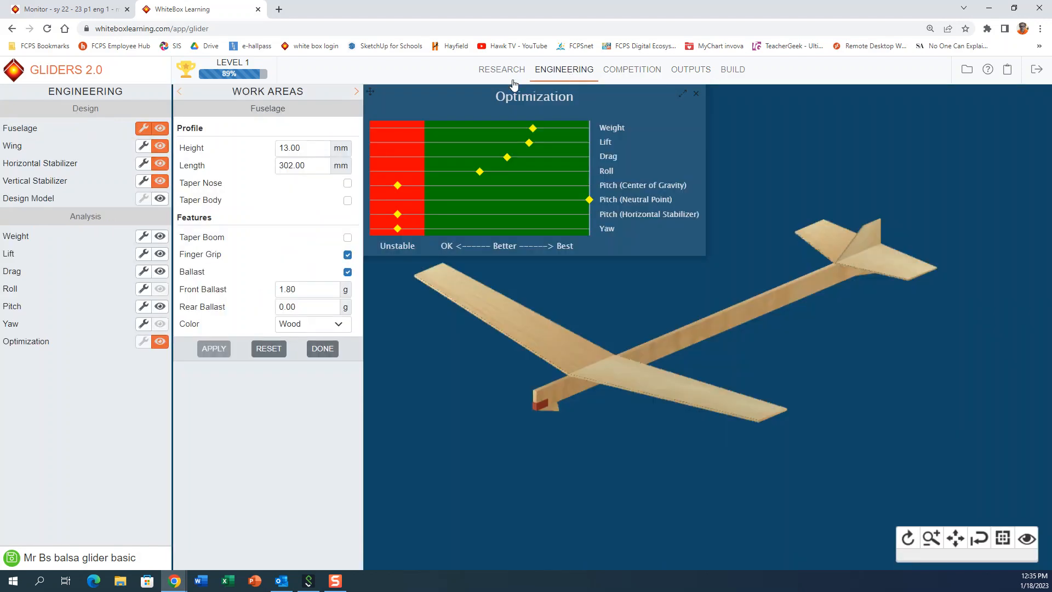
left_click(319, 167)
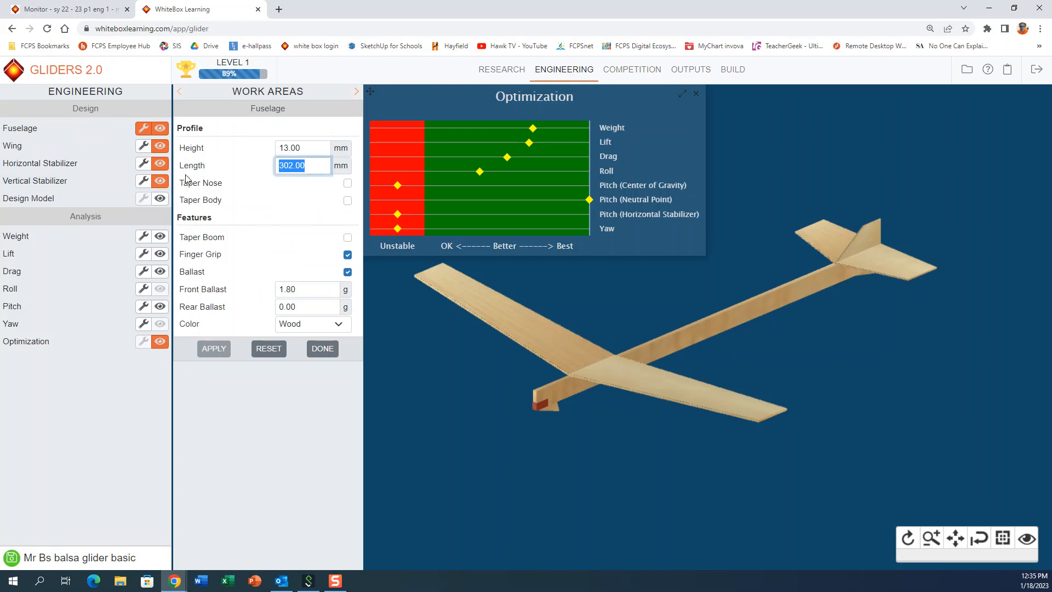
type("290")
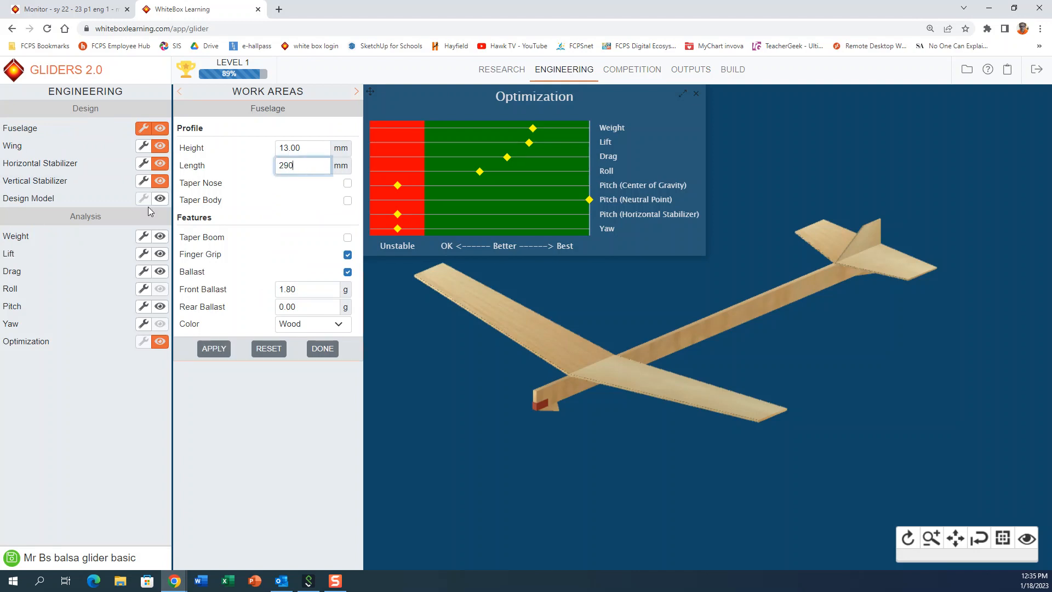
left_click(213, 350)
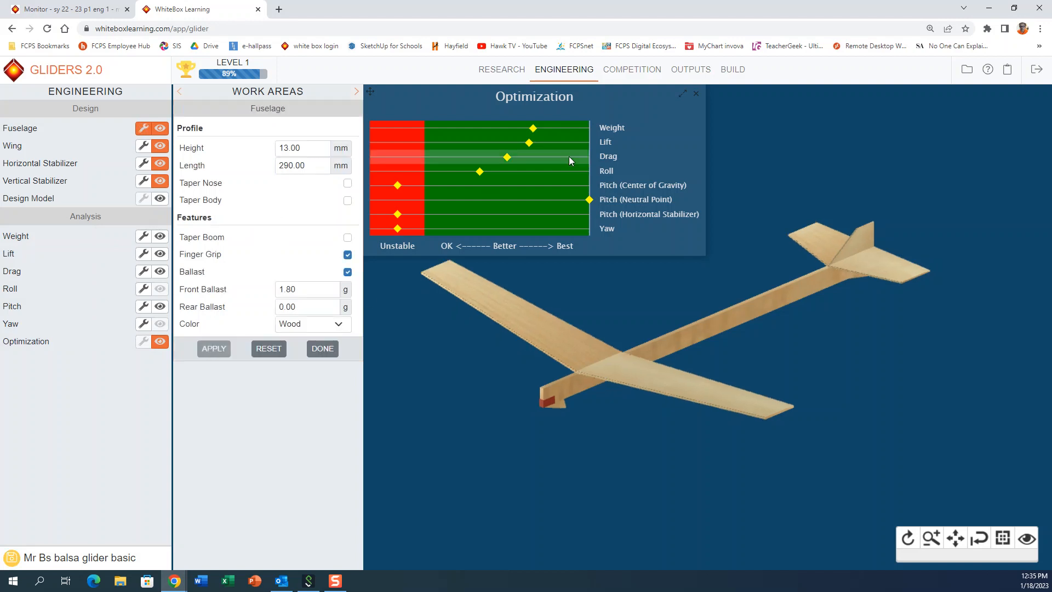
left_click(638, 79)
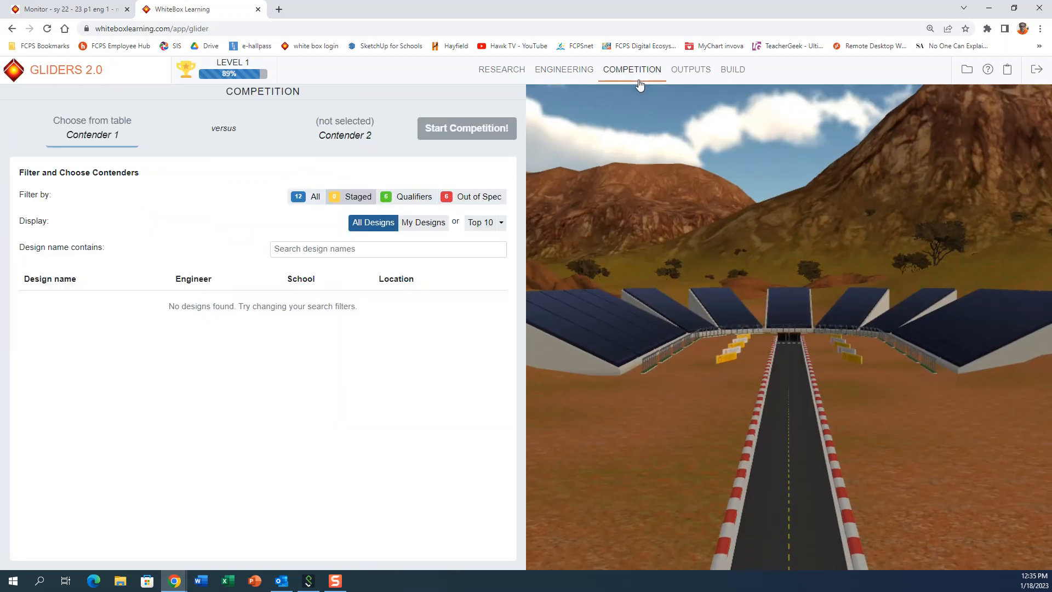
left_click(694, 74)
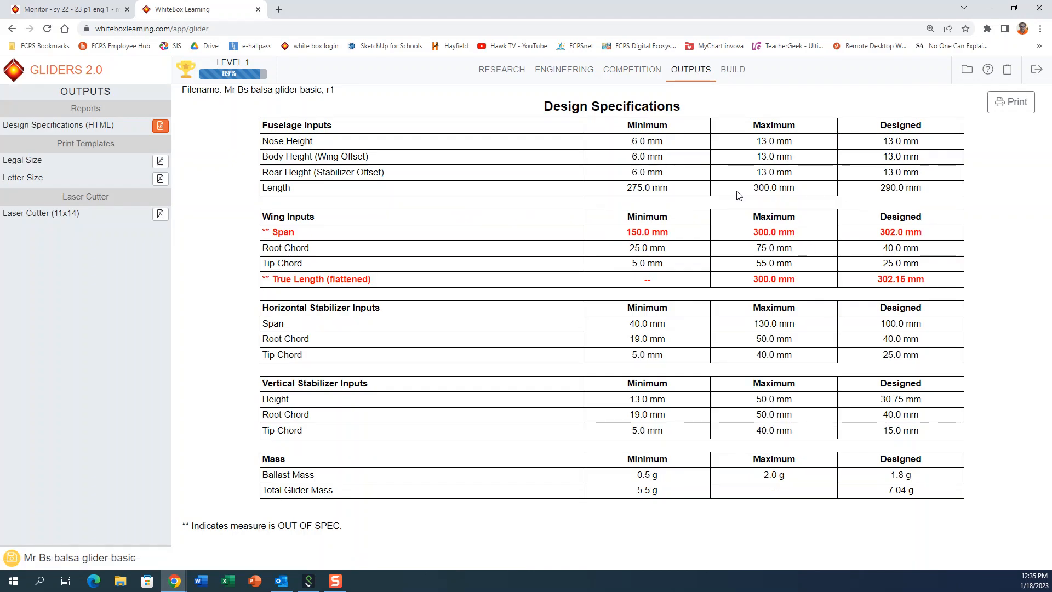
Step: Return to the fuselage settings in Engineering and apply a fuselage length of 275 mm
left_click(563, 71)
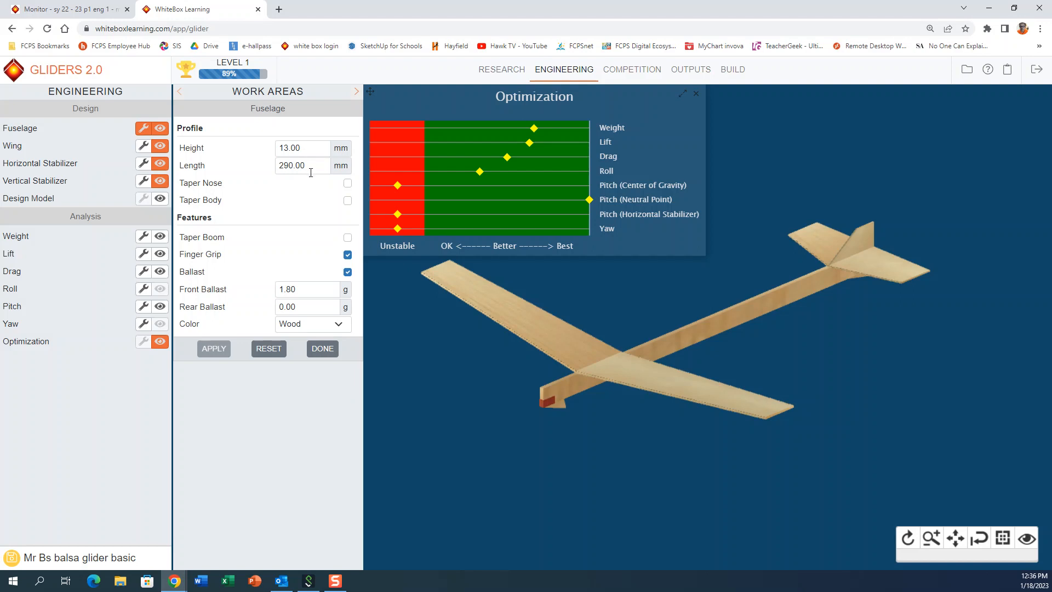
left_click_drag(312, 167, 219, 169)
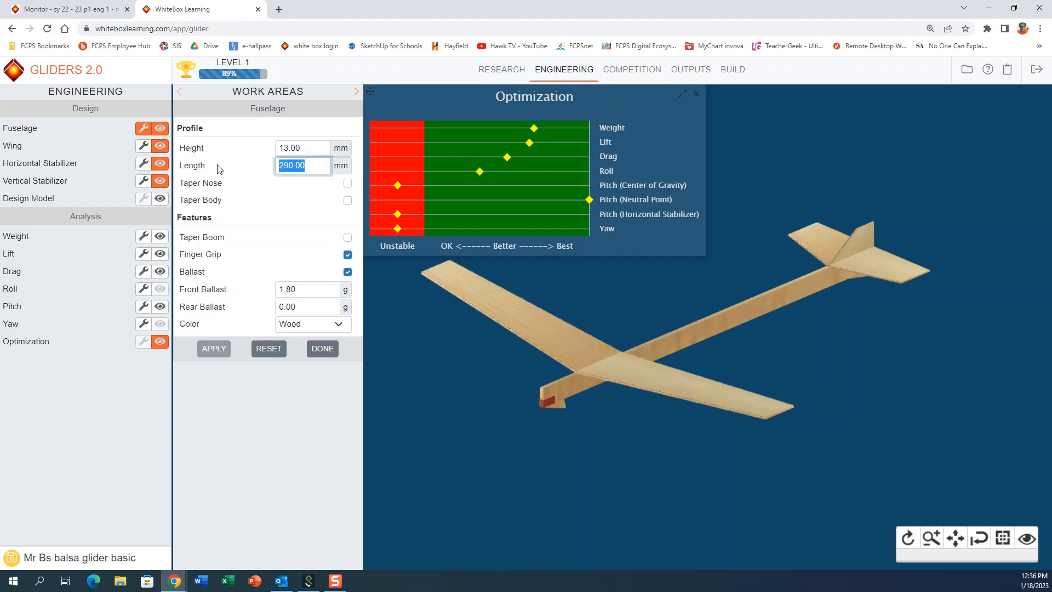
type("2")
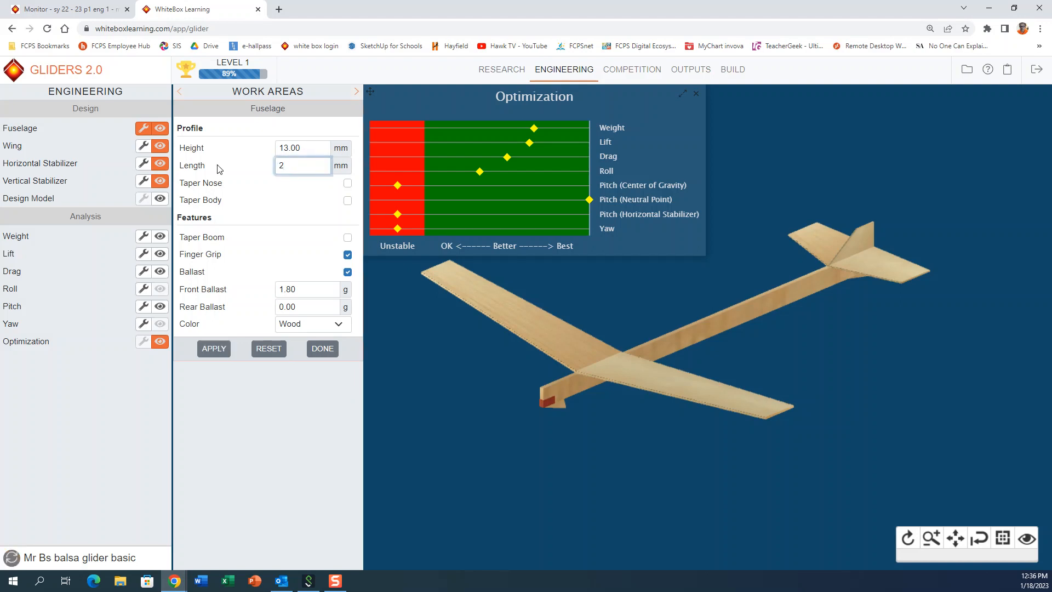
type("75")
left_click(222, 350)
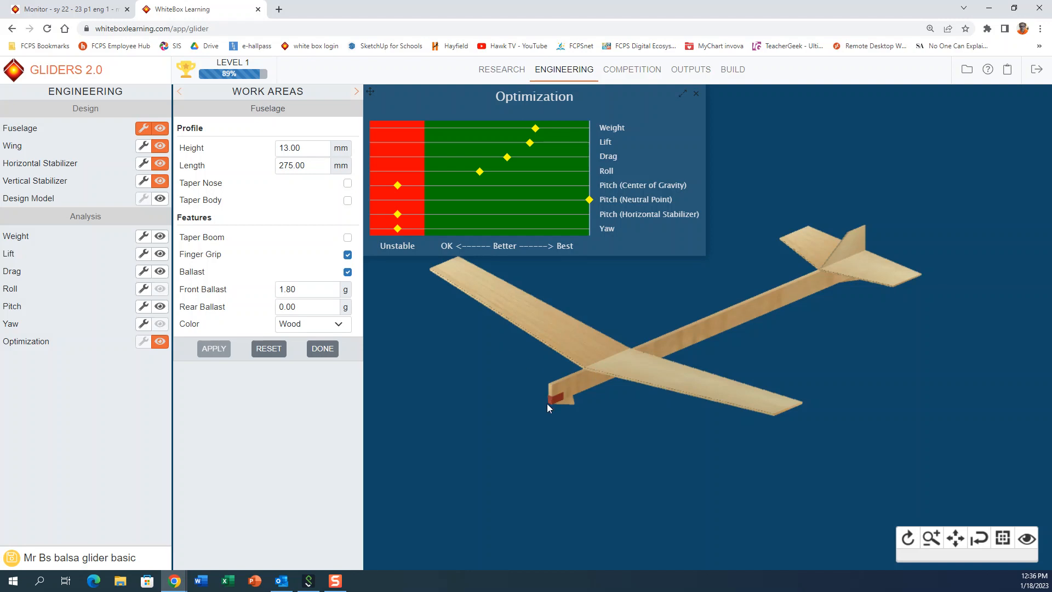
Step: Enable Taper Nose, Taper Body and Taper Boom for the fuselage
left_click(348, 184)
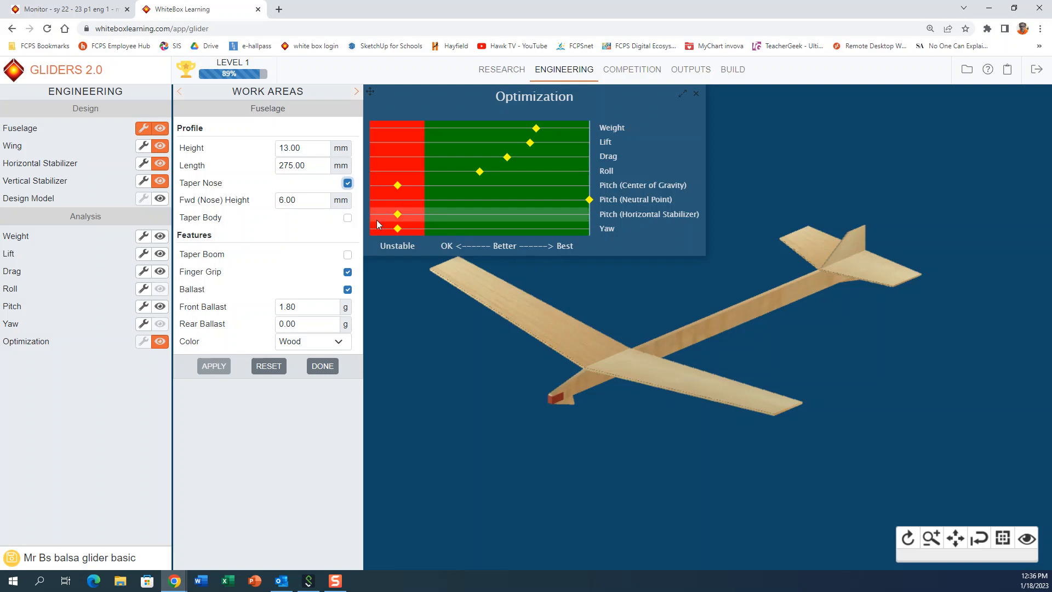
left_click(347, 218)
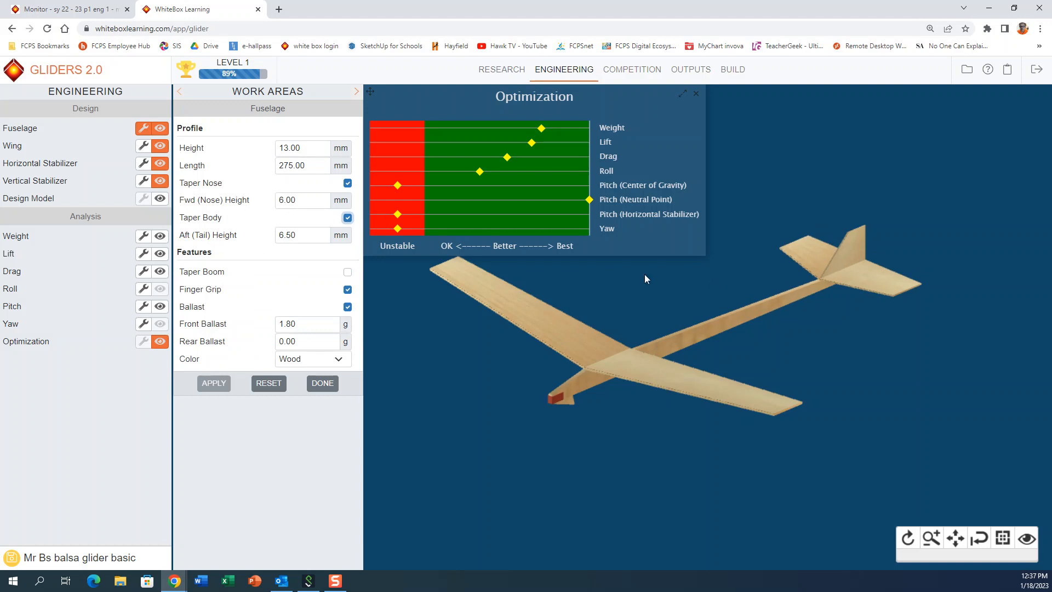
left_click(349, 274)
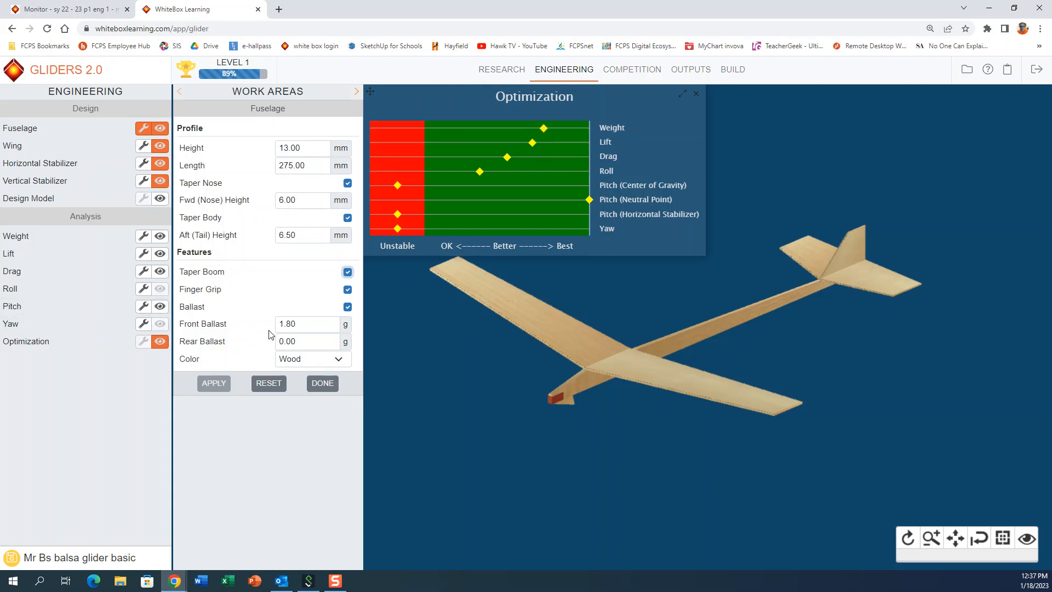
Step: Search the page for "ball", and apply a front ballast of 1 g to the fuselage
key("ctrl+f")
type("ball")
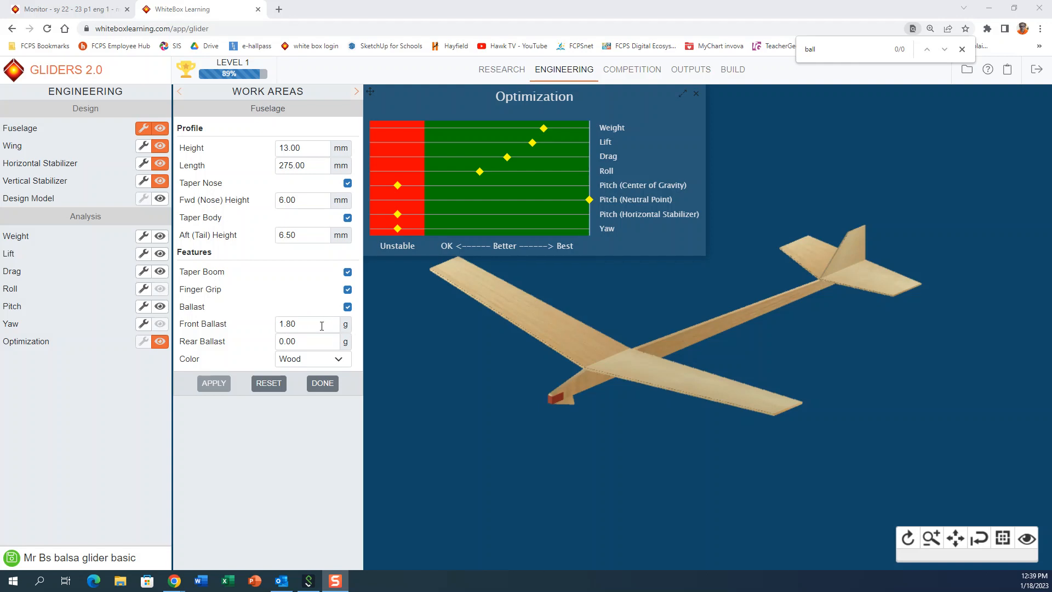
left_click_drag(322, 326, 267, 334)
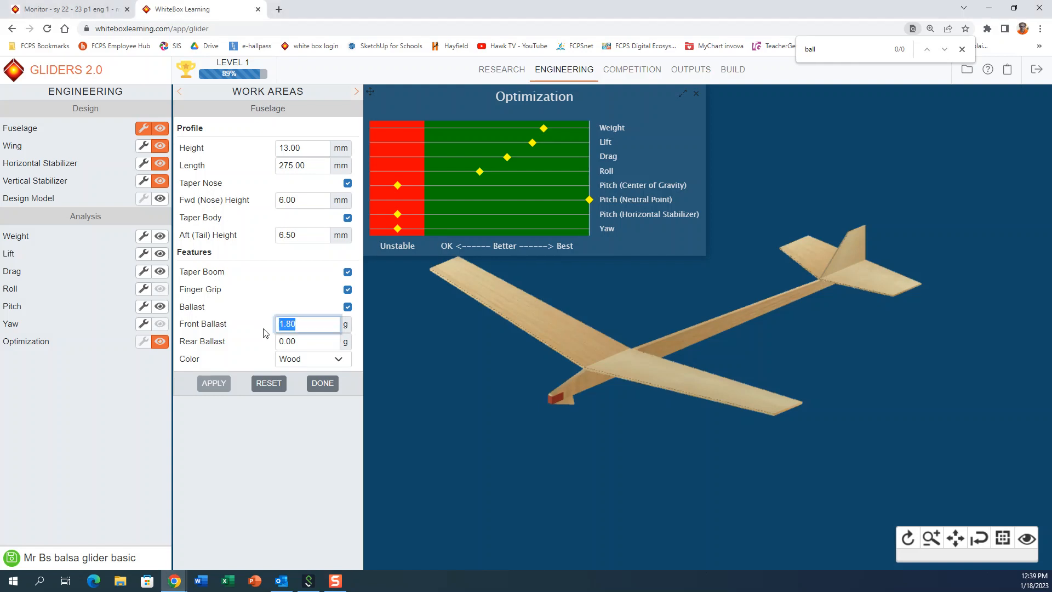
type("1")
left_click(206, 386)
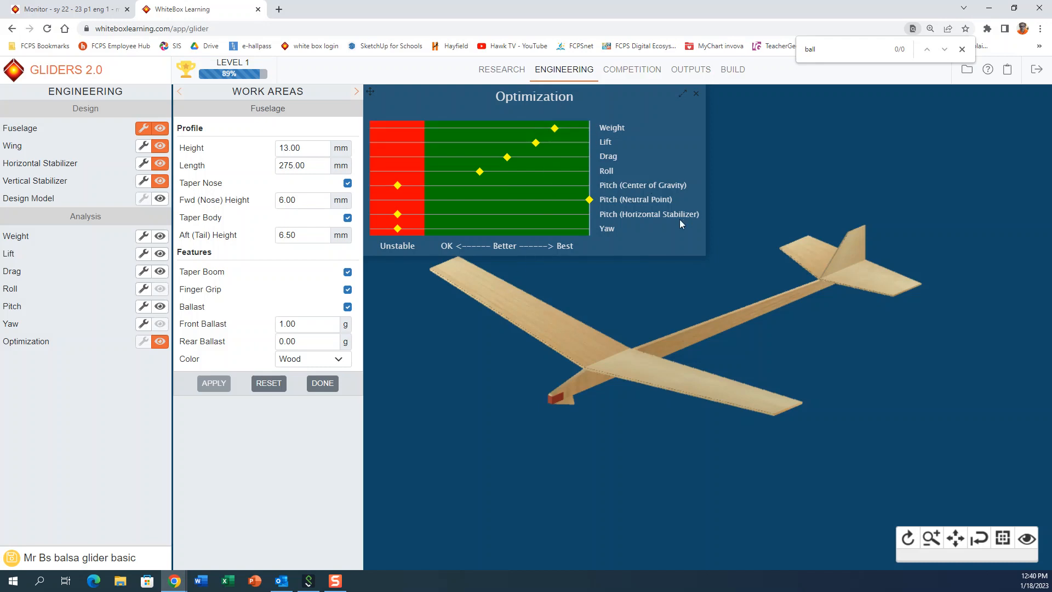
Step: Open the Lift article in the Research section and examine its explanation of Bernoulli's Principle and the parts of an airfoil
left_click(515, 76)
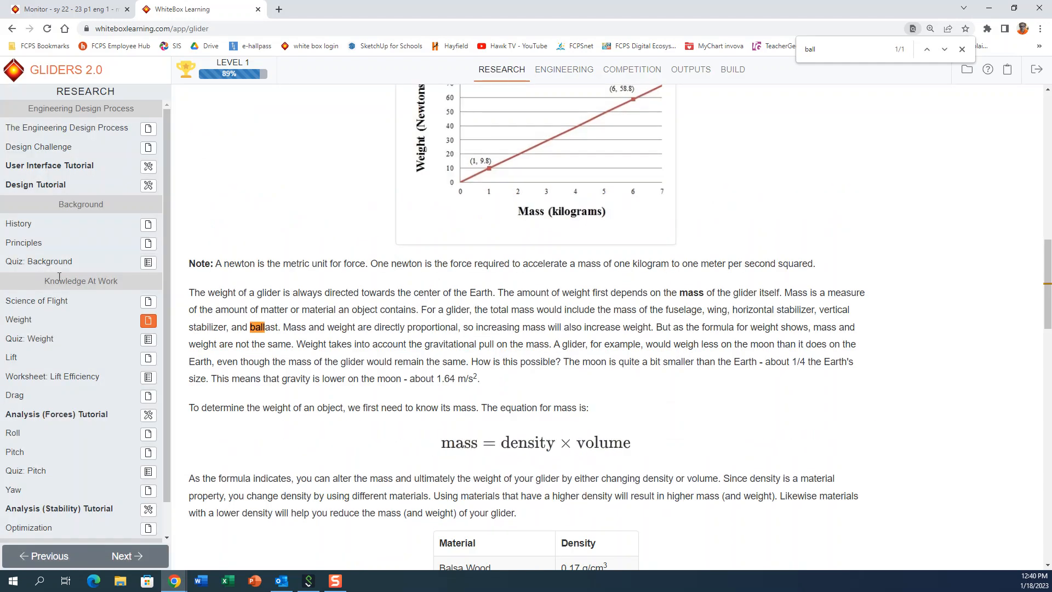
left_click(149, 361)
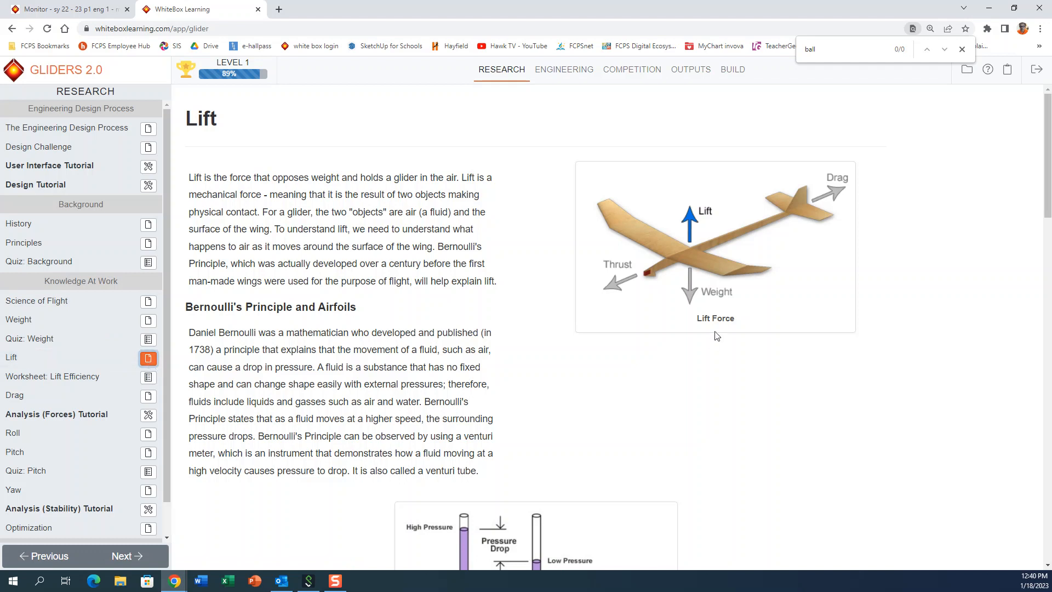
scroll(475, 317, "down", 5)
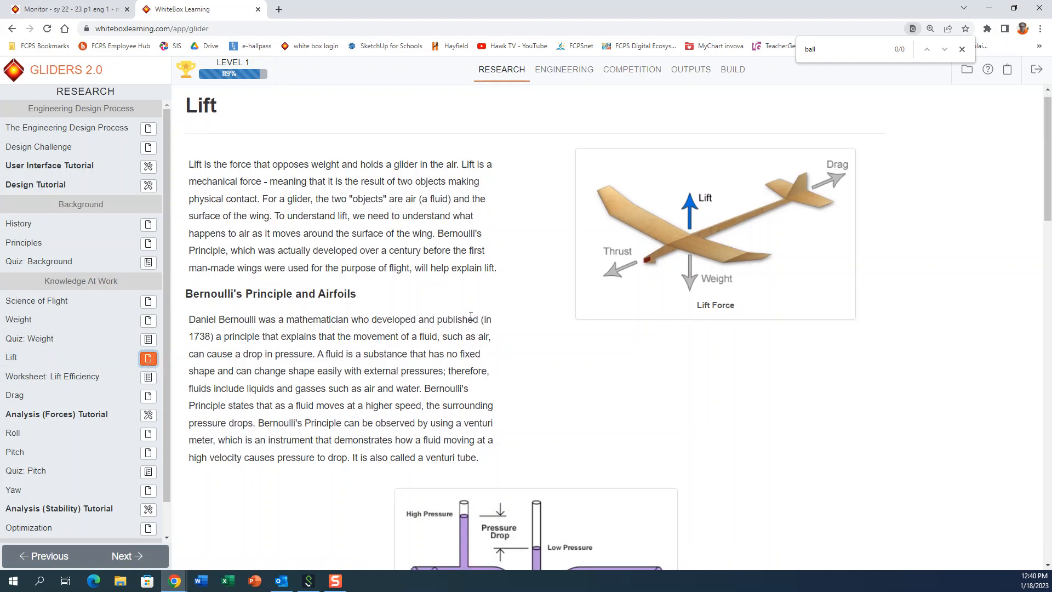
scroll(477, 313, "down", 3)
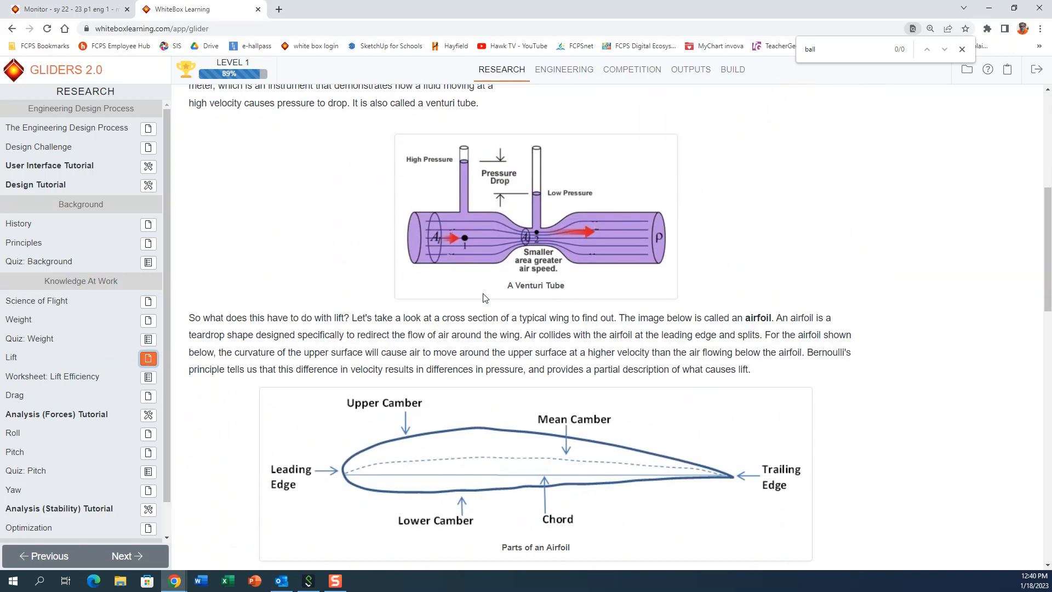
scroll(480, 294, "down", 1)
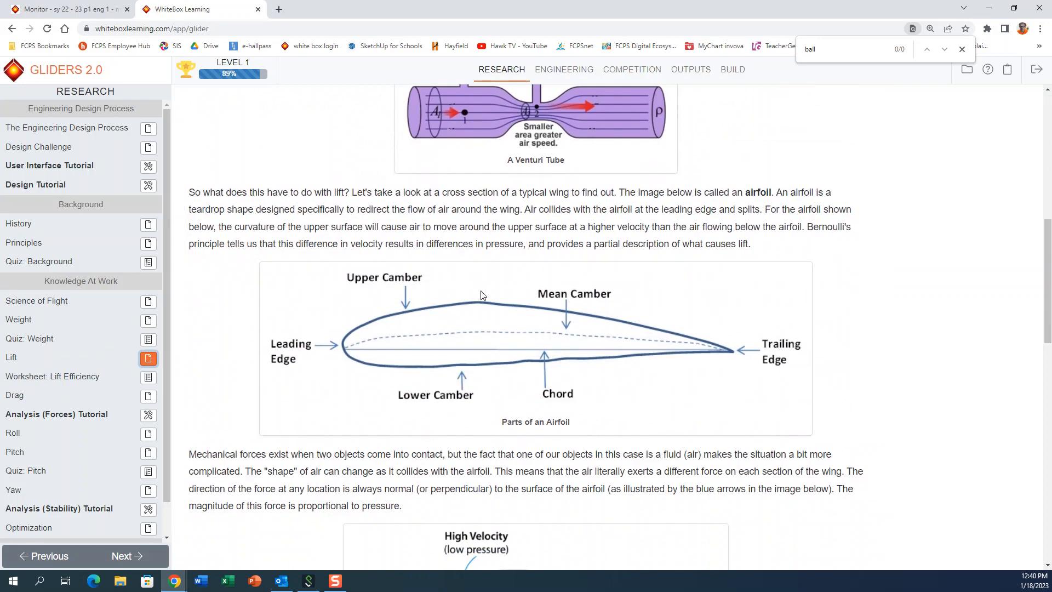
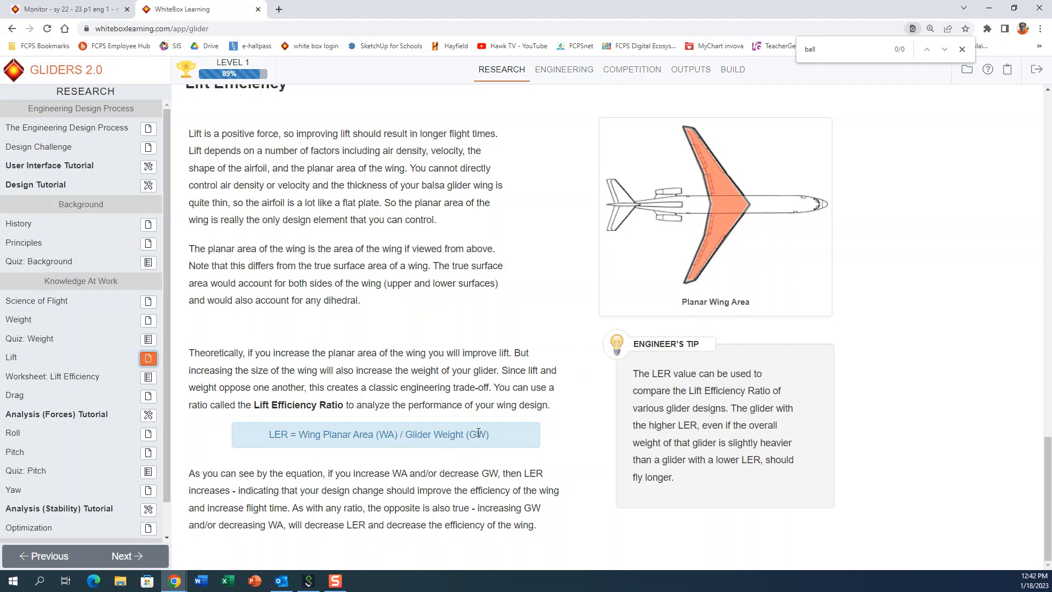
Step: Review the Lift article again, going from the Lift Efficiency Ratio formula back to Bernoulli's Principle and the venturi tube
scroll(609, 352, "up", 7)
scroll(604, 354, "up", 14)
scroll(591, 340, "down", 5)
scroll(591, 334, "up", 7)
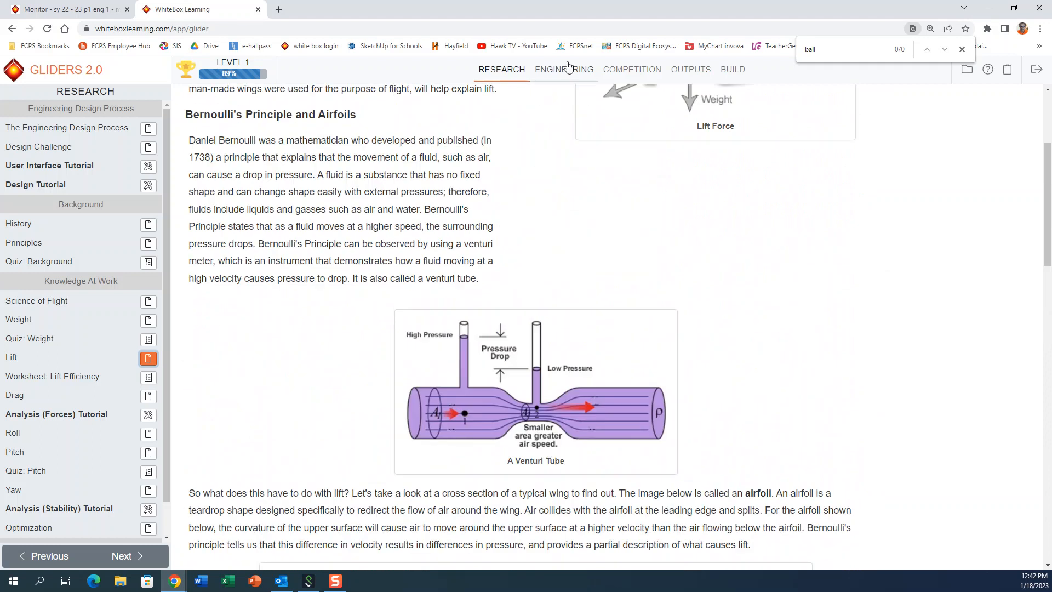
Step: In the Engineering wing settings, extend the straight wing's trailing edge to a chord of about 49 mm, and close the fuselage settings
left_click(561, 71)
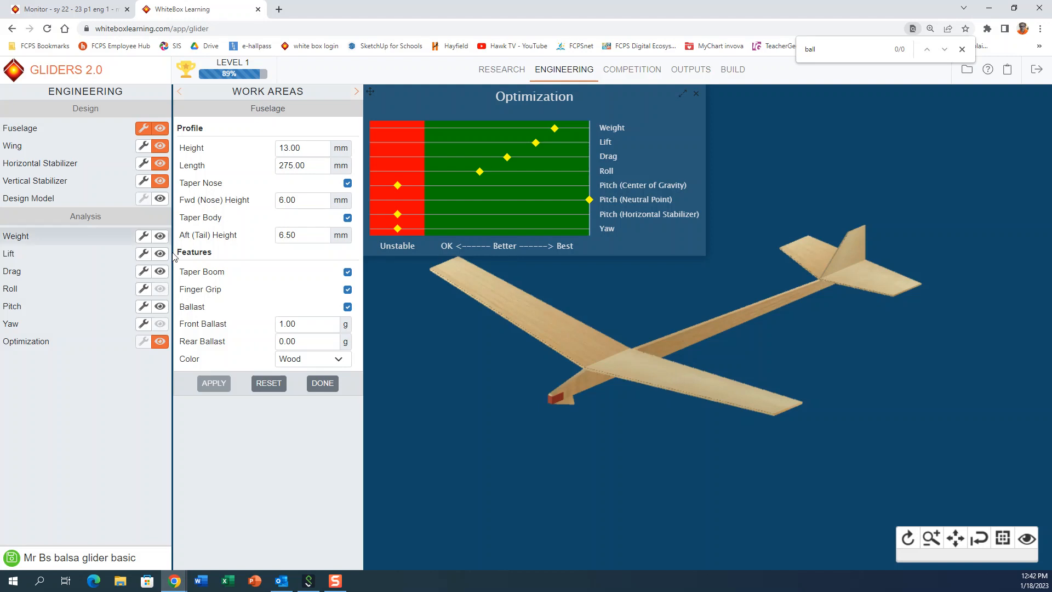
left_click(144, 147)
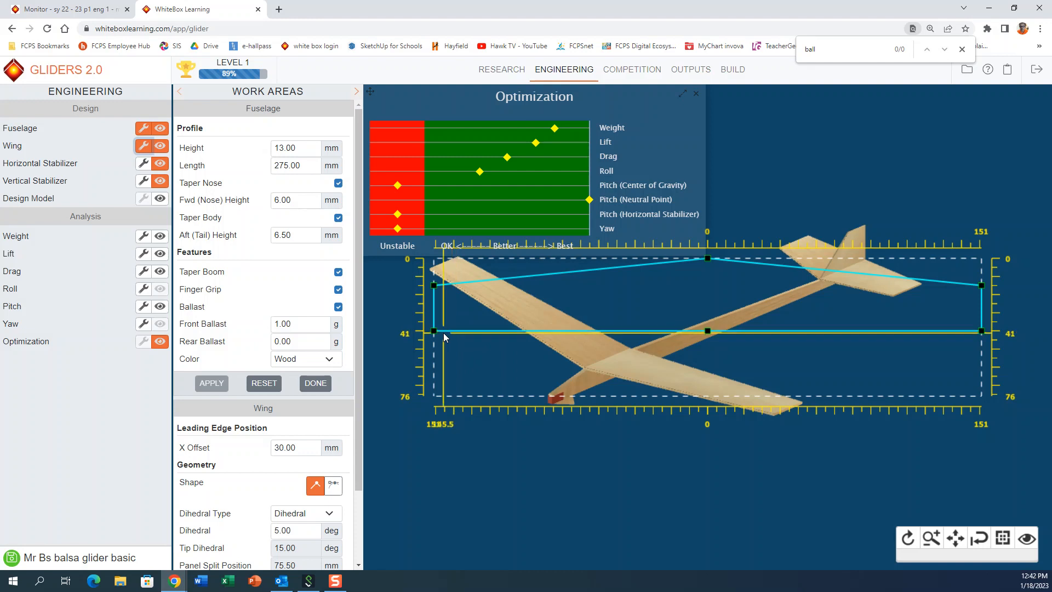
left_click_drag(433, 329, 434, 396)
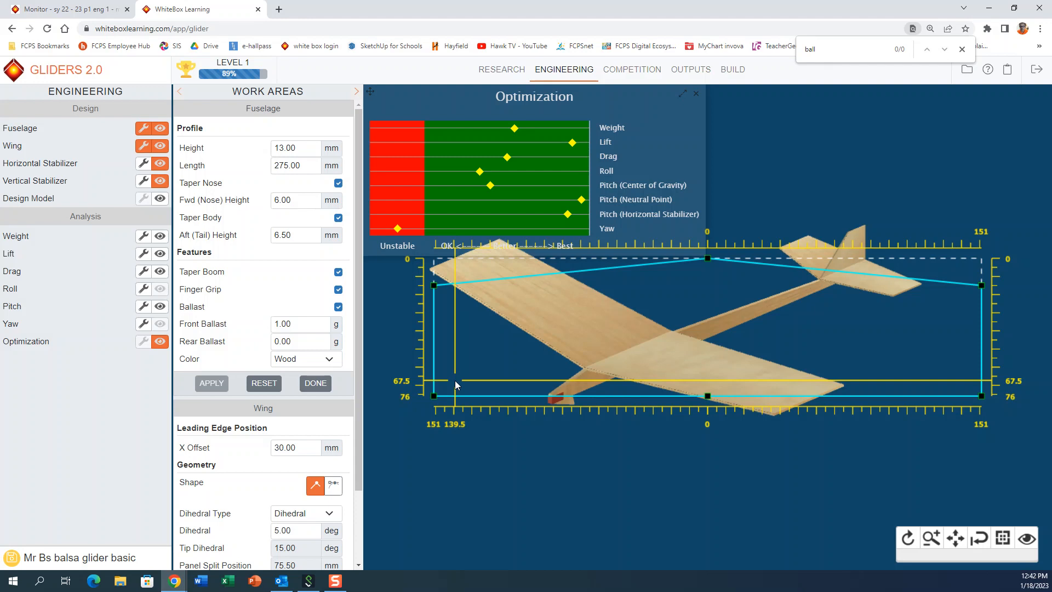
left_click_drag(455, 385, 434, 346)
left_click_drag(709, 398, 707, 347)
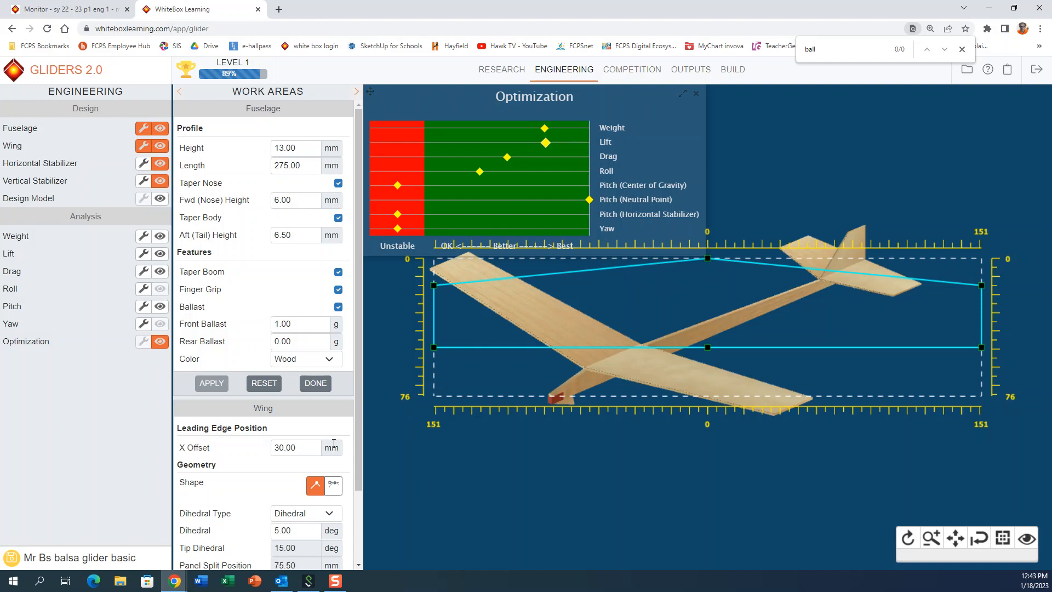
scroll(252, 435, "down", 2)
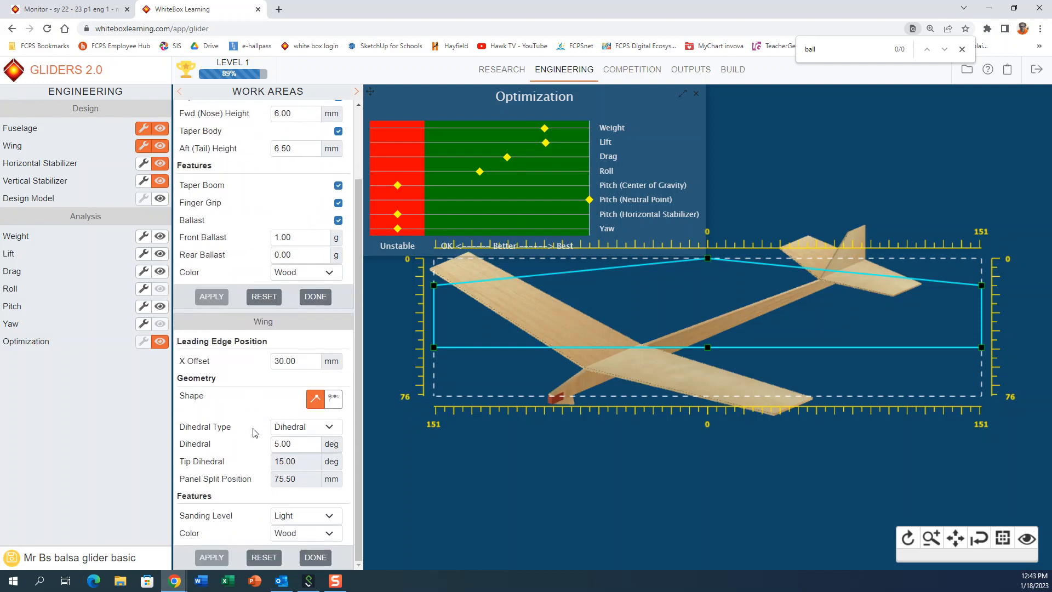
left_click(310, 296)
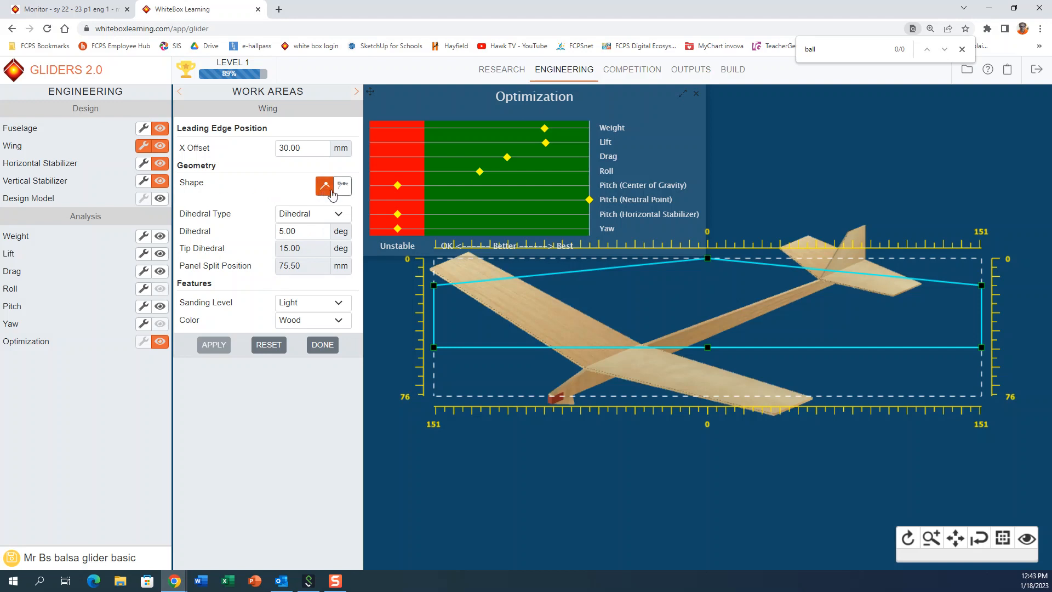
Step: Return to the Lift article in Research and examine the planar wing area illustration and Lift Efficiency Ratio section
left_click(506, 80)
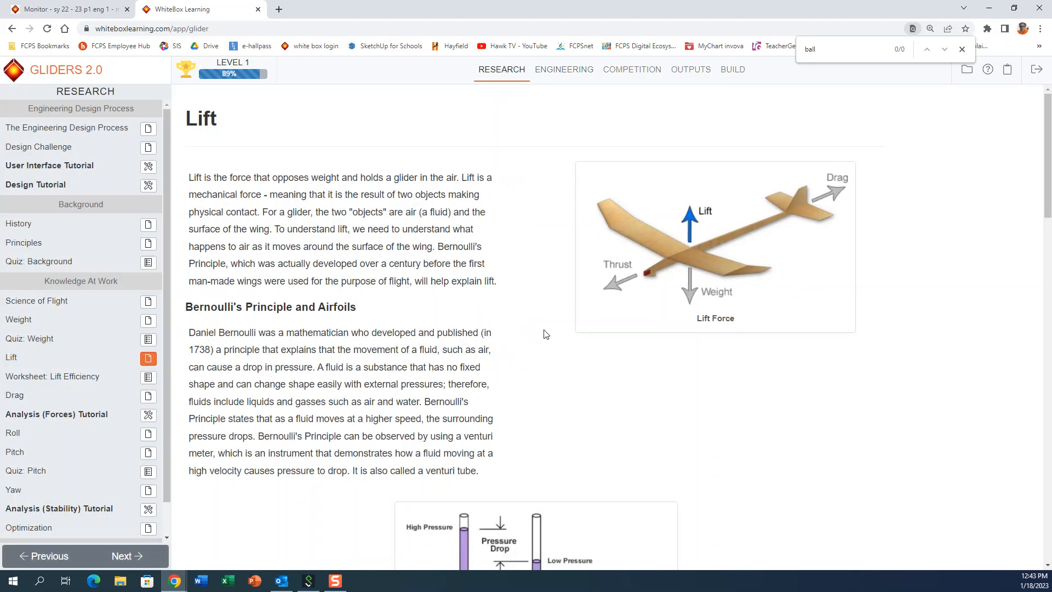
scroll(530, 361, "down", 5)
scroll(531, 361, "down", 15)
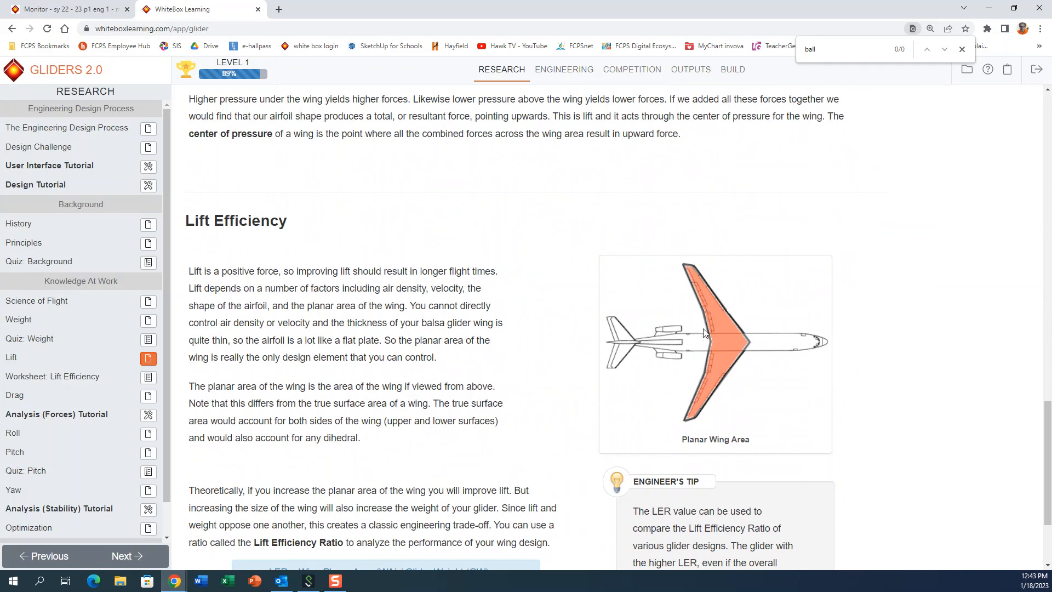
scroll(659, 443, "down", 3)
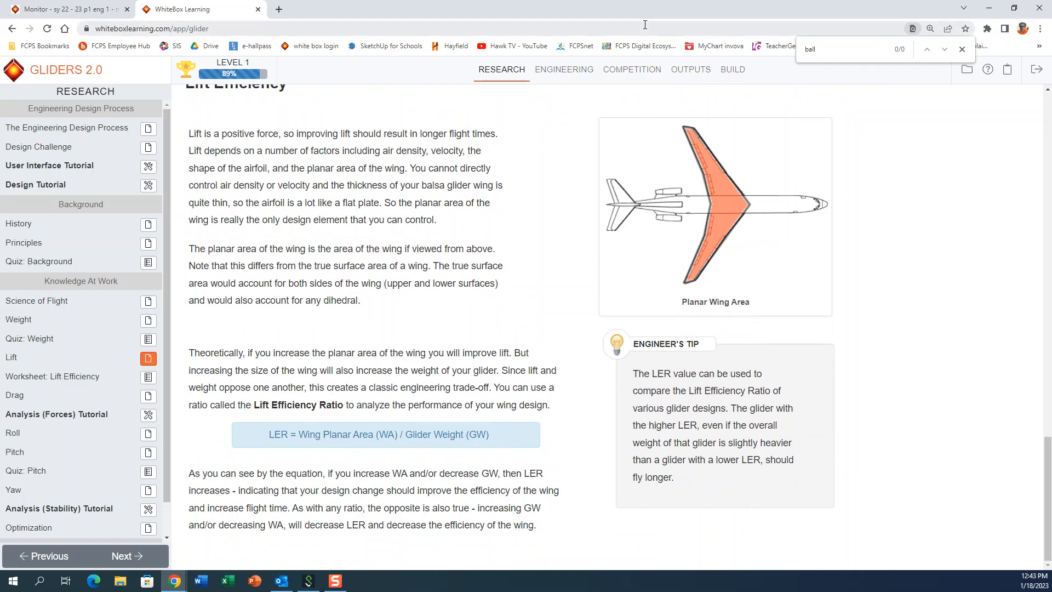
Step: Back in Engineering, switch the wing to the curved shape and reshape it to about 297 mm span, 61 mm root chord and 30.5 mm tip chord
left_click(582, 80)
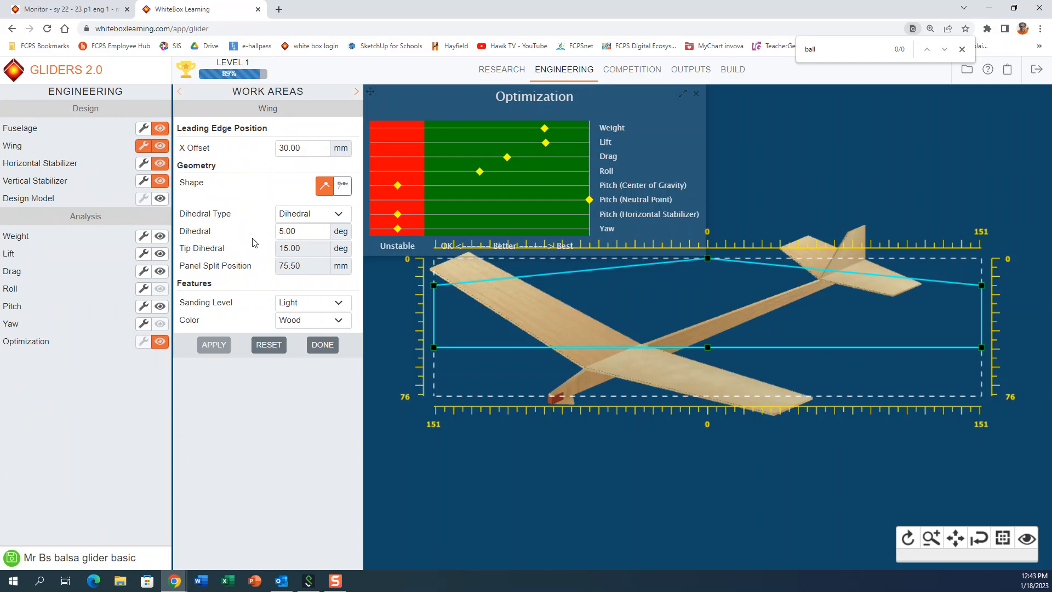
left_click(347, 191)
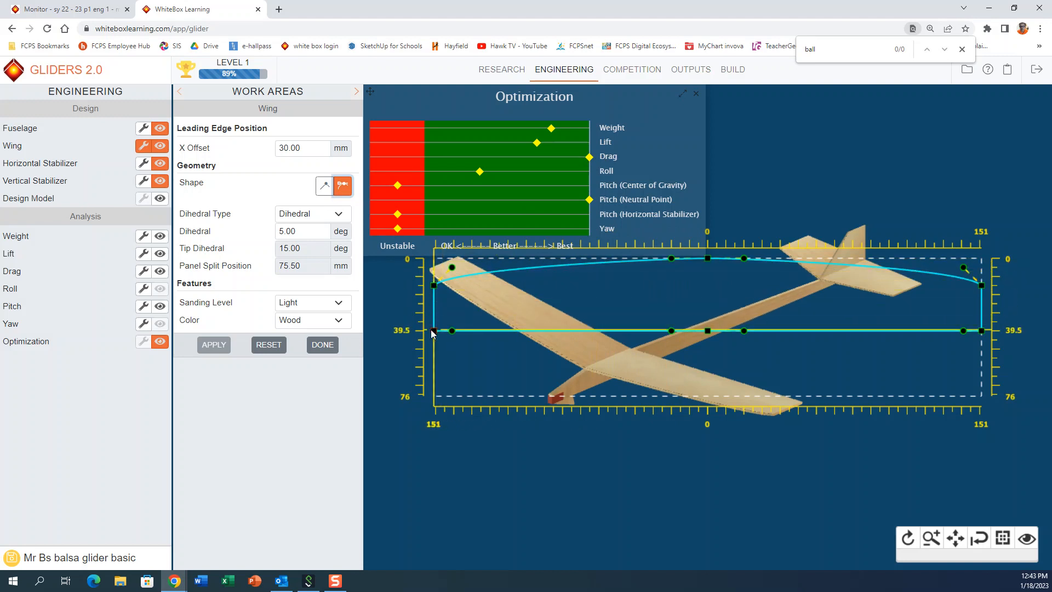
left_click_drag(434, 332, 445, 366)
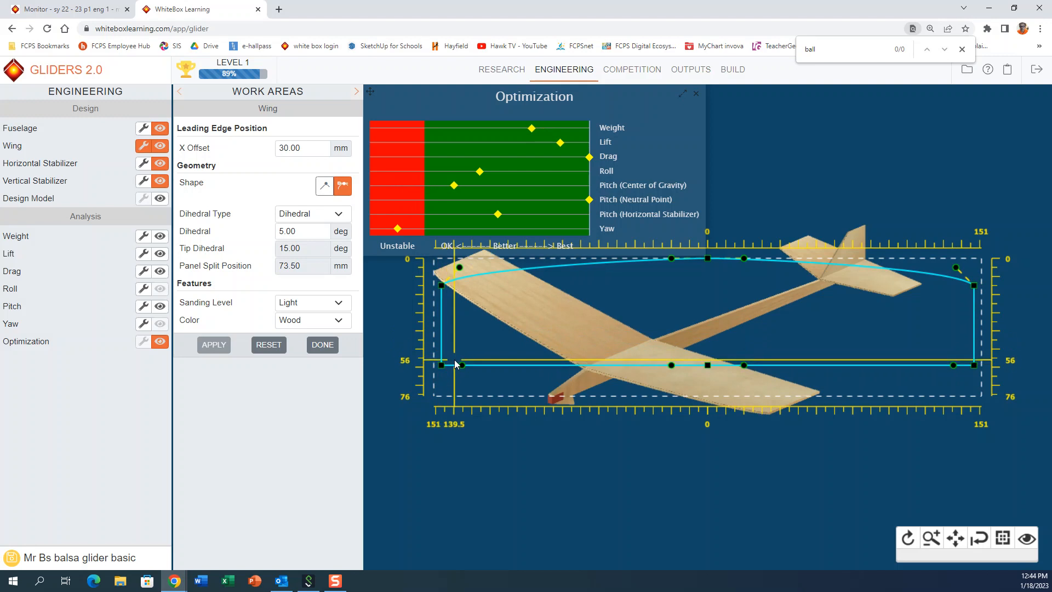
left_click_drag(462, 270, 511, 269)
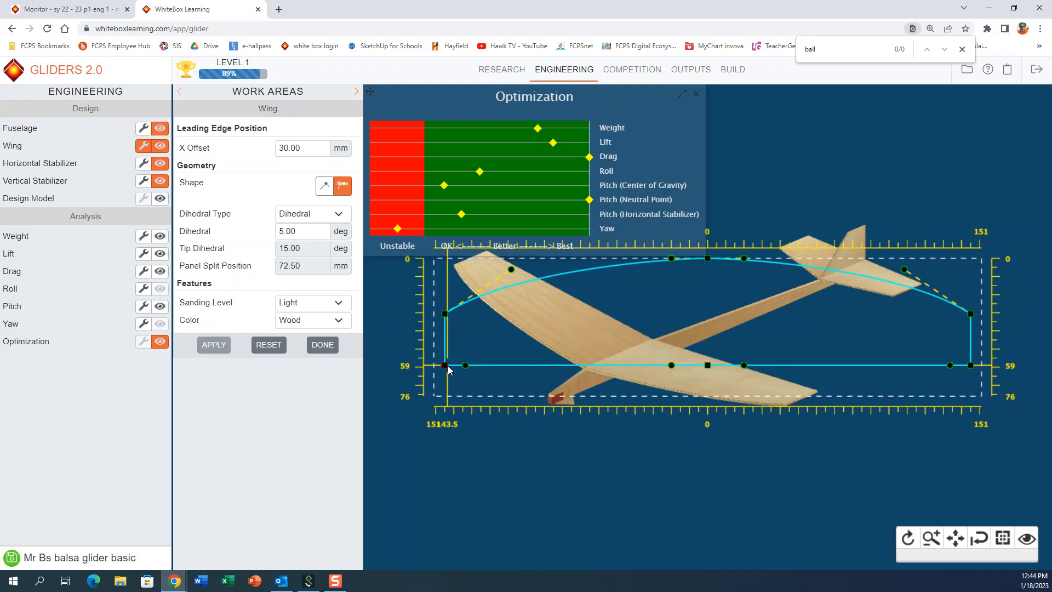
left_click_drag(444, 366, 439, 370)
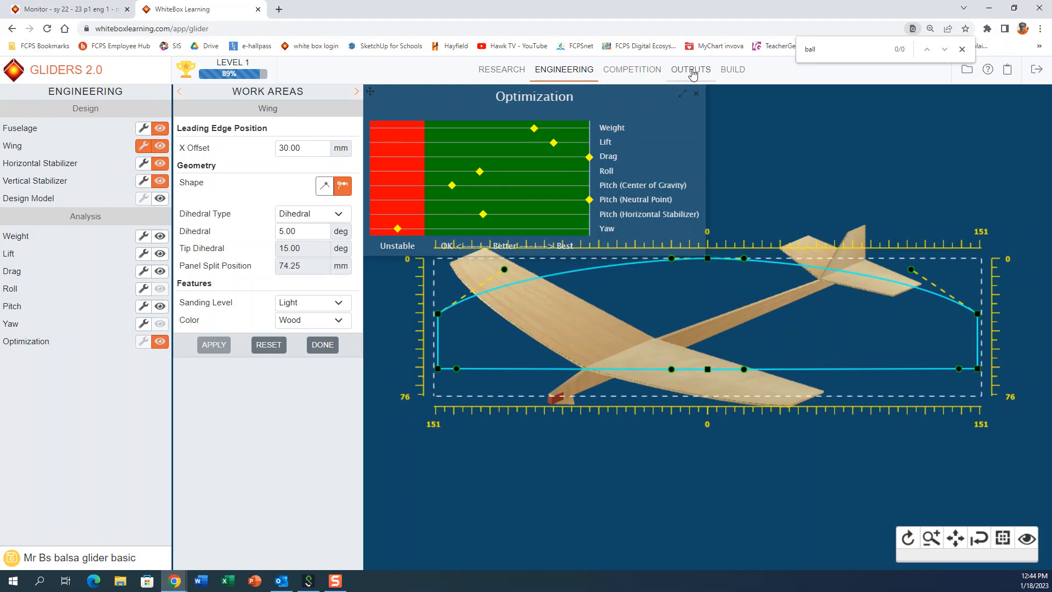
Step: Check the designed wing dimensions against the minimum and maximum limits in the Design Specifications report, and return to Engineering
left_click(691, 70)
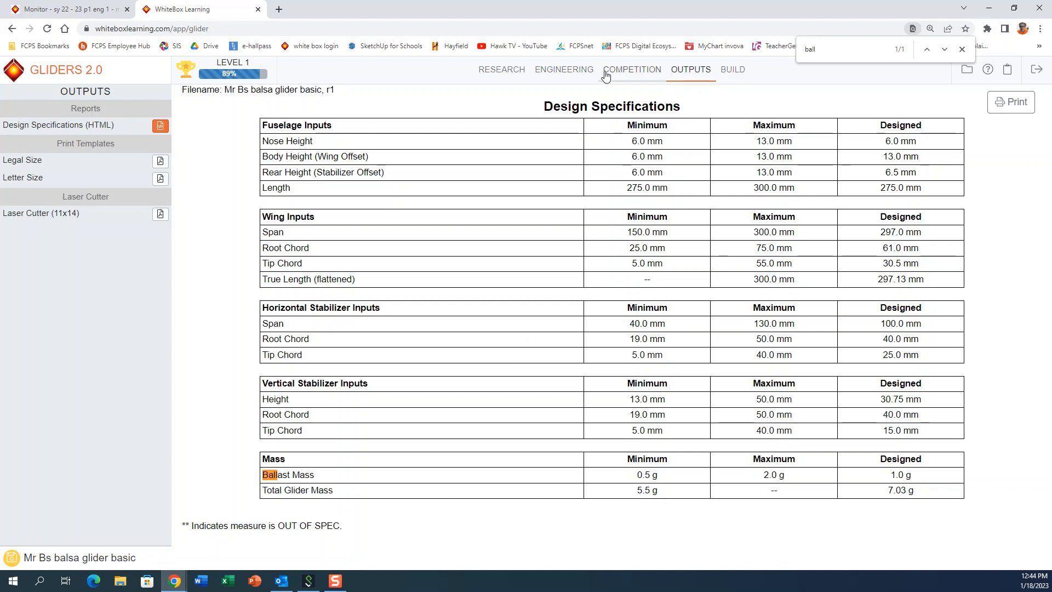
left_click(555, 75)
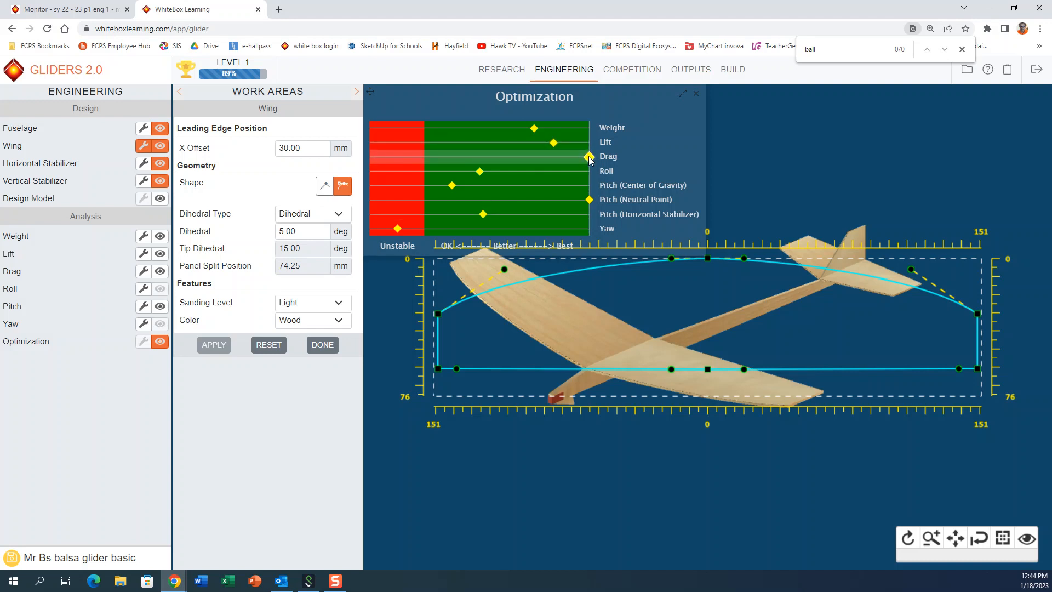
Step: Open the Drag article in Research, examine the Form Drag section and its drag coefficients, and return to Engineering
left_click(496, 77)
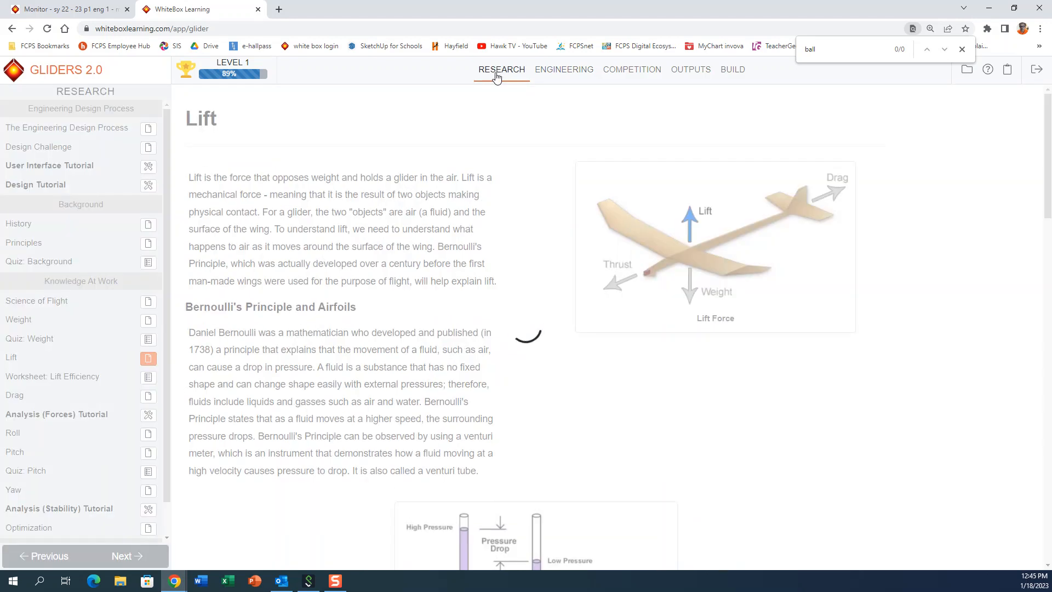
left_click(149, 397)
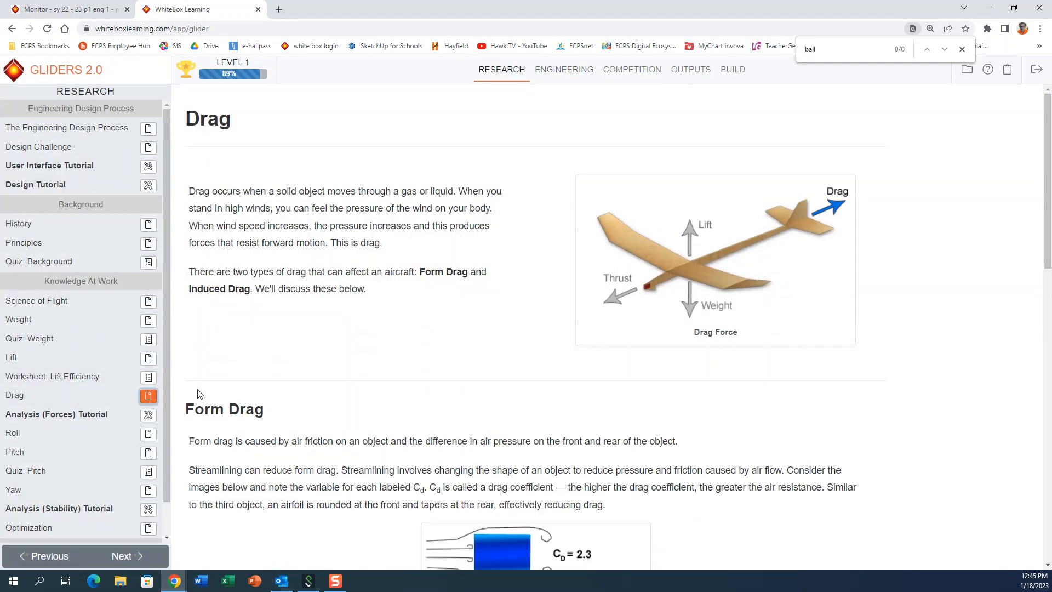
scroll(248, 364, "down", 2)
scroll(248, 360, "down", 4)
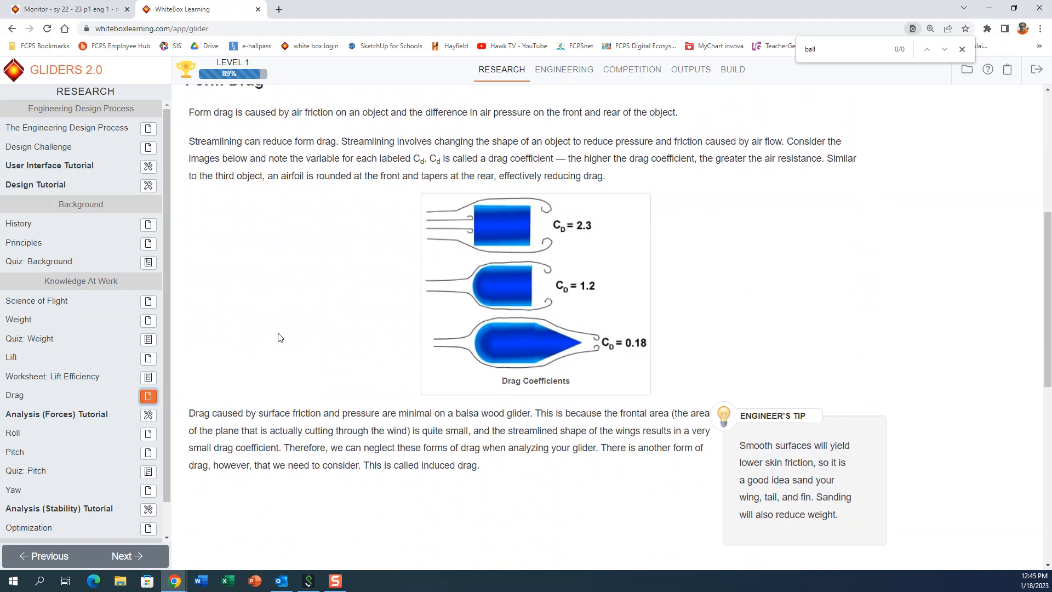
scroll(278, 337, "down", 4)
scroll(279, 336, "up", 7)
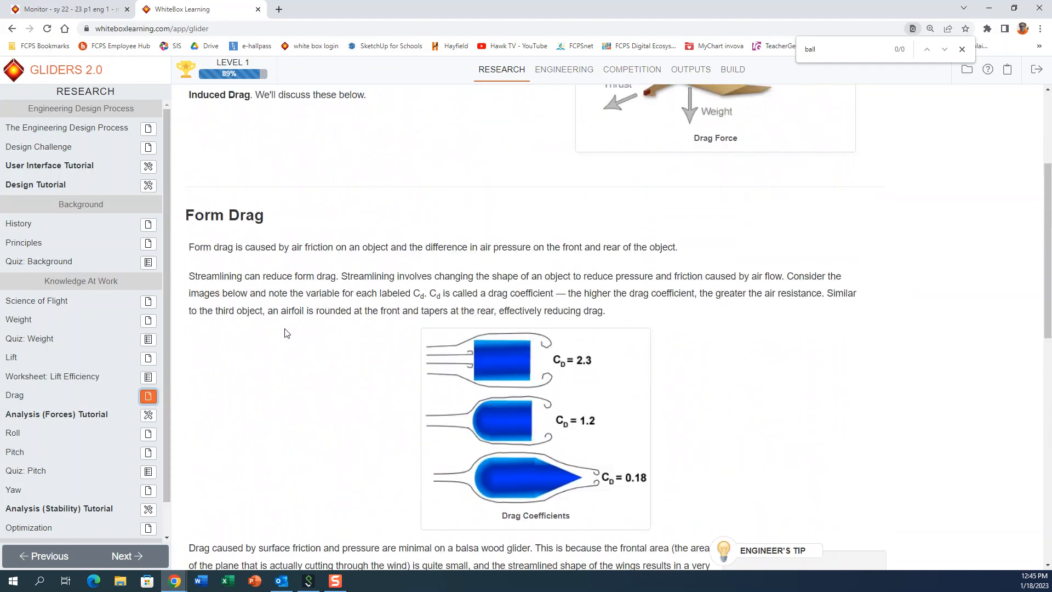
scroll(284, 333, "up", 5)
left_click(572, 72)
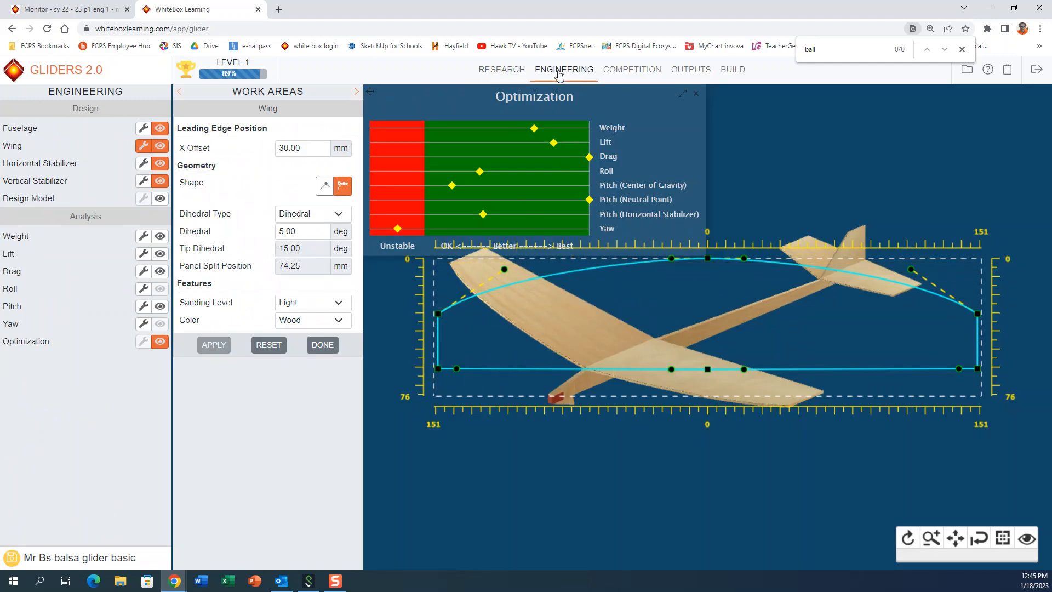
Step: Go back to the Drag article and examine the sanding tip, the Induced Drag section and the wing tip rounding advice
left_click(502, 69)
scroll(320, 419, "down", 7)
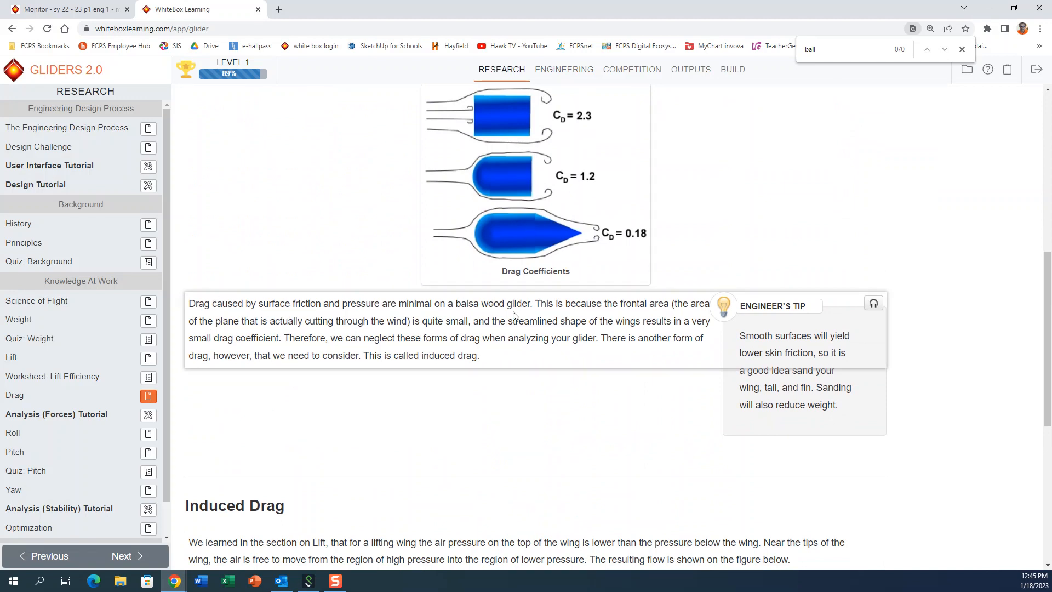
scroll(408, 411, "down", 4)
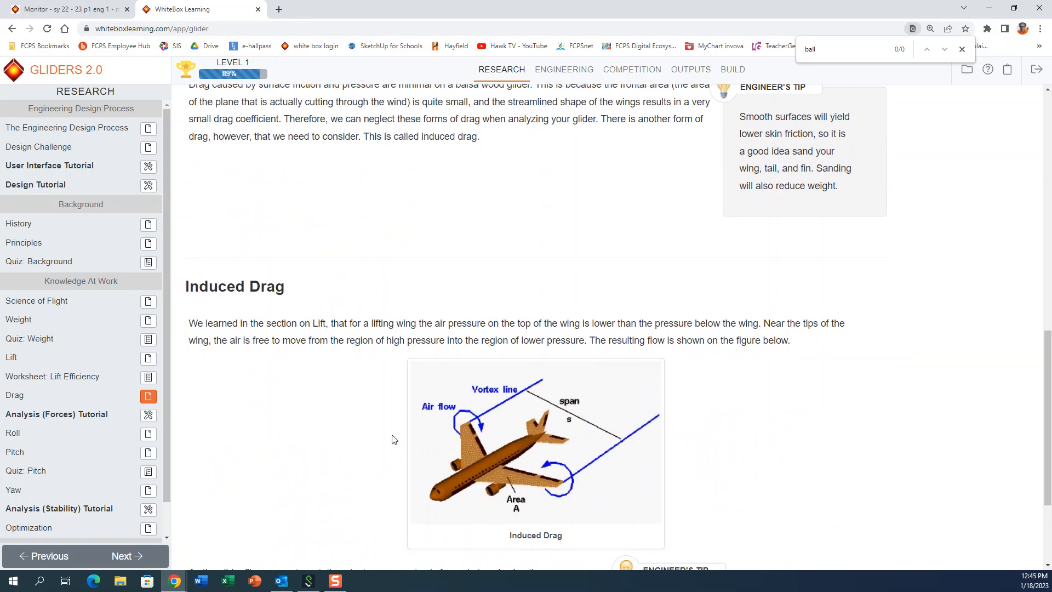
scroll(326, 416, "down", 3)
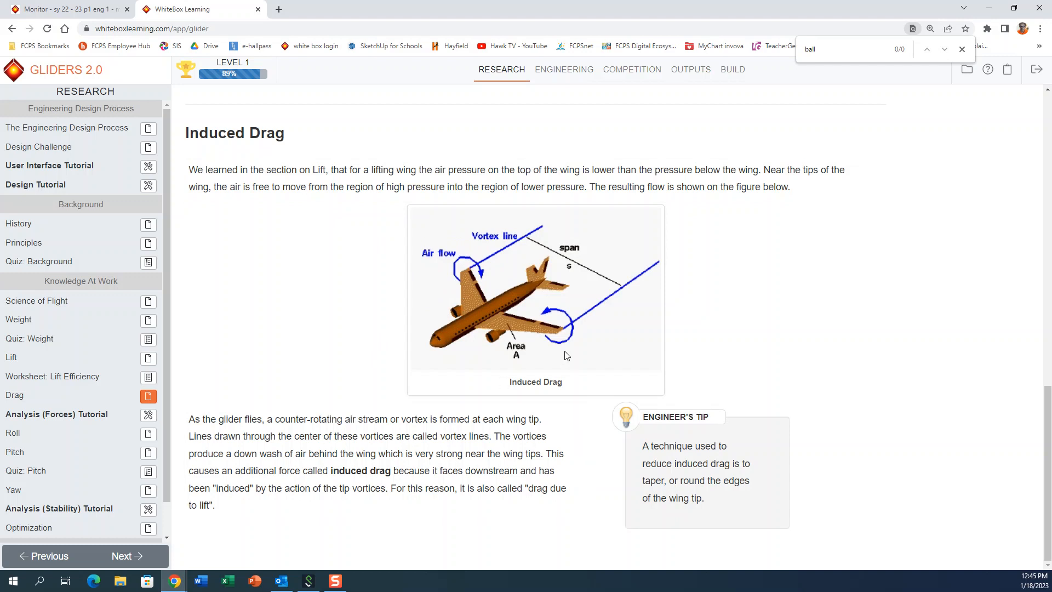
Step: Back in Engineering, narrow the wing to a span of about 286 mm and curve its trailing edge to a root chord of about 70 mm
left_click(565, 70)
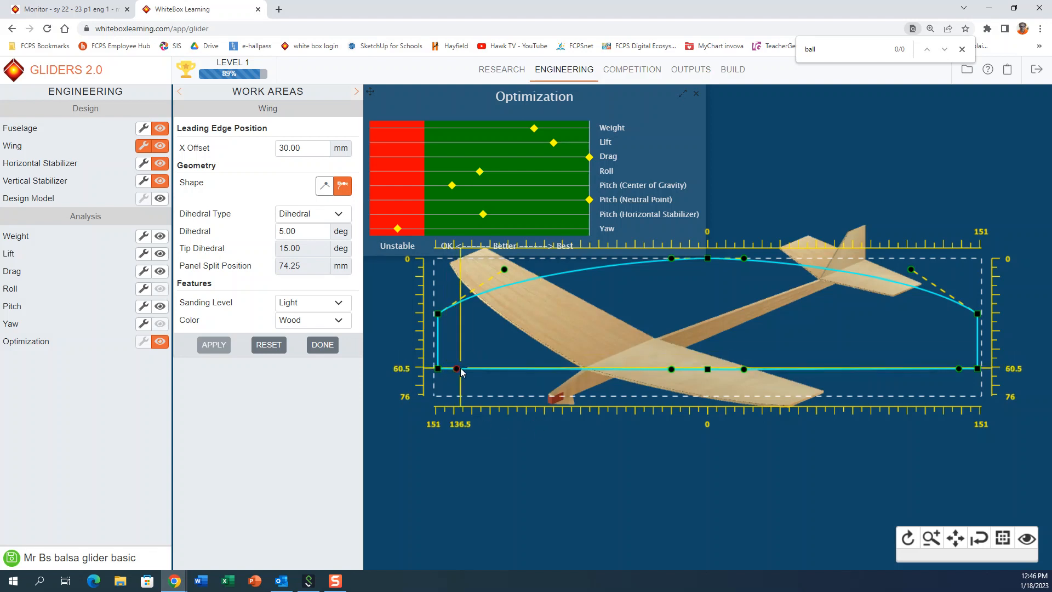
left_click_drag(461, 372, 524, 396)
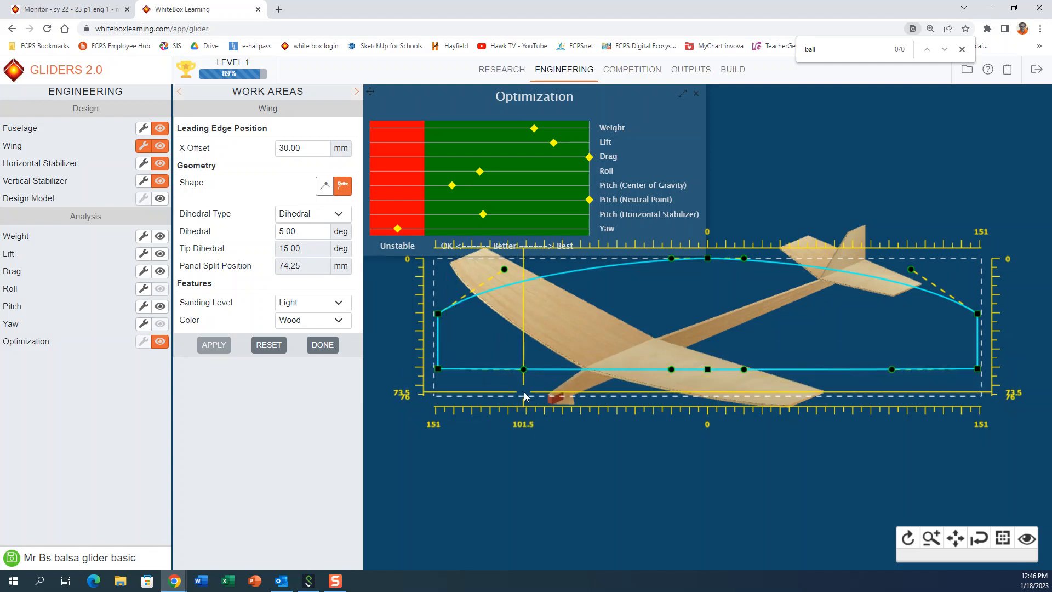
mouse_move(440, 368)
left_mouse_down()
mouse_move(458, 360)
mouse_move(448, 367)
left_mouse_up()
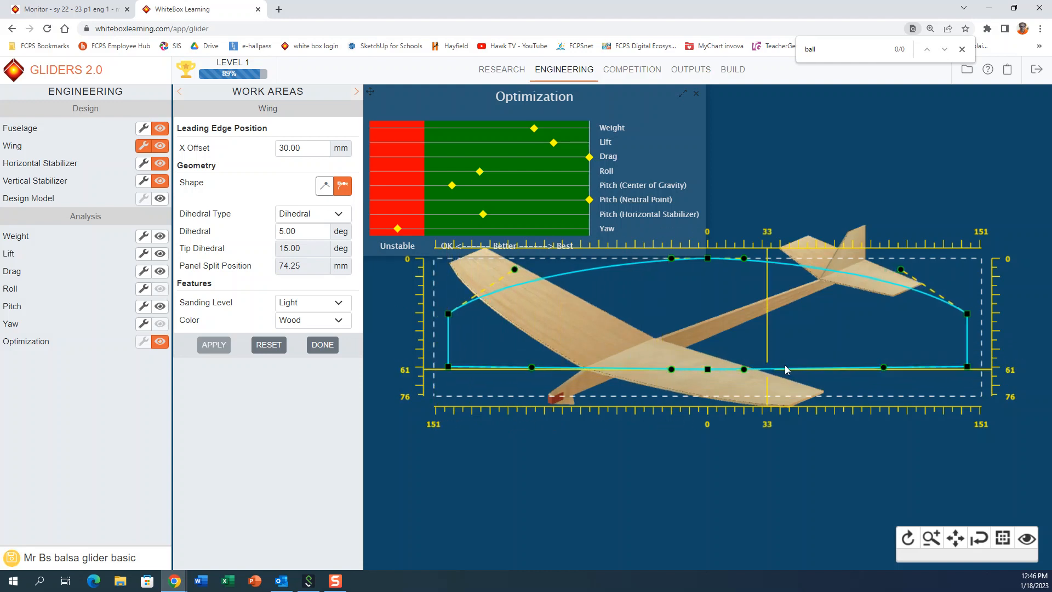
left_click_drag(707, 369, 697, 382)
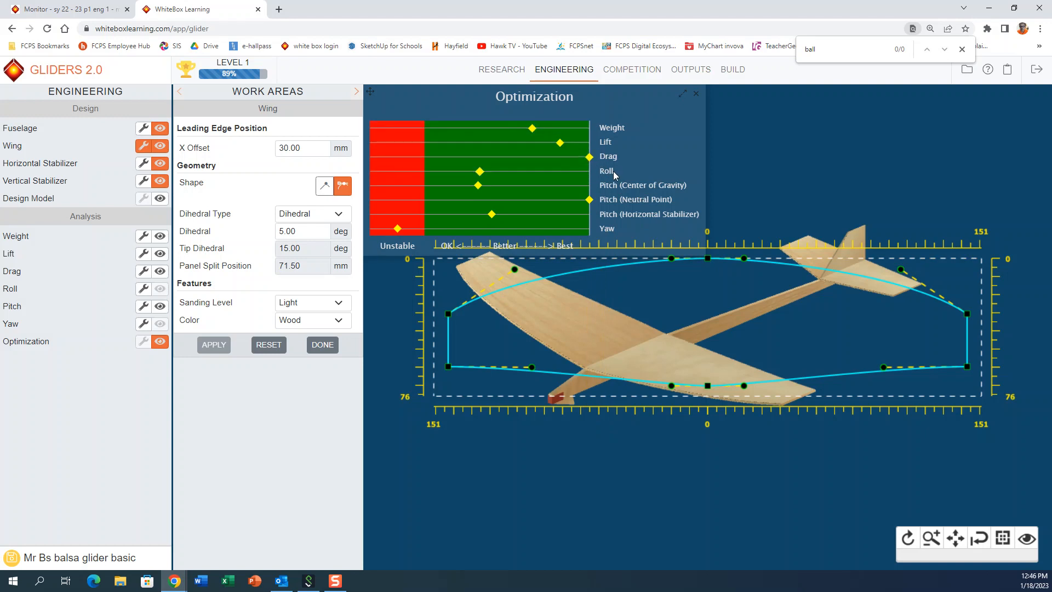
Step: Open the Roll article in Research and examine the dihedral explanation and the straight, tip and polyhedral configurations
left_click(507, 77)
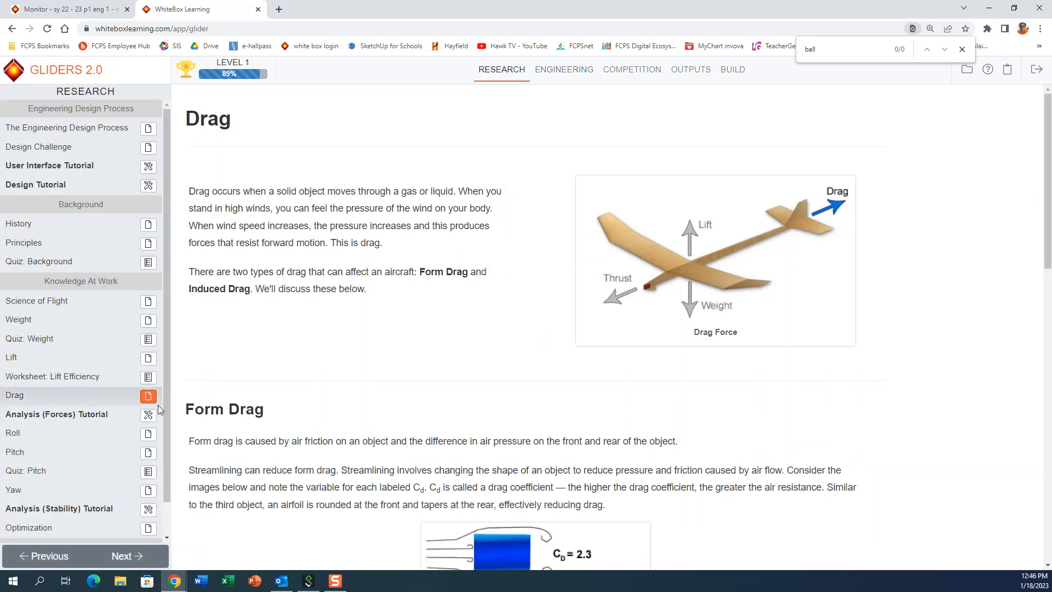
left_click(147, 434)
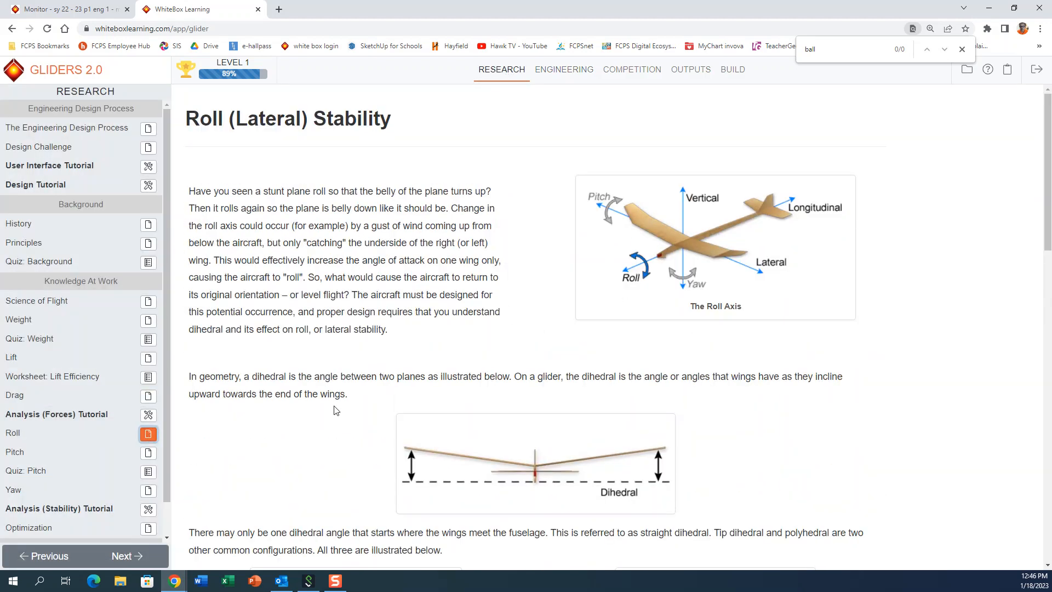
scroll(329, 405, "down", 3)
scroll(320, 395, "down", 1)
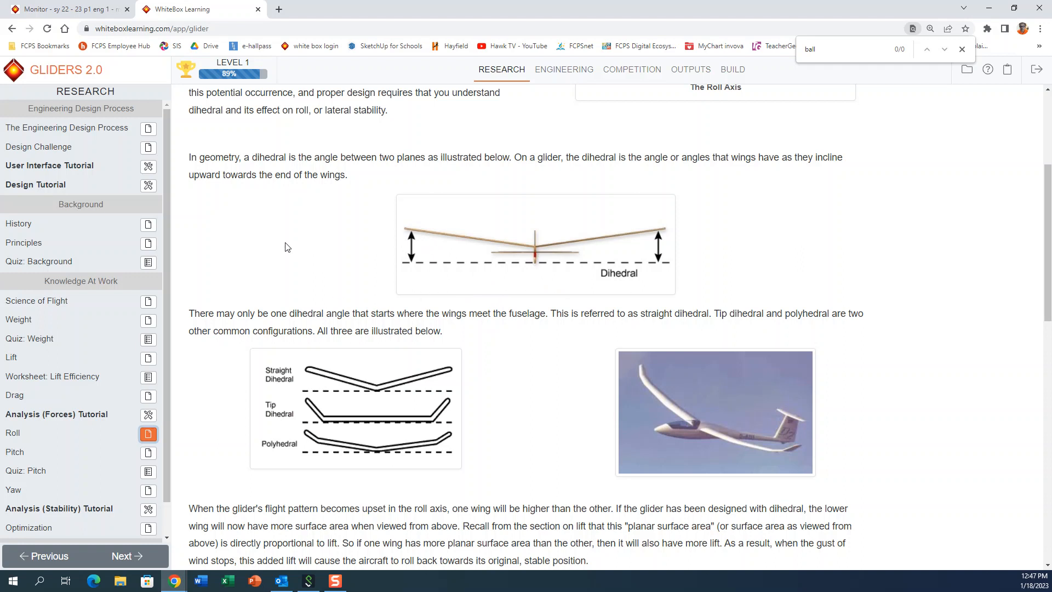
scroll(285, 247, "down", 1)
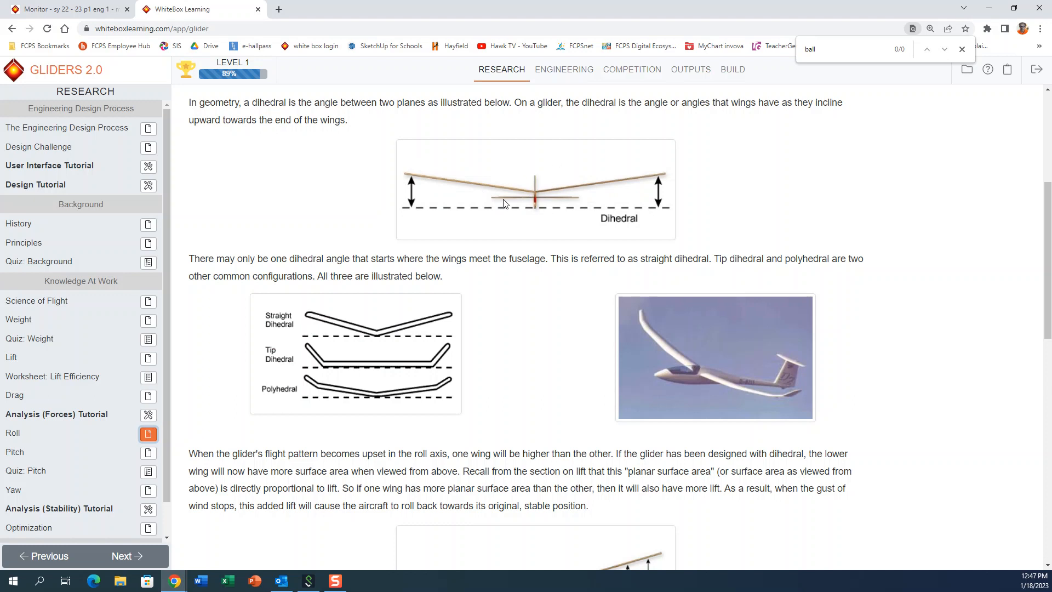
Step: Return to Engineering and rotate the glider to a front view that shows the wing's dihedral angle
left_click(568, 70)
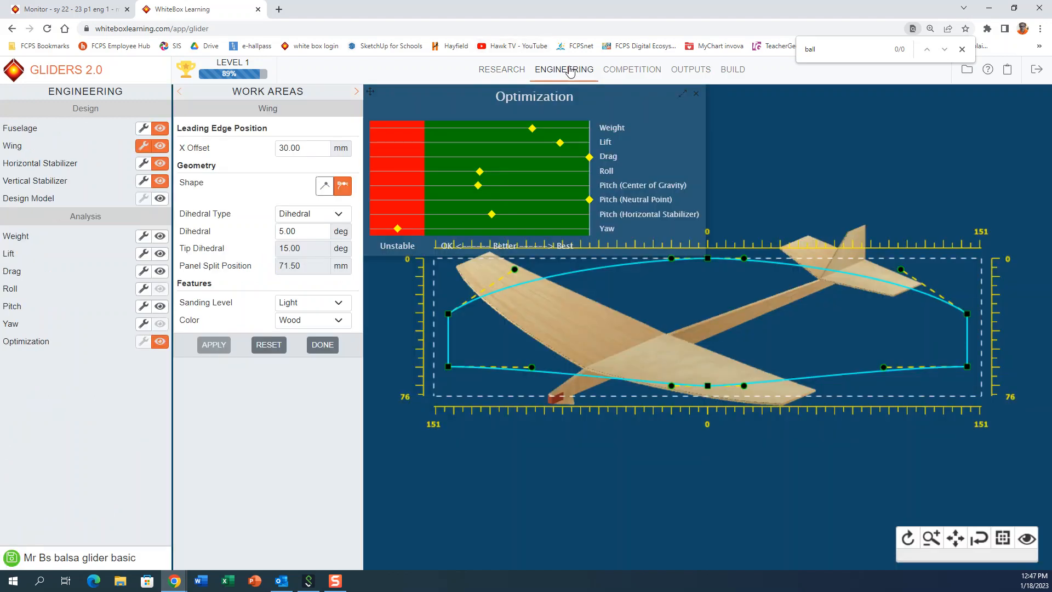
left_click(907, 537)
left_click_drag(764, 475, 729, 442)
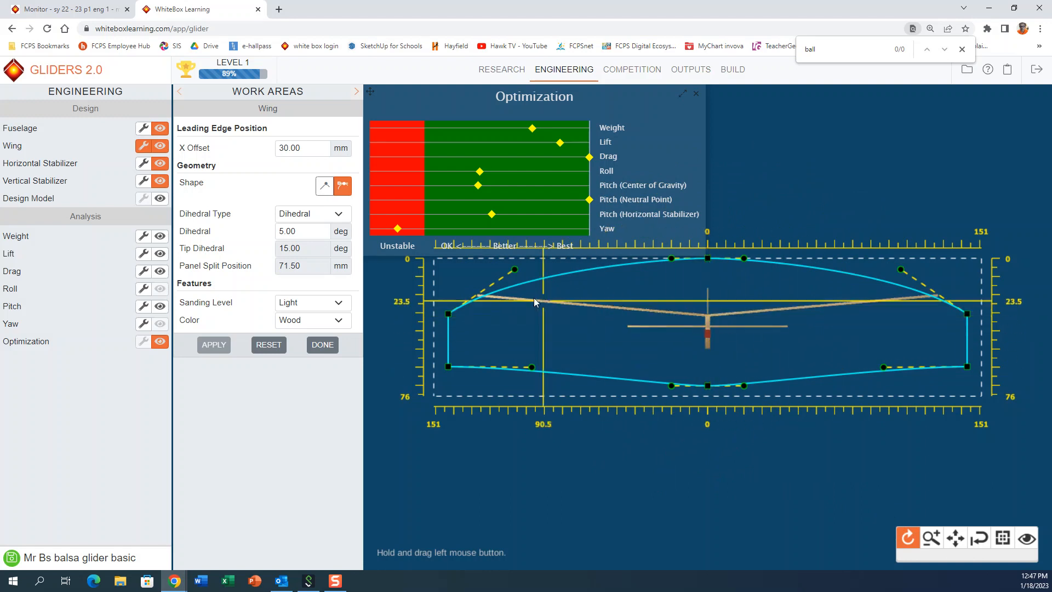
Step: Set the wing's dihedral angle to 0 degrees and apply it
left_click(314, 230)
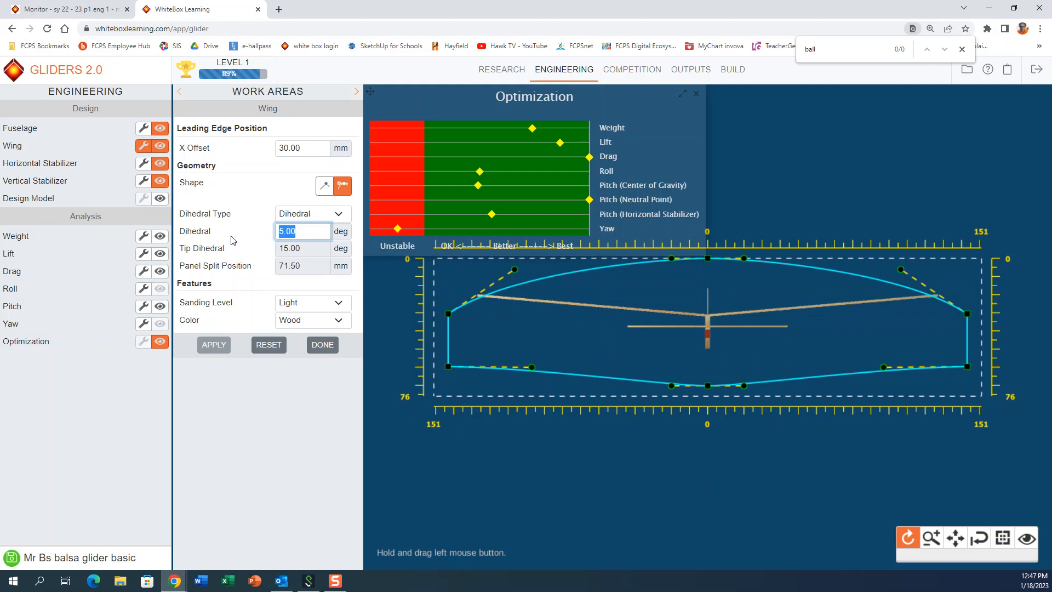
type("6")
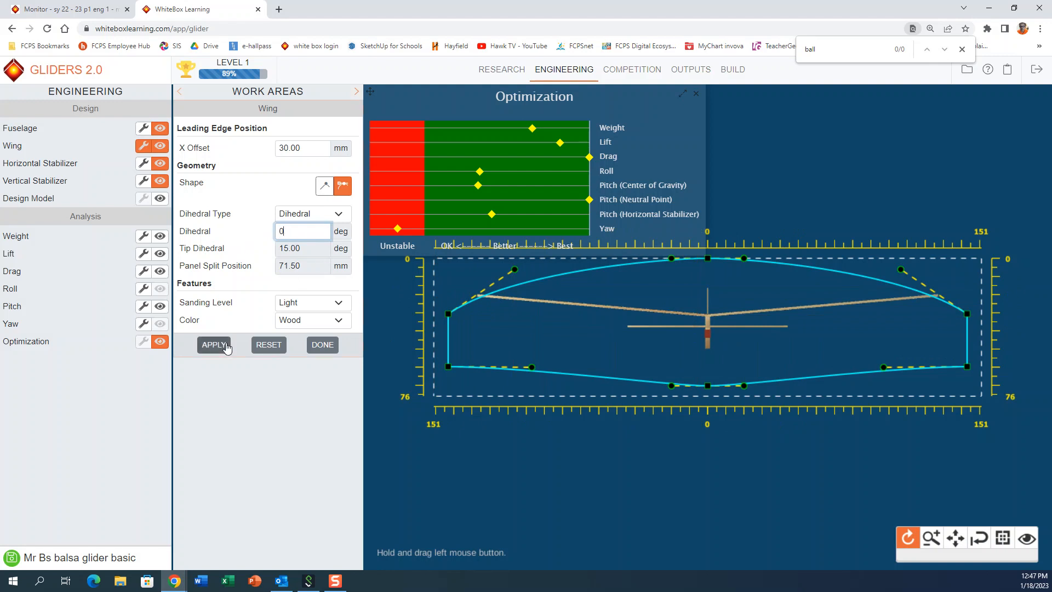
left_click(227, 345)
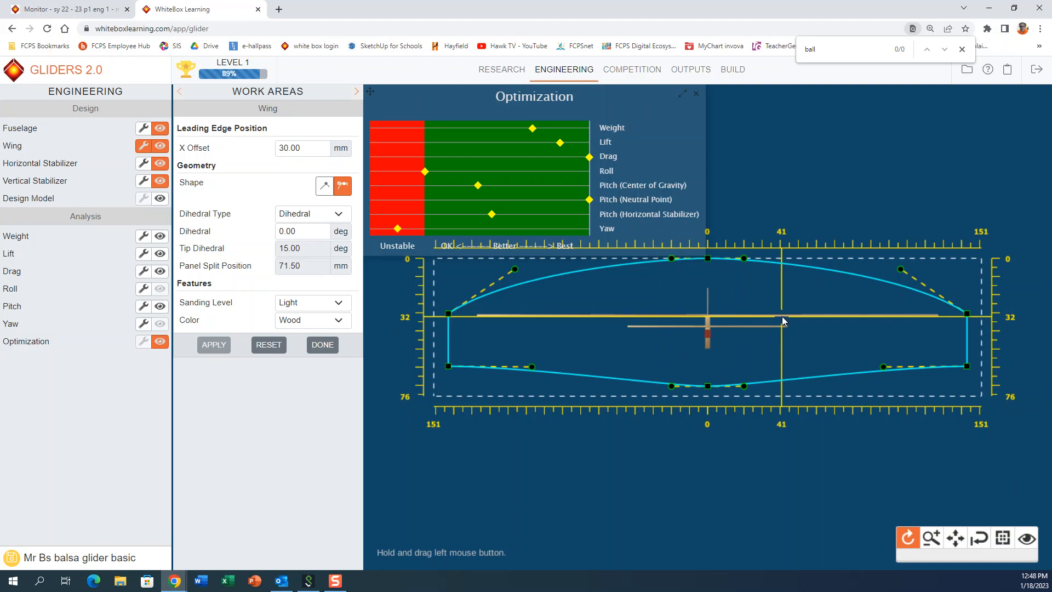
Step: Set the wing's dihedral angle back to 5 degrees and apply it
left_click(318, 237)
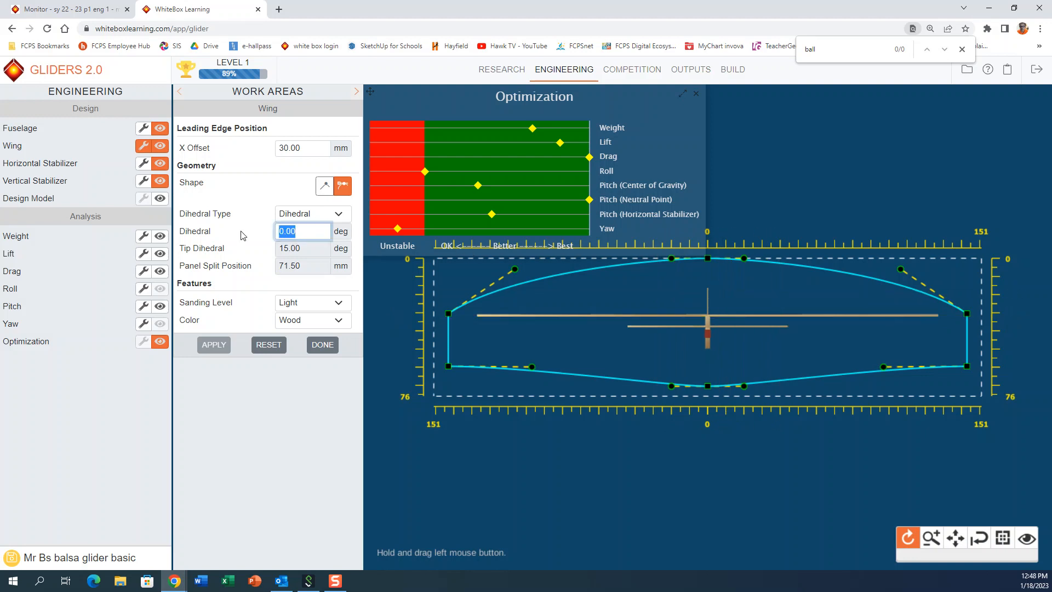
type("5")
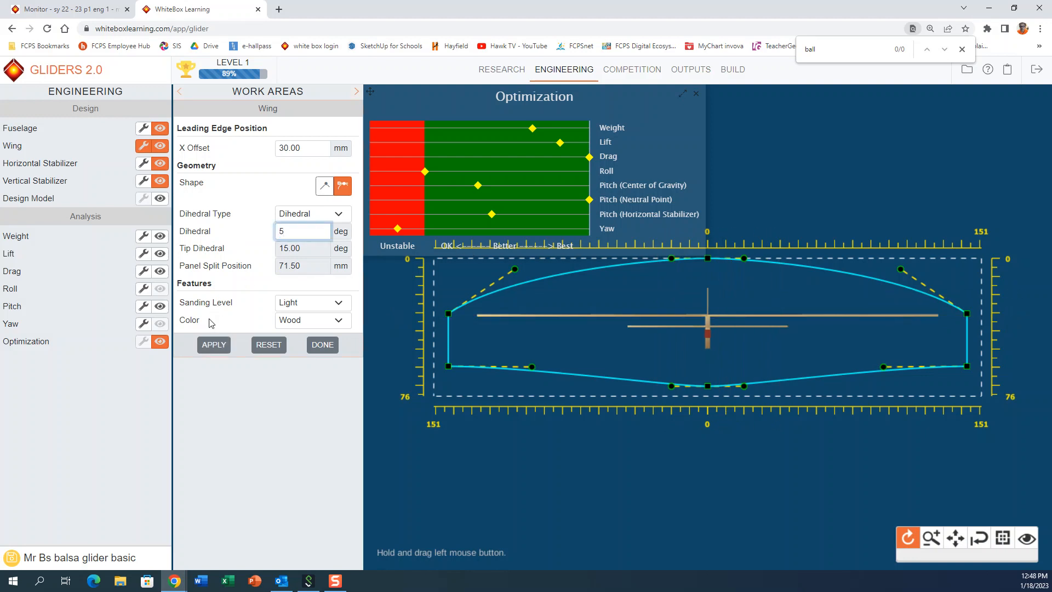
left_click(211, 347)
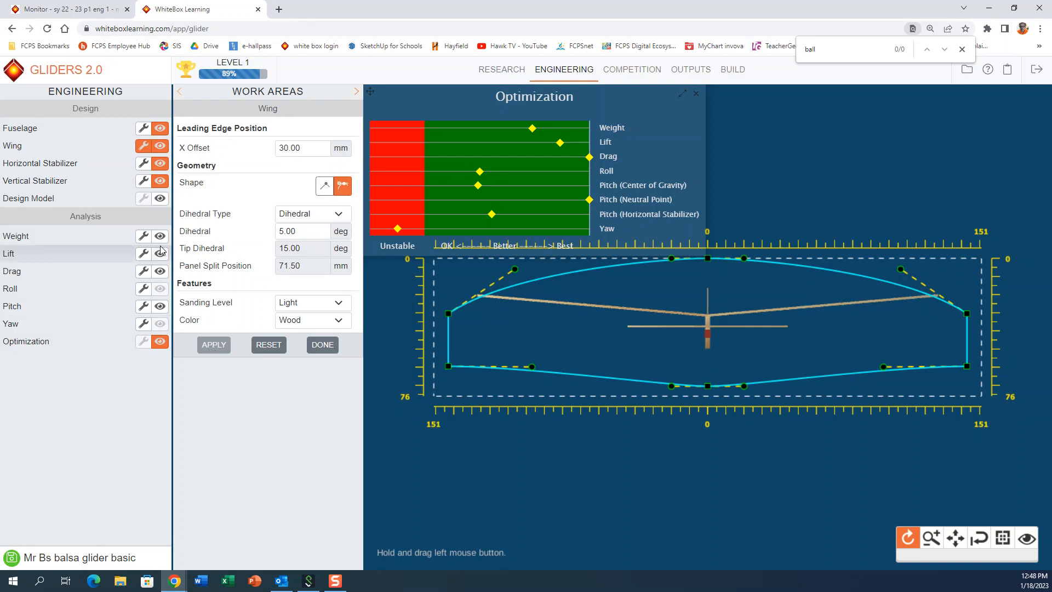
Step: Return to the Roll article, examine how dihedral restores level flight, and advance the dihedral angle experiment by one increment
left_click(503, 70)
scroll(477, 363, "down", 4)
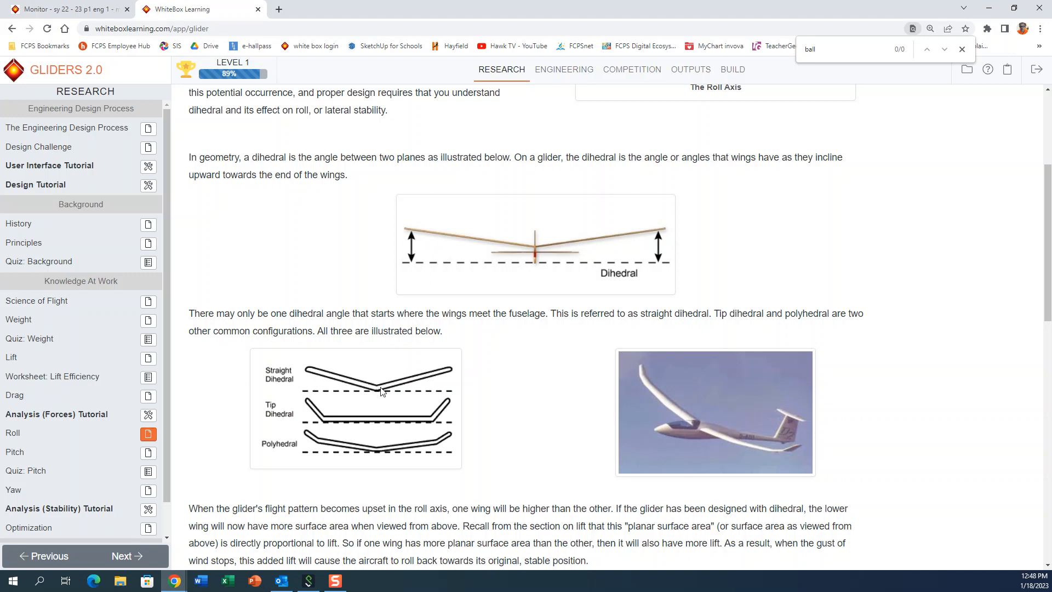
scroll(381, 391, "down", 7)
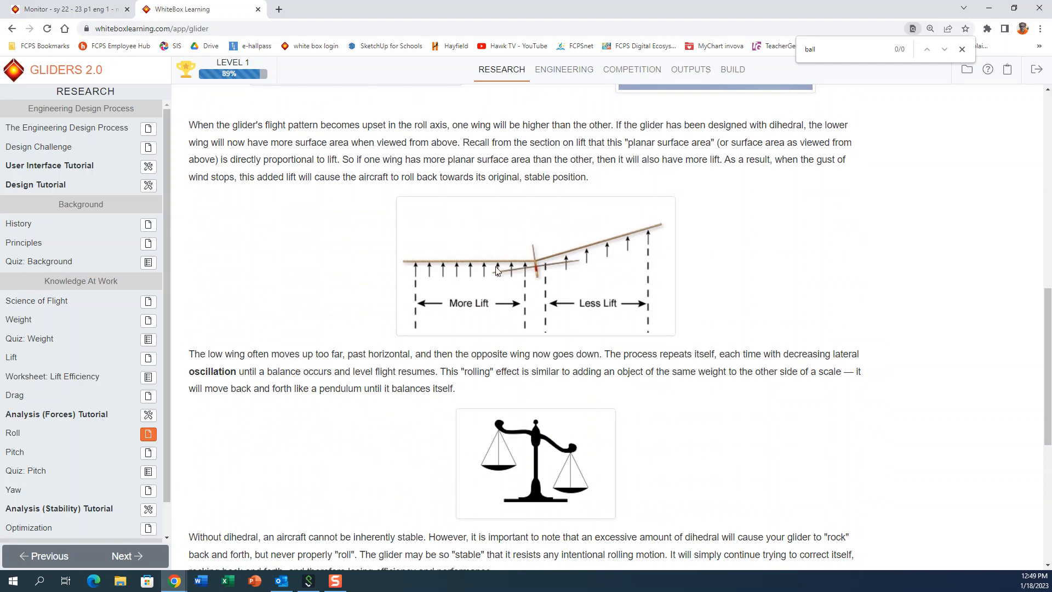
scroll(530, 357, "down", 5)
scroll(531, 358, "down", 2)
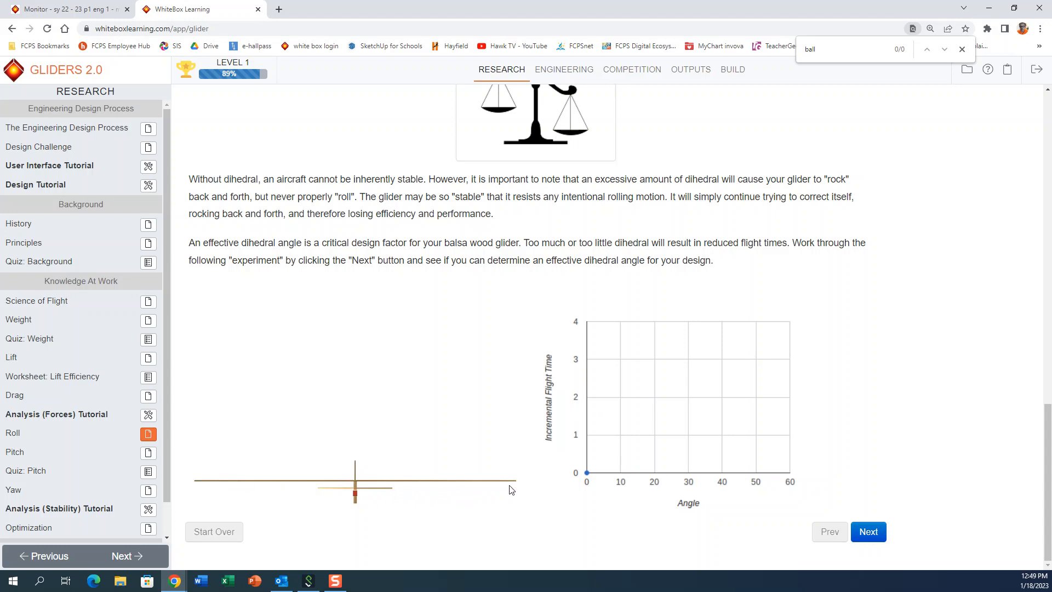
left_click(566, 76)
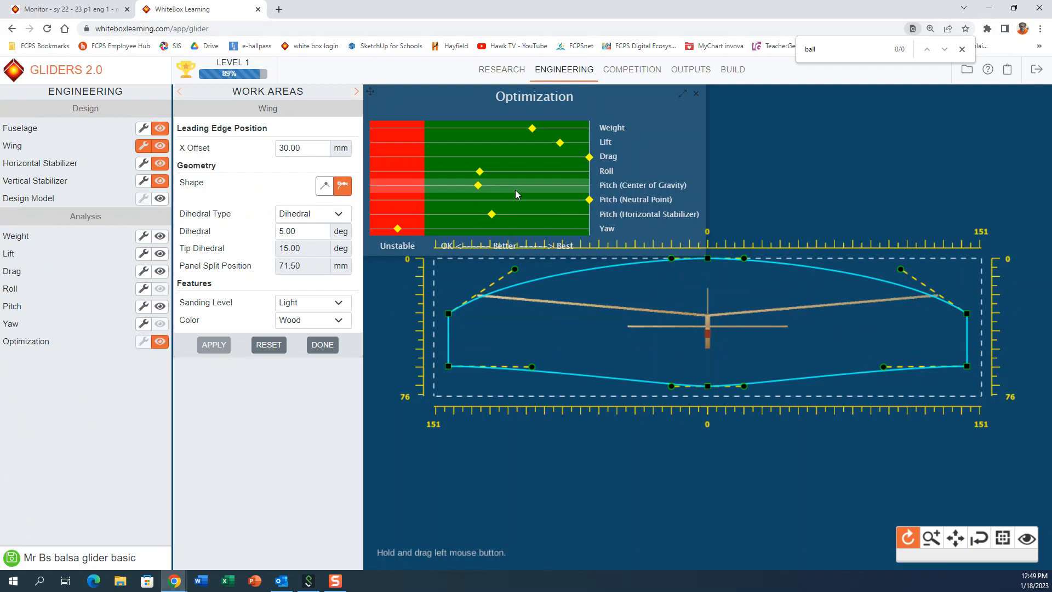
left_click(494, 73)
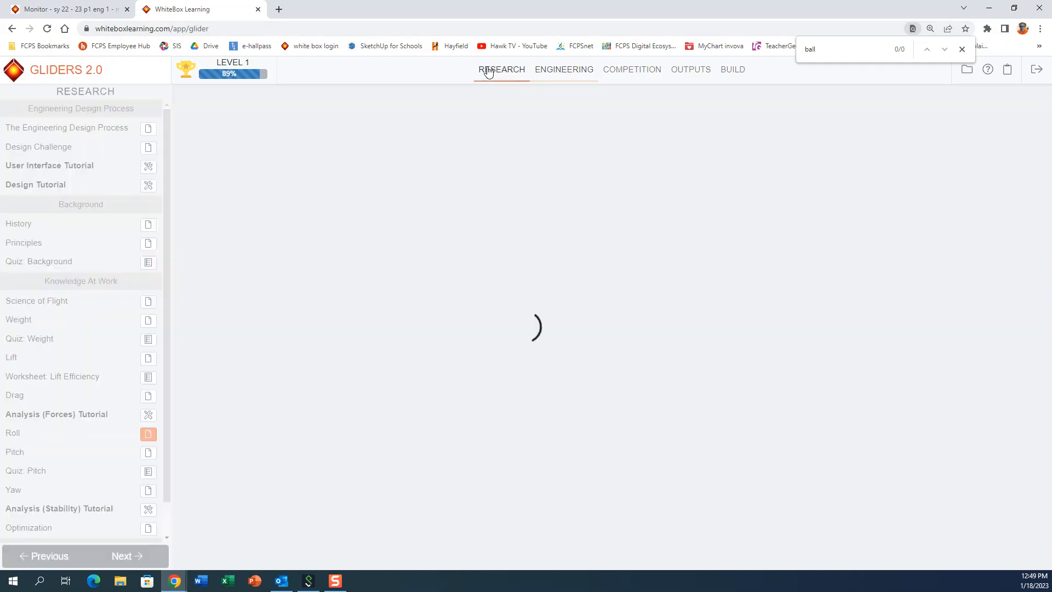
scroll(488, 433, "down", 15)
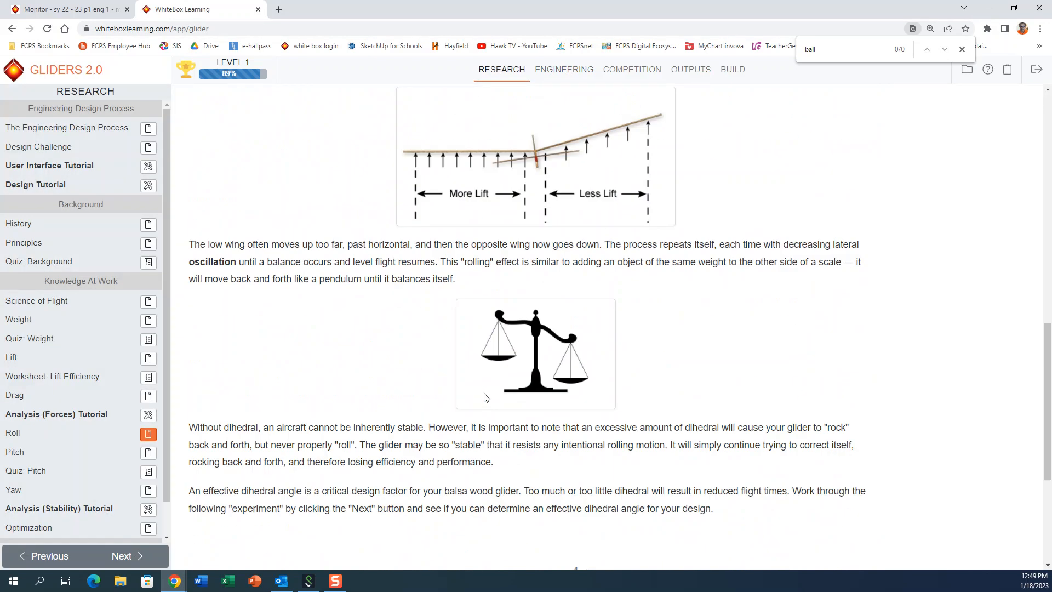
scroll(485, 397, "down", 5)
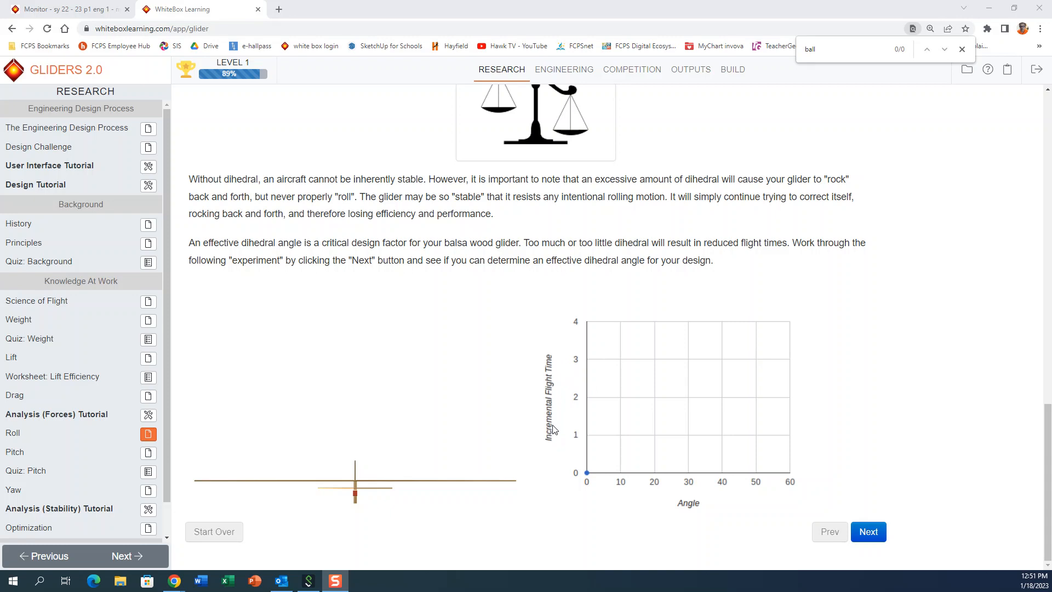
left_click(861, 539)
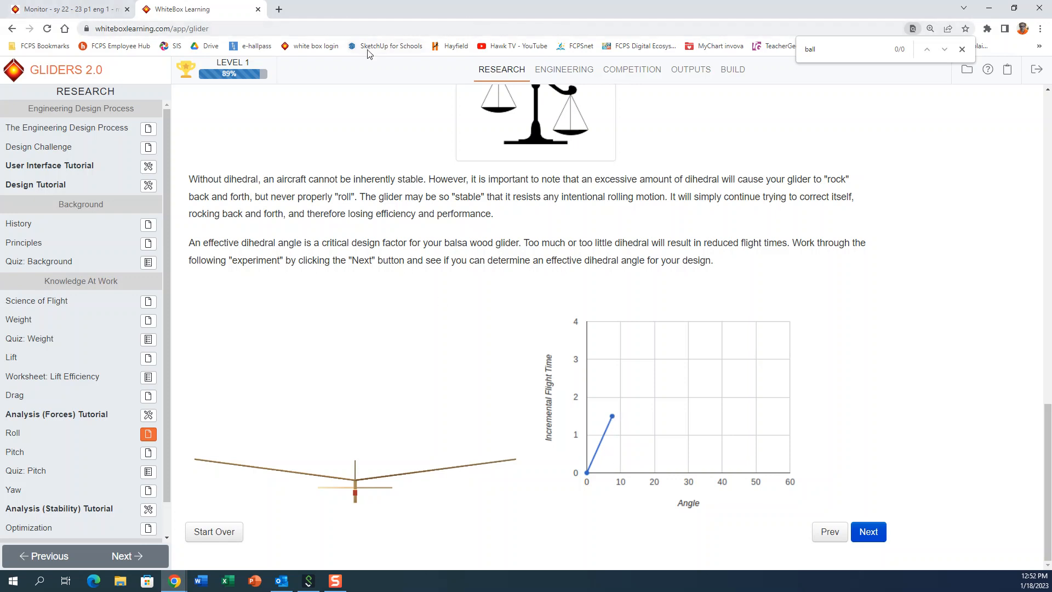
Step: Back in Engineering, set the wing's dihedral angle to 8 degrees and apply it
left_click(564, 70)
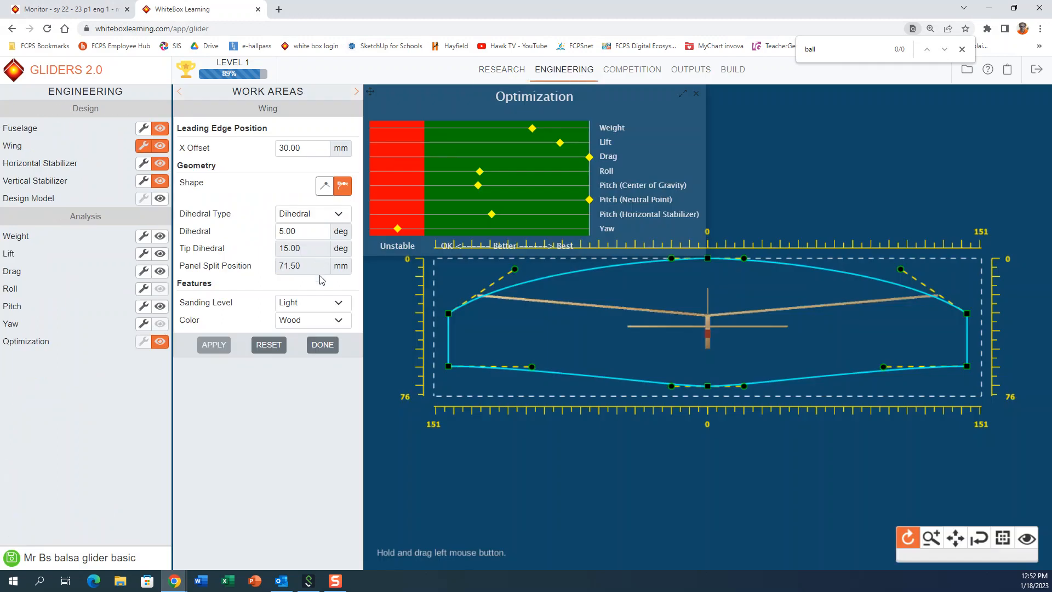
left_click_drag(307, 226, 240, 237)
type("8")
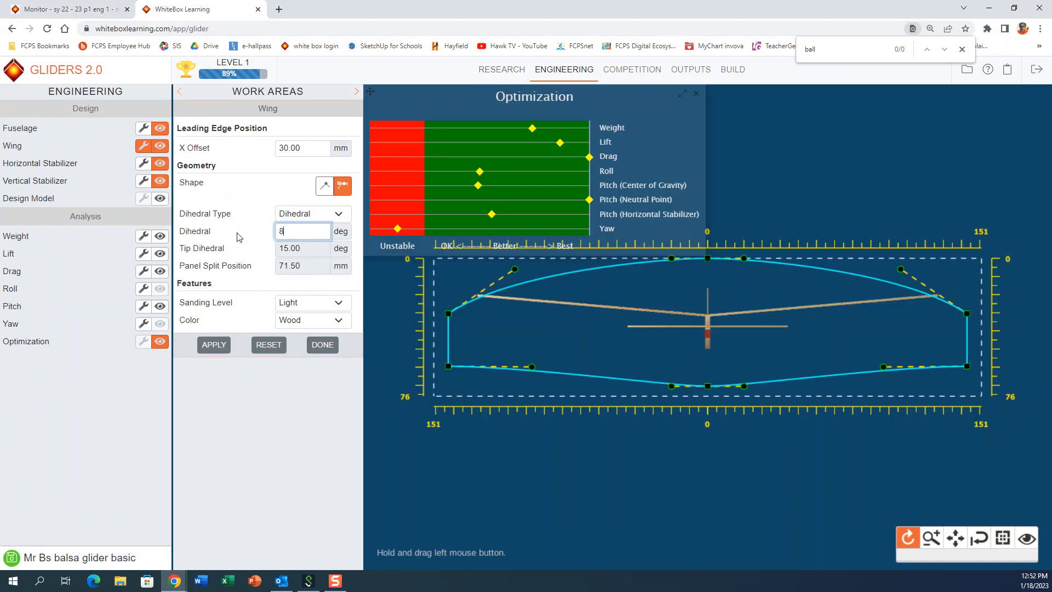
left_click(215, 345)
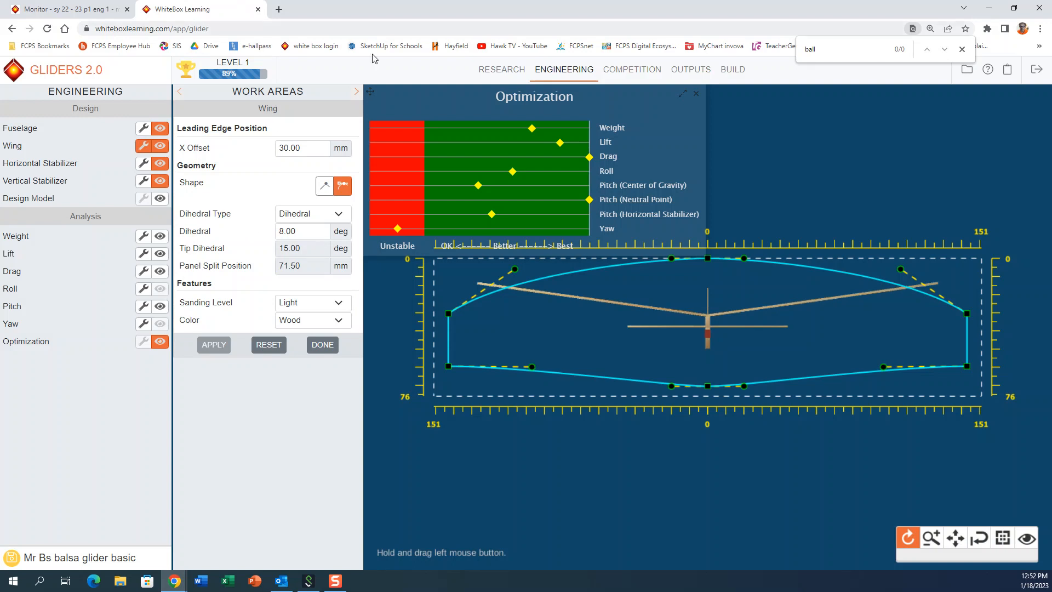
Step: Reopen the Roll article's dihedral experiment and advance it four increments to compare incremental flight time against wing angle
left_click(504, 75)
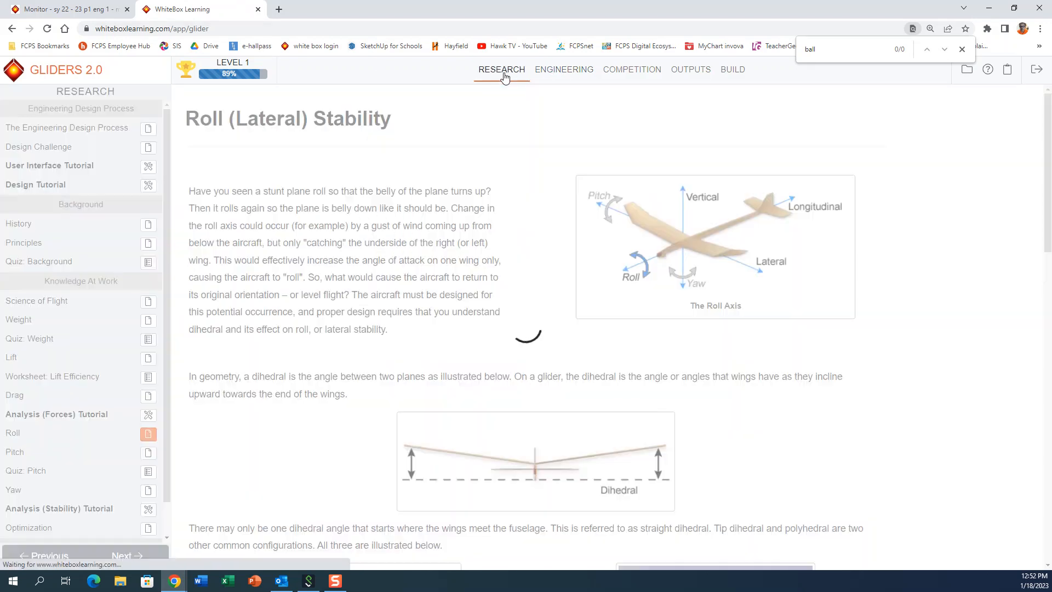
scroll(577, 446, "down", 20)
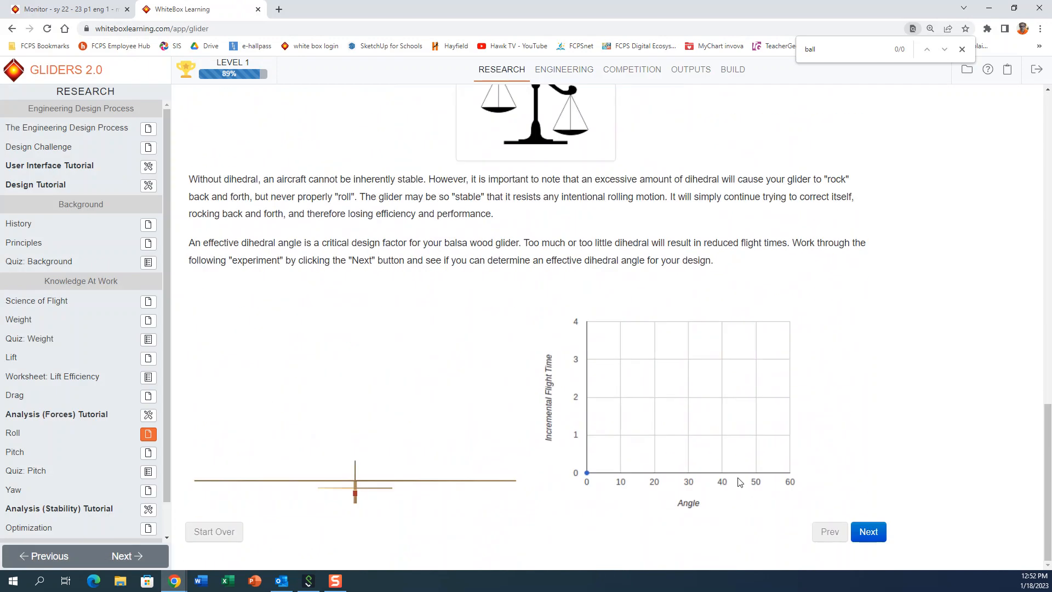
left_click(869, 532)
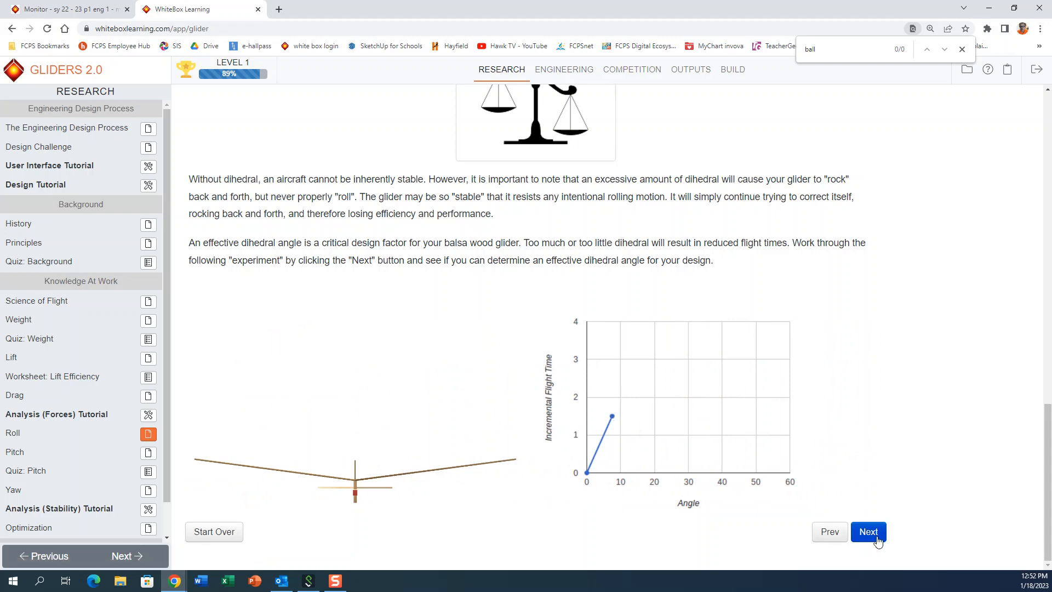
left_click(867, 531)
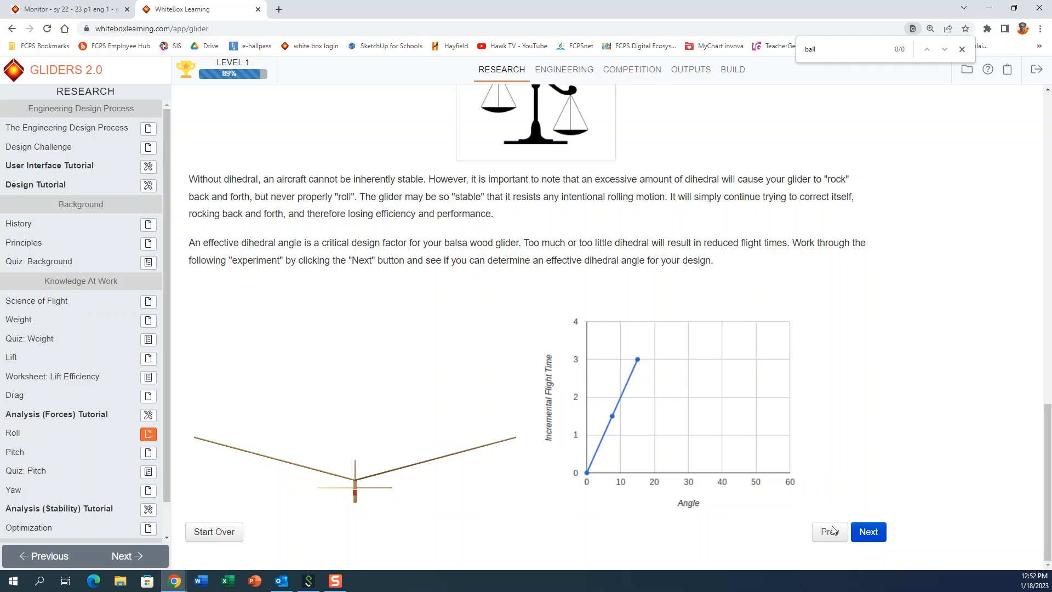
left_click(865, 534)
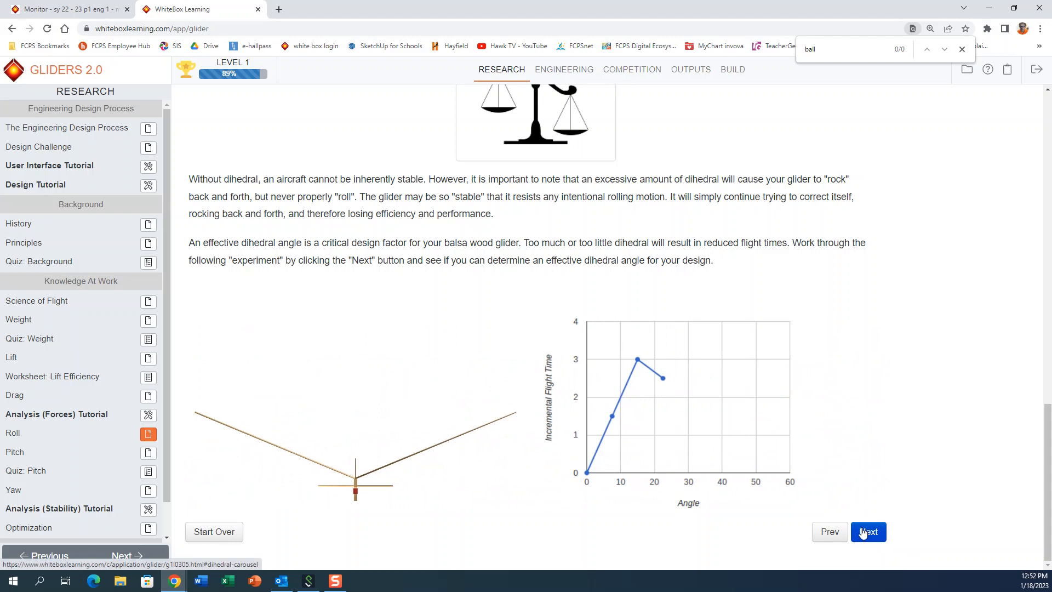
left_click(865, 533)
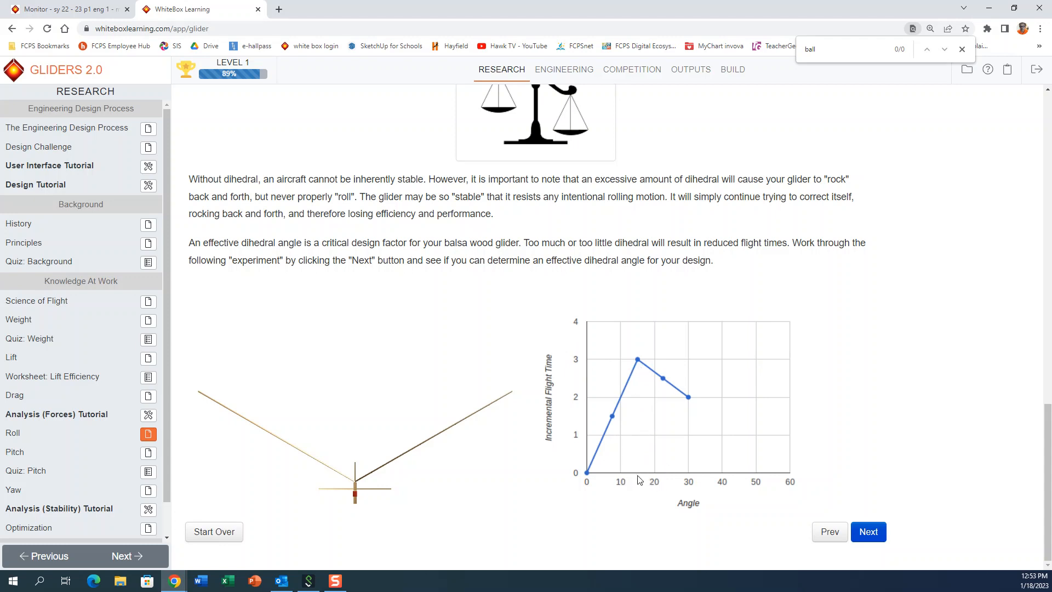
Step: Return to Engineering and set the wing's dihedral angle to 15 degrees
left_click(575, 78)
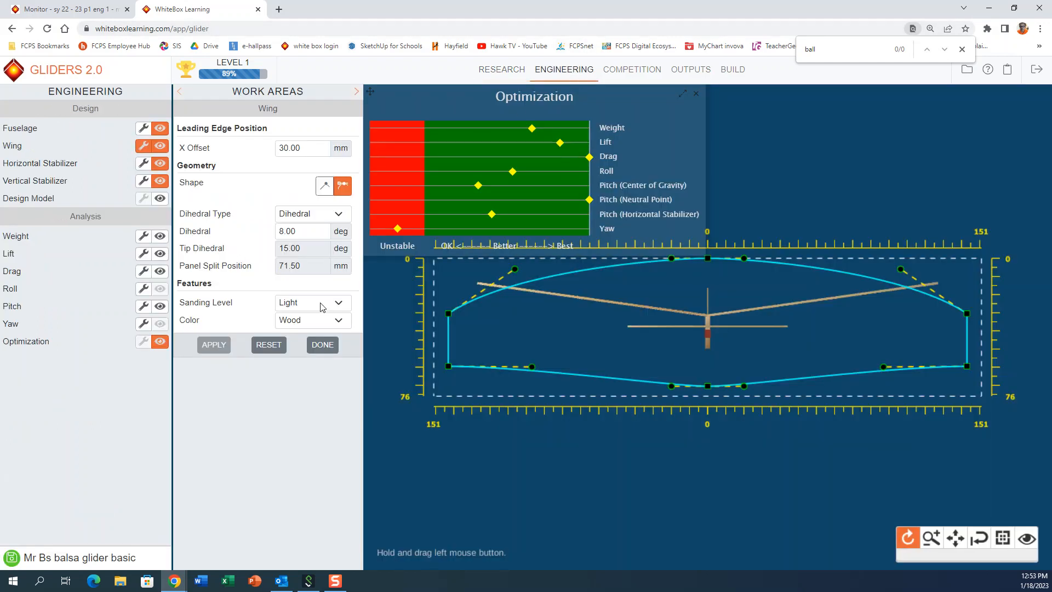
left_click(310, 234)
type("15")
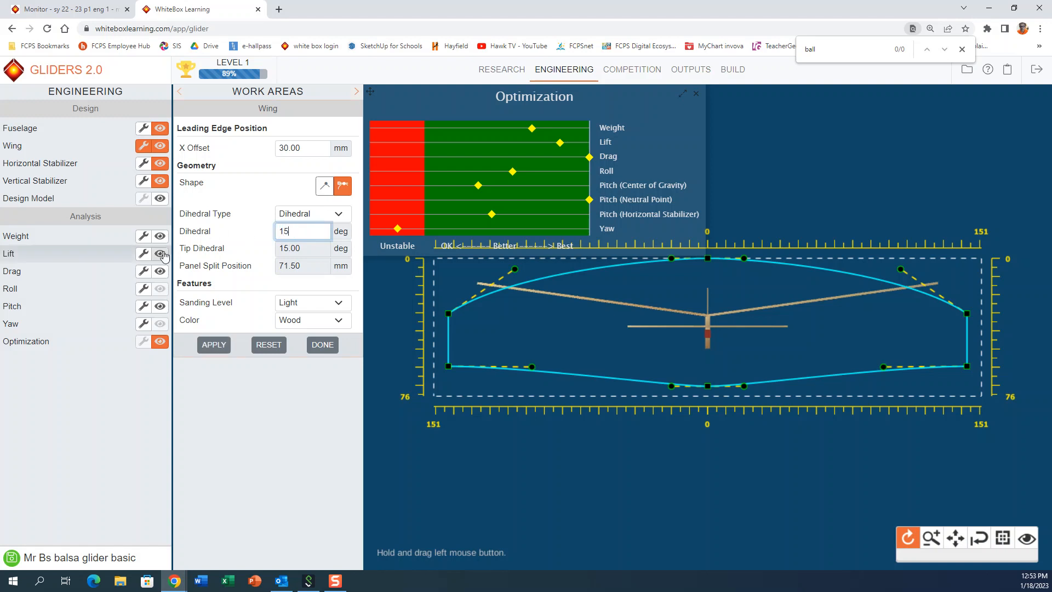
left_click(209, 345)
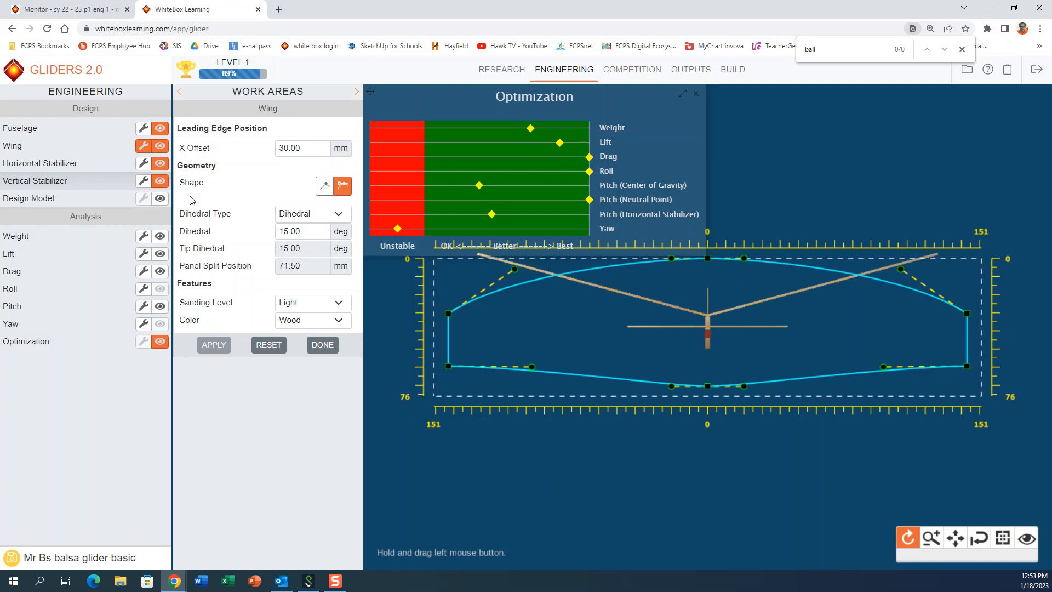
Step: Open the Pitch article in Research and examine the Center of Gravity section, comparing it with the pitch ratings in Engineering
left_click(522, 70)
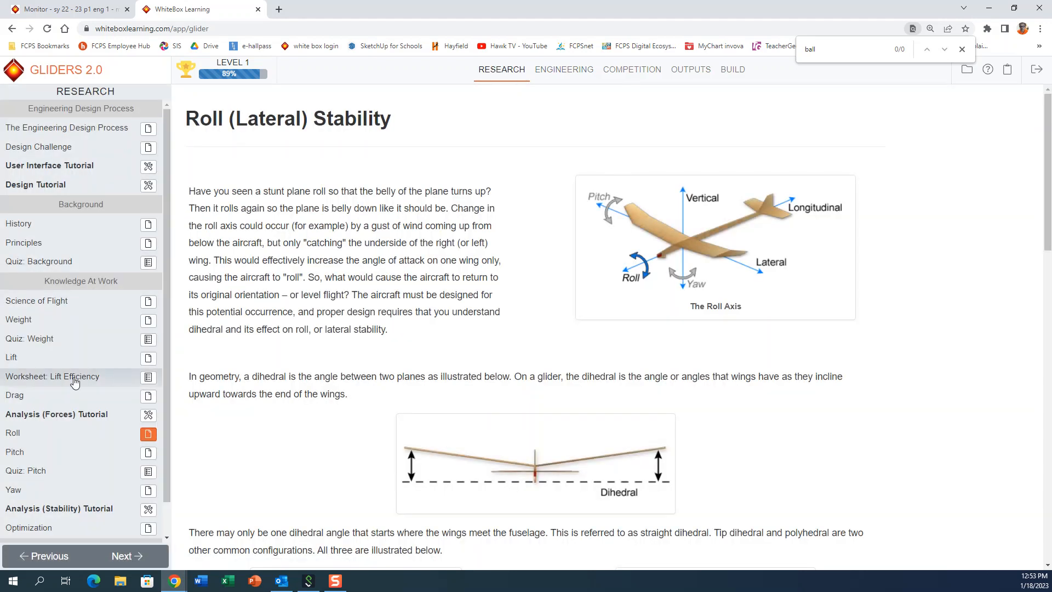
left_click(148, 453)
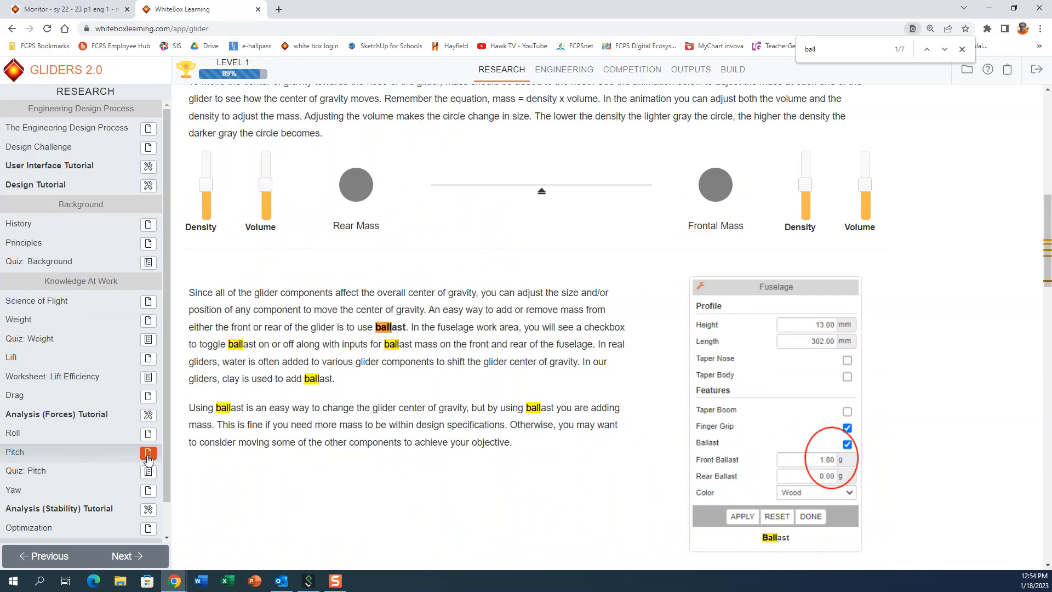
scroll(555, 414, "up", 8)
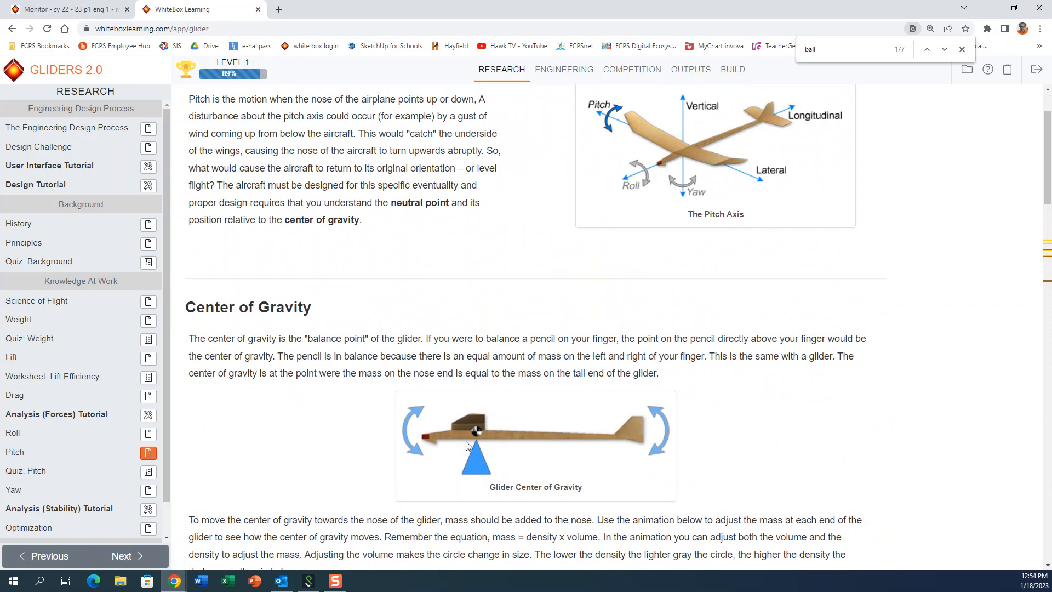
scroll(448, 361, "down", 3)
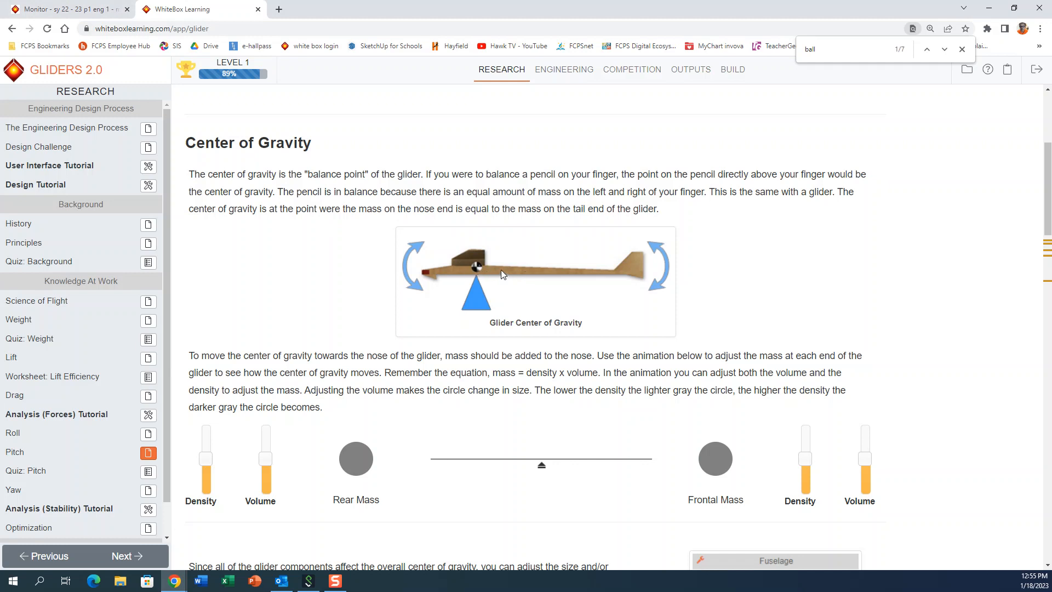
left_click(569, 73)
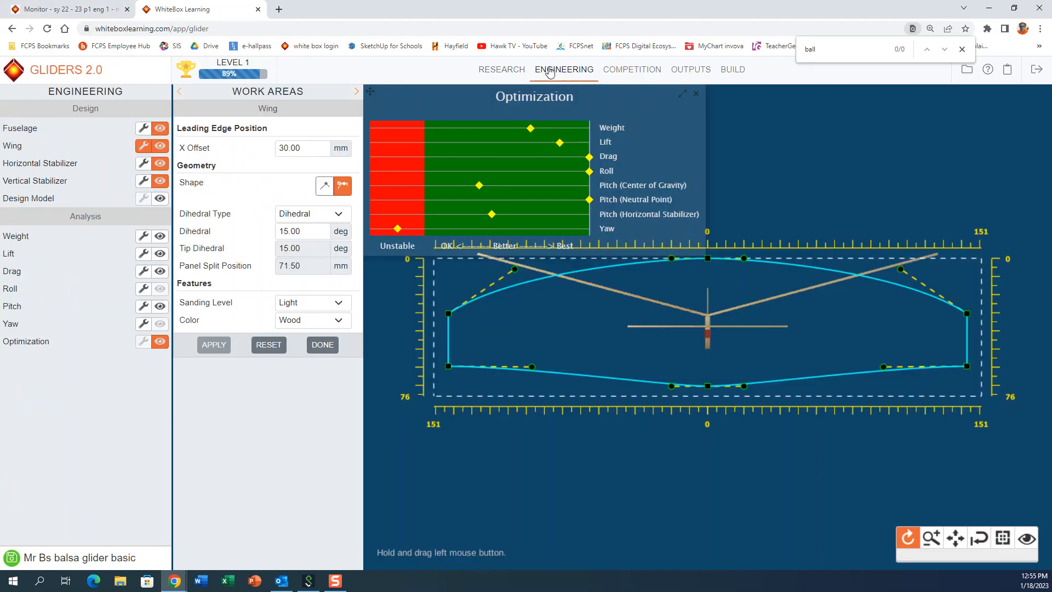
left_click(502, 70)
scroll(520, 459, "down", 6)
scroll(521, 455, "up", 12)
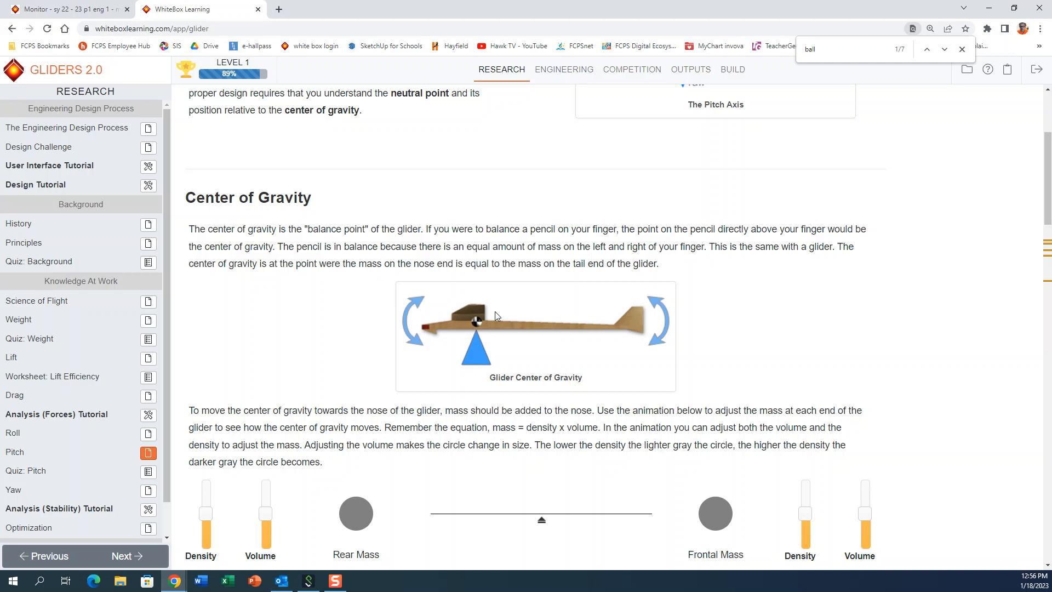
Step: Back in Engineering, rotate the glider to an angled view from above and display the Pitch analysis on the model
left_click(567, 77)
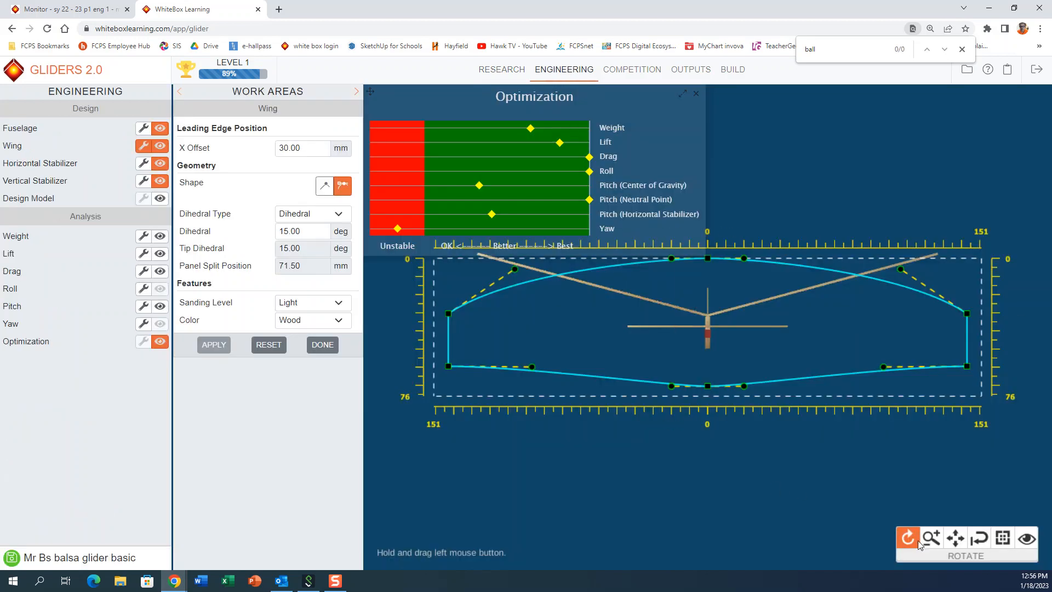
left_click_drag(784, 486, 738, 493)
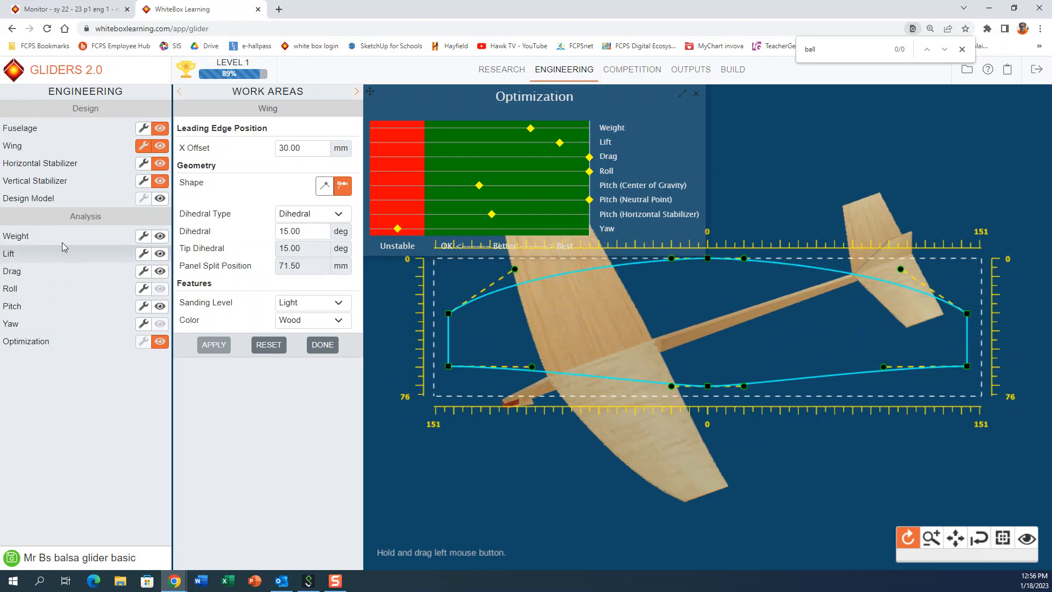
left_click(160, 307)
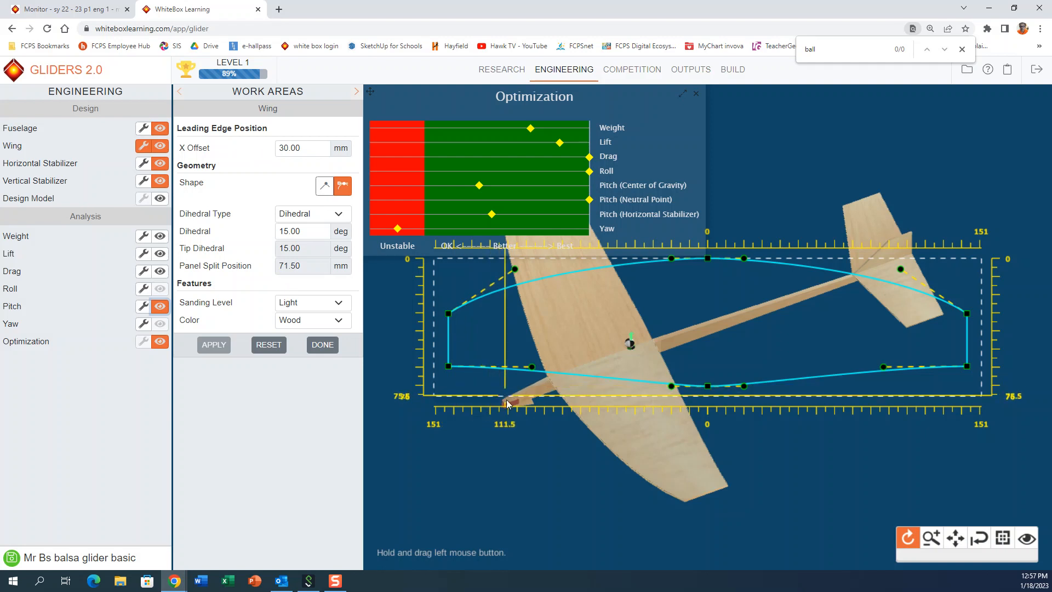
Step: Try wing leading-edge X offsets of 40, 50 and 60 mm, applying each one to the glider
mouse_move(543, 465)
left_mouse_down()
mouse_move(516, 458)
mouse_move(527, 475)
left_mouse_up()
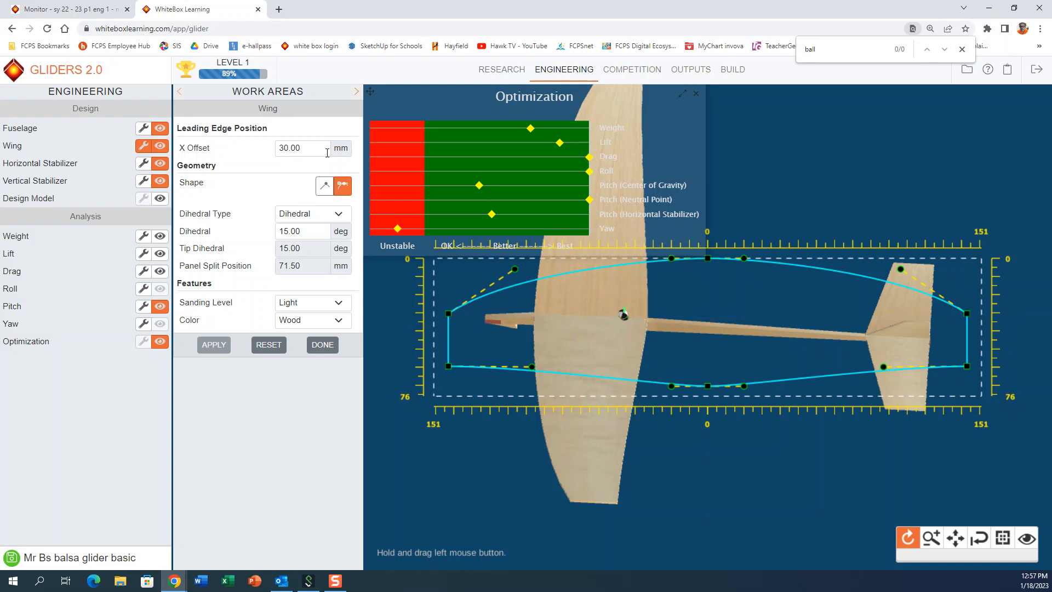
left_click_drag(309, 148, 263, 152)
type("40")
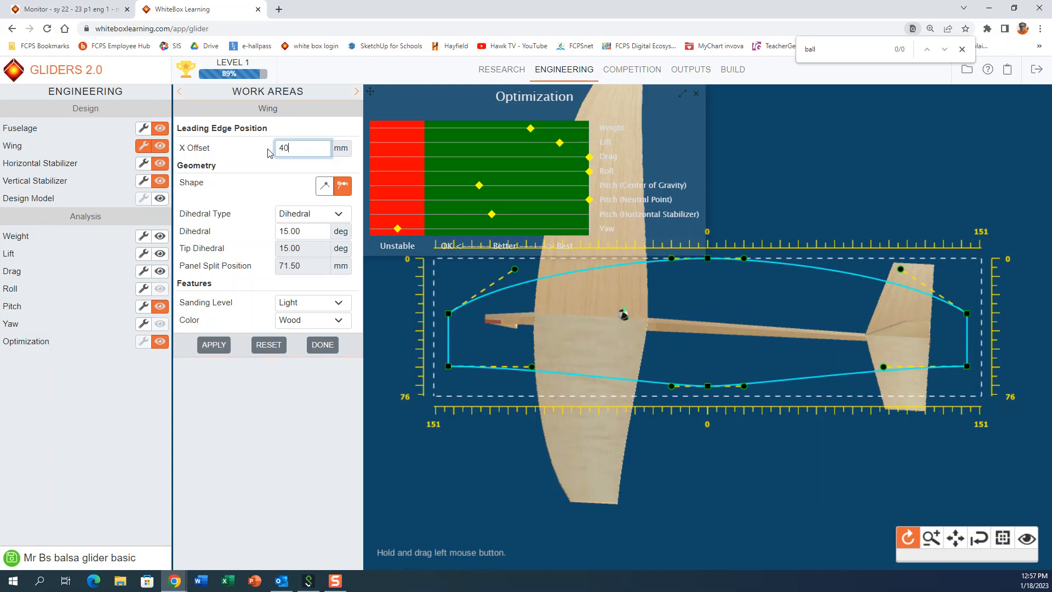
left_click(220, 349)
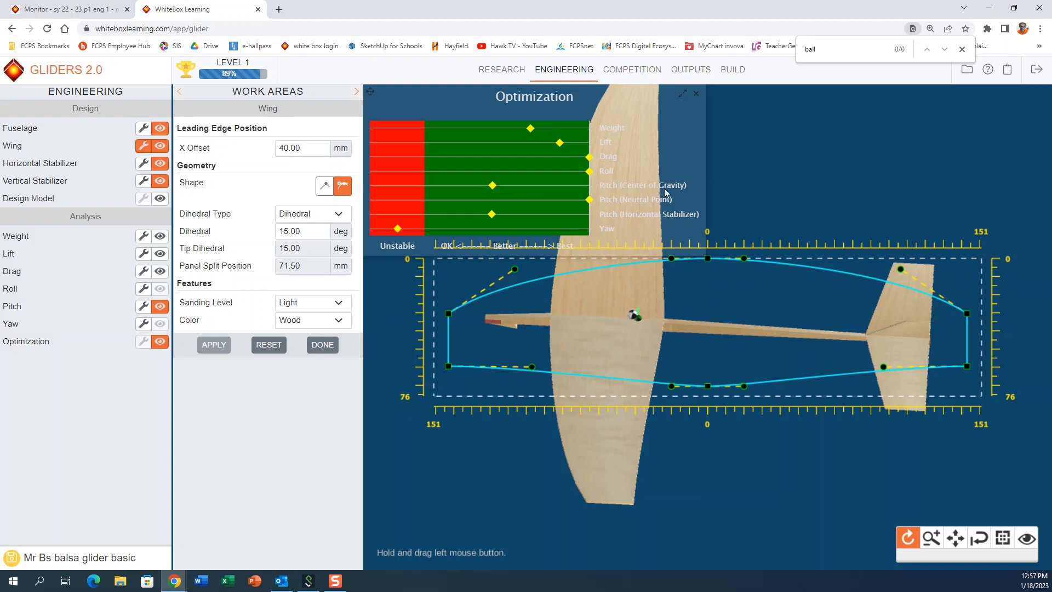
double_click(296, 148)
type("5")
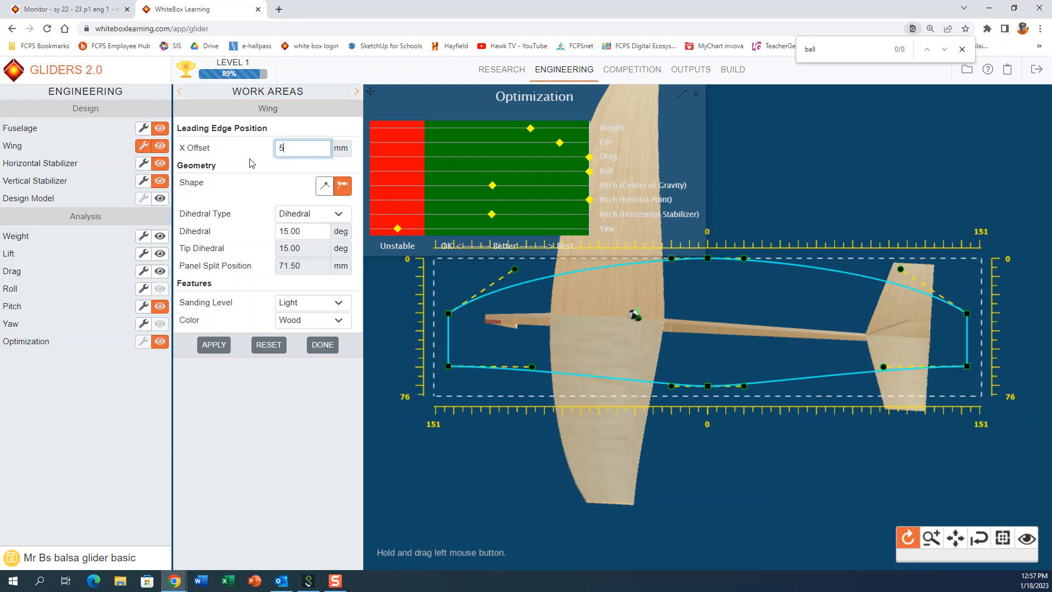
left_click(220, 346)
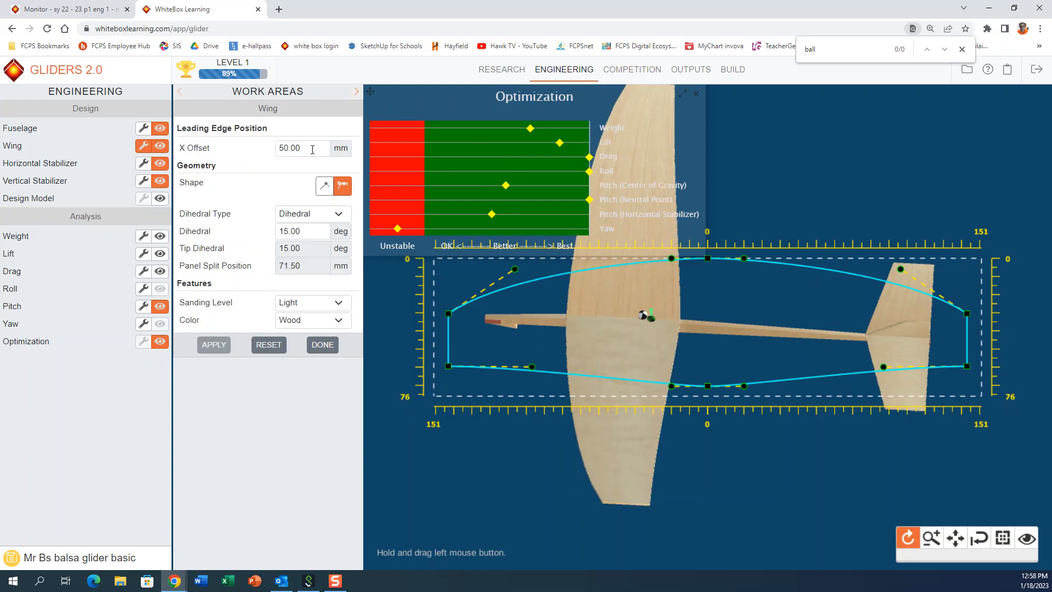
left_click_drag(312, 150, 269, 154)
type("60")
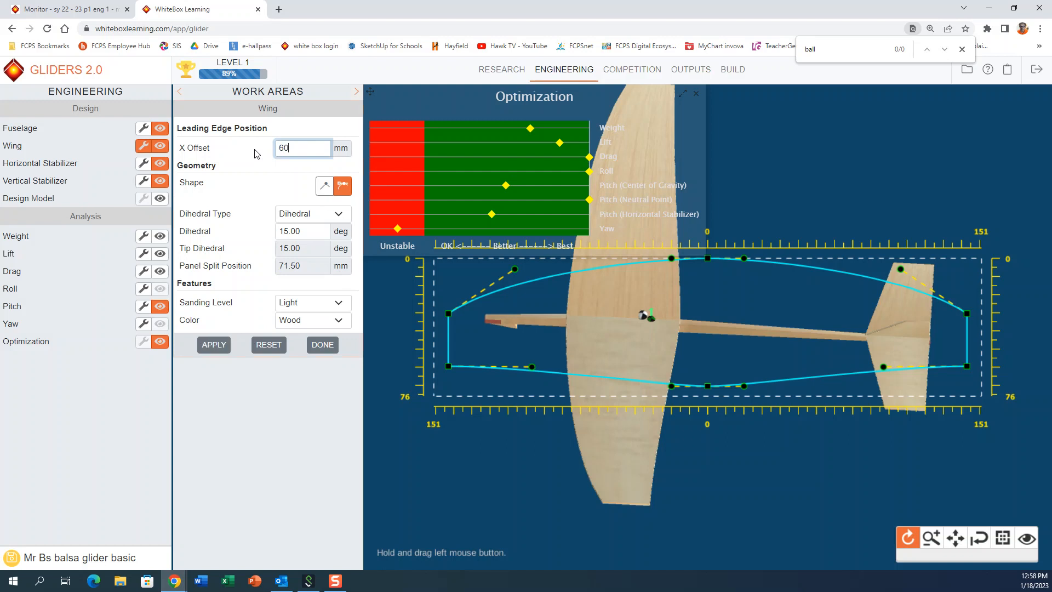
left_click(214, 346)
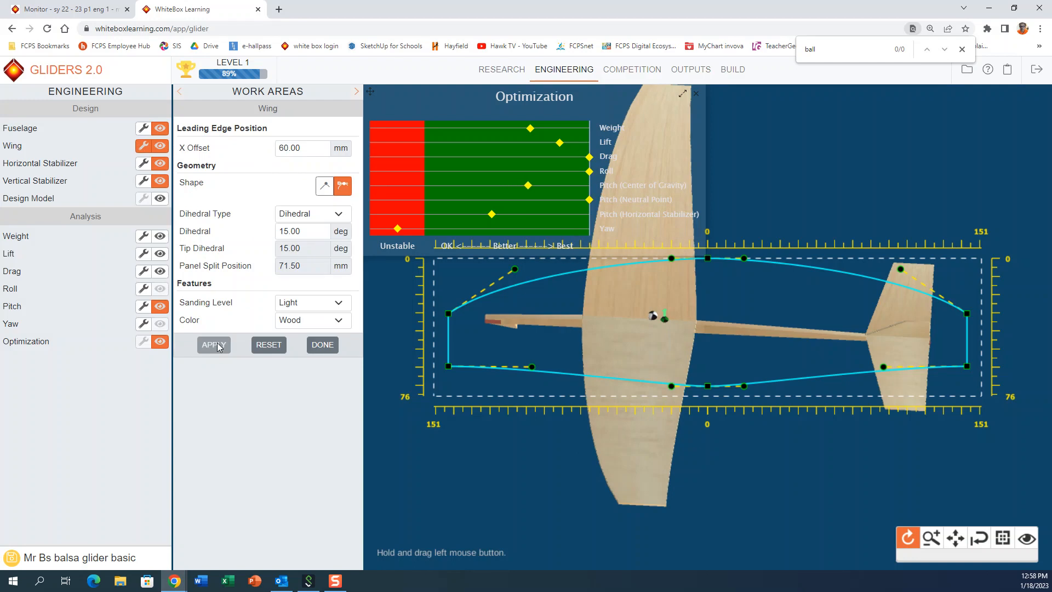
Step: Set the wing's leading-edge X offset to 70 mm and apply it
left_click_drag(311, 152, 254, 153)
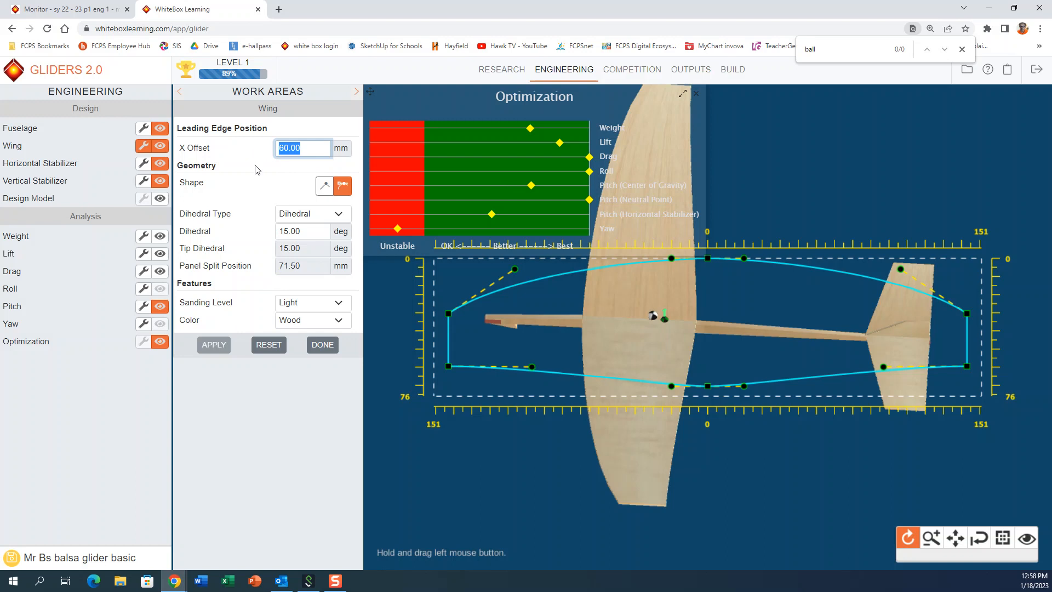
type("70")
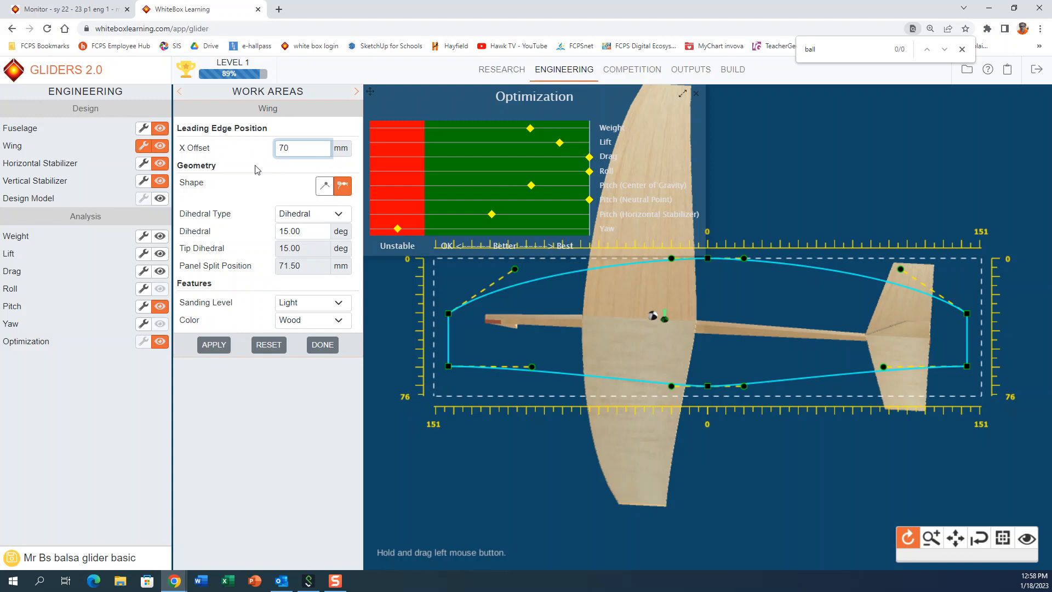
left_click(213, 345)
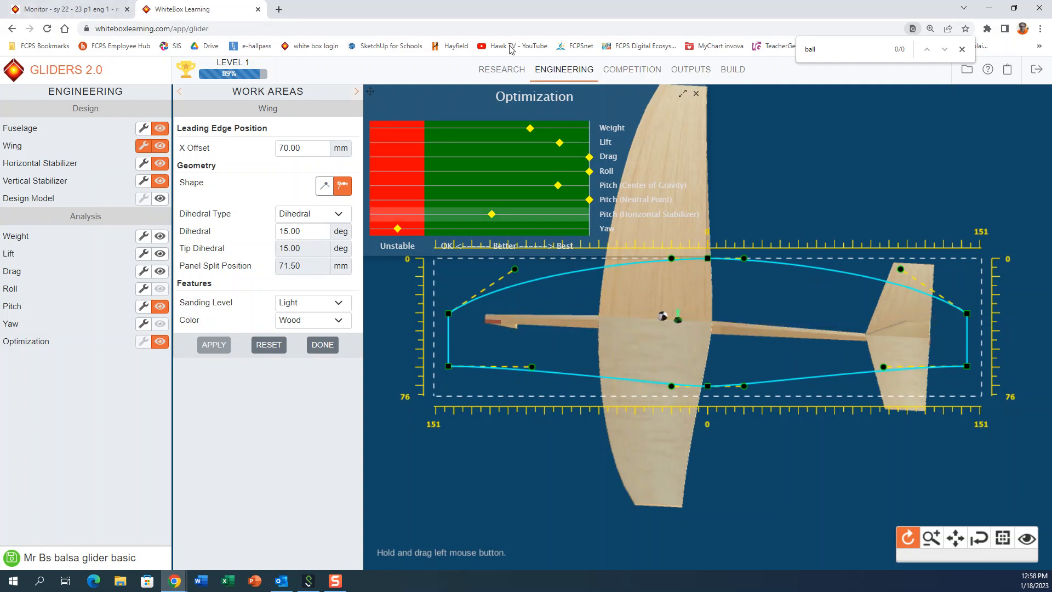
Step: Review the start of the Pitch article in Research, and read the Drag article through its Induced Drag section
left_click(499, 77)
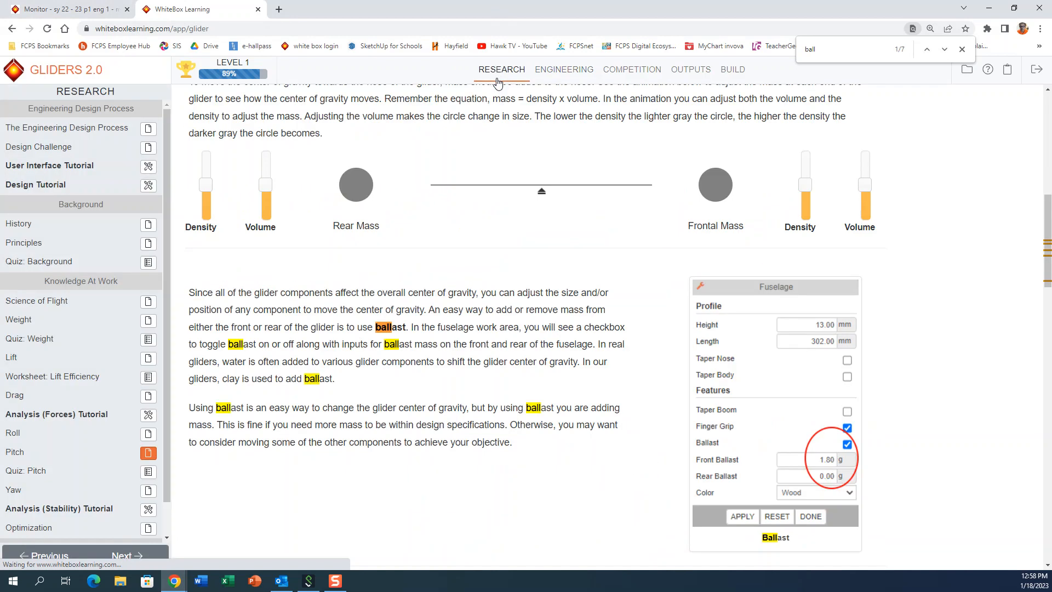
scroll(514, 305, "down", 5)
scroll(521, 307, "up", 15)
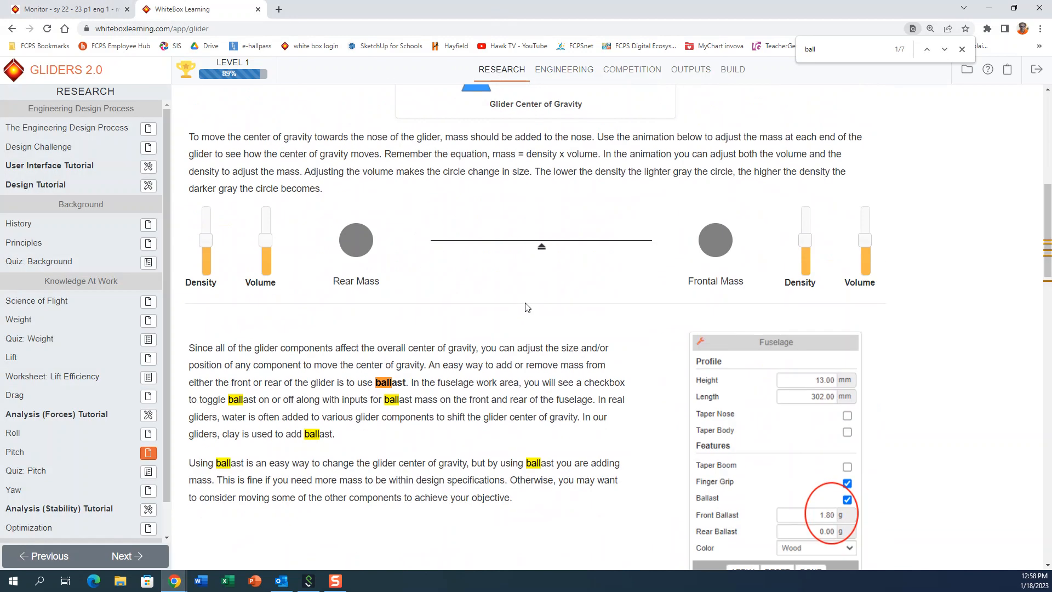
scroll(496, 313, "up", 1)
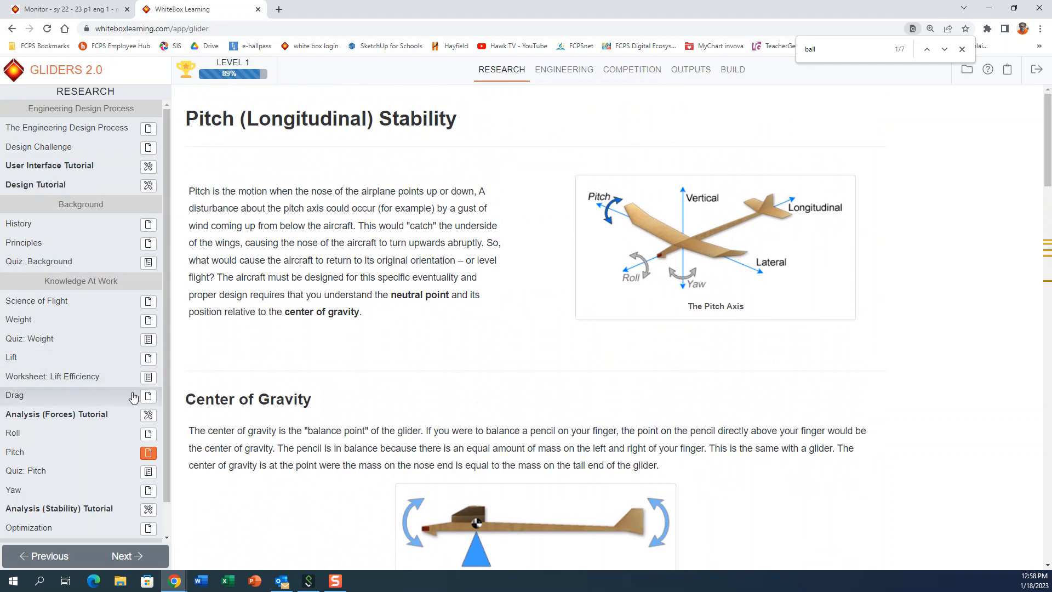
left_click(147, 403)
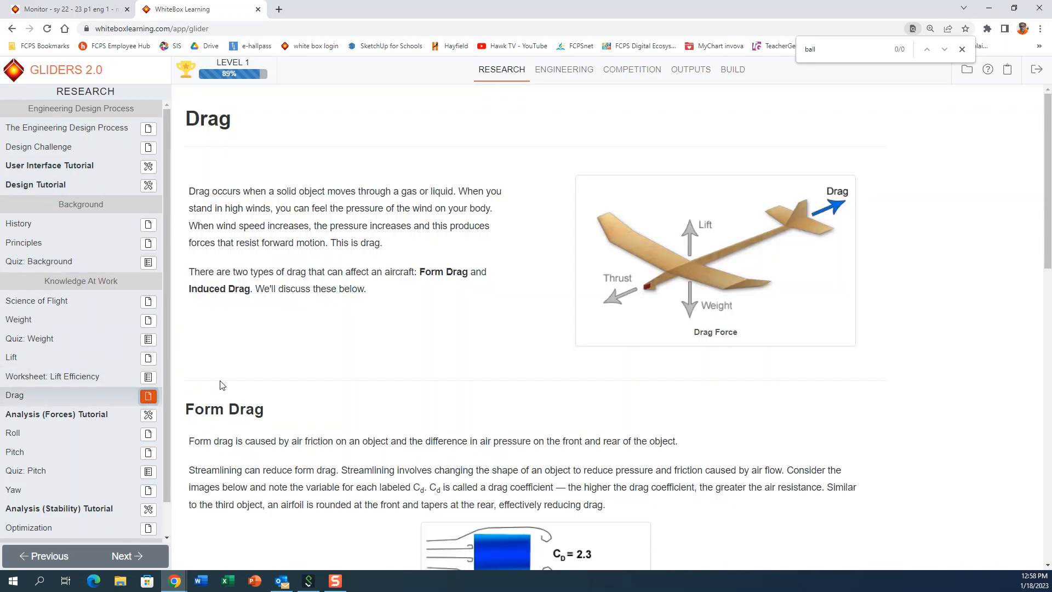
scroll(490, 378, "down", 8)
scroll(497, 367, "down", 7)
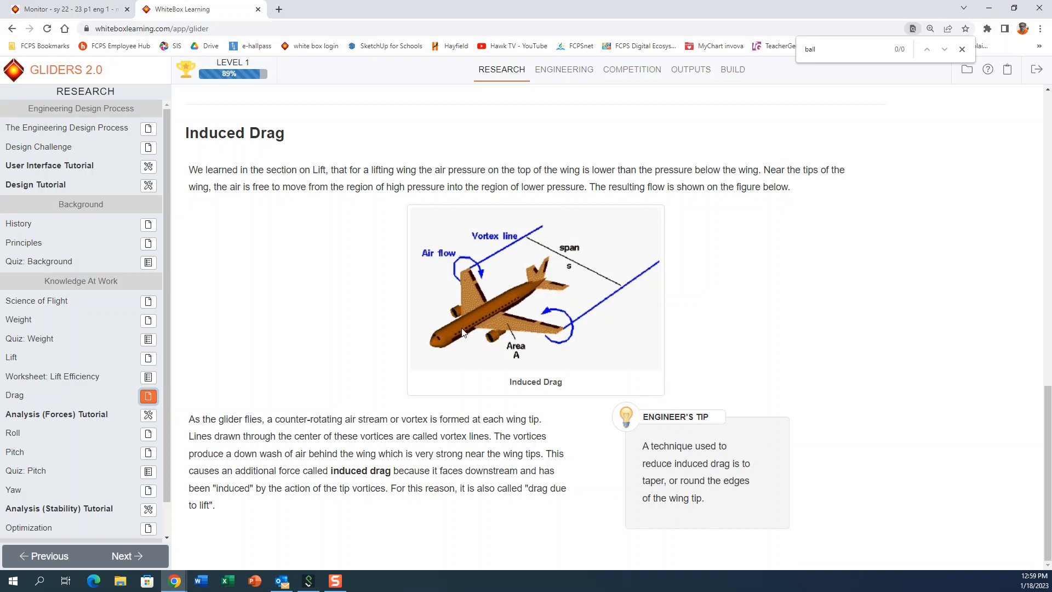
Step: Return to Engineering and inspect the glider from the side, from below and from an angled view above
left_click(564, 69)
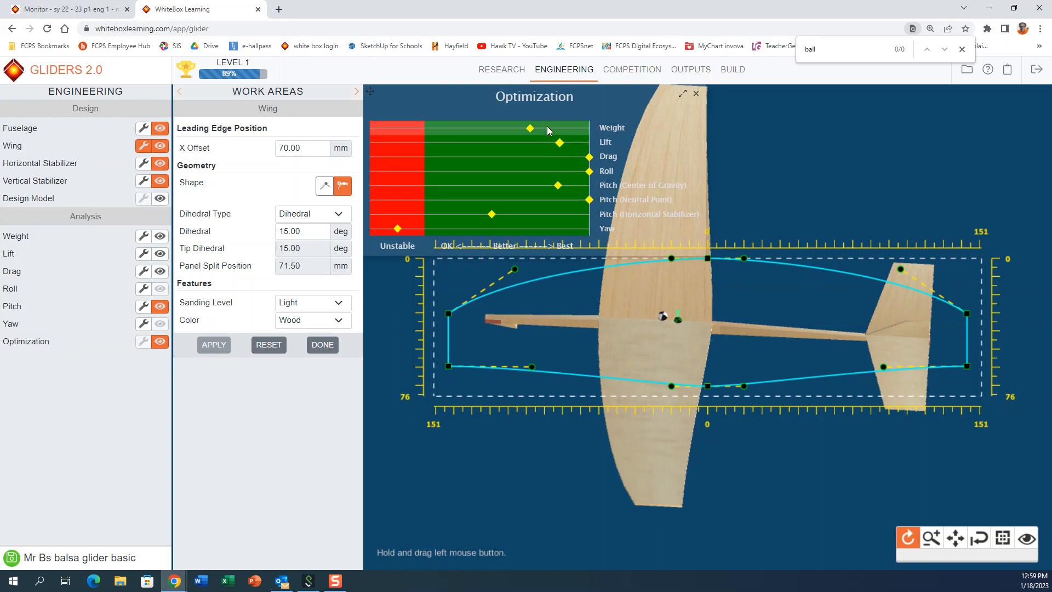
left_click_drag(698, 547, 703, 505)
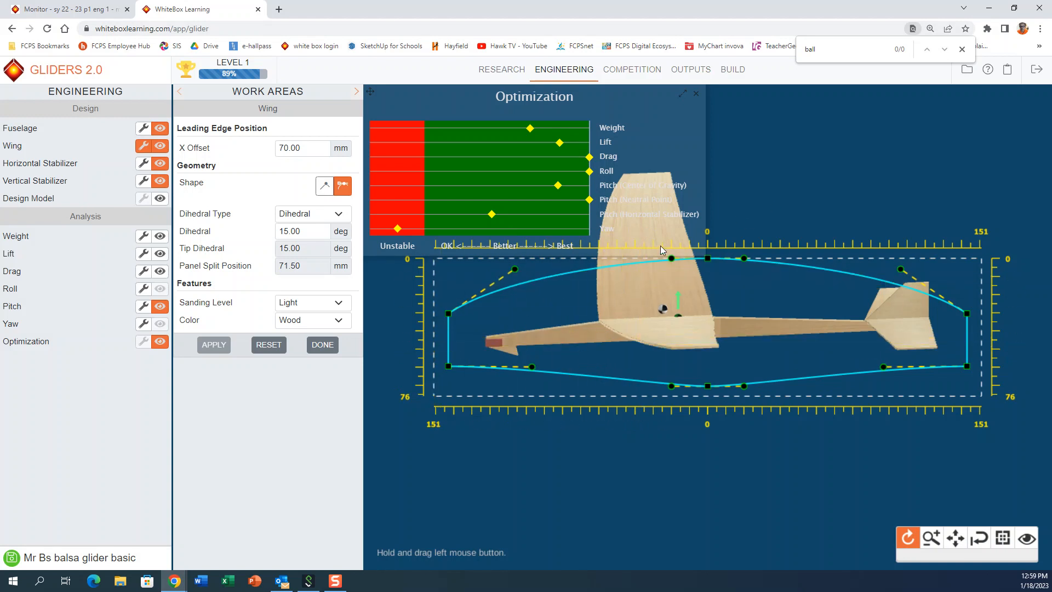
mouse_move(646, 275)
left_mouse_down()
mouse_move(688, 336)
mouse_move(639, 250)
mouse_move(655, 257)
left_mouse_up()
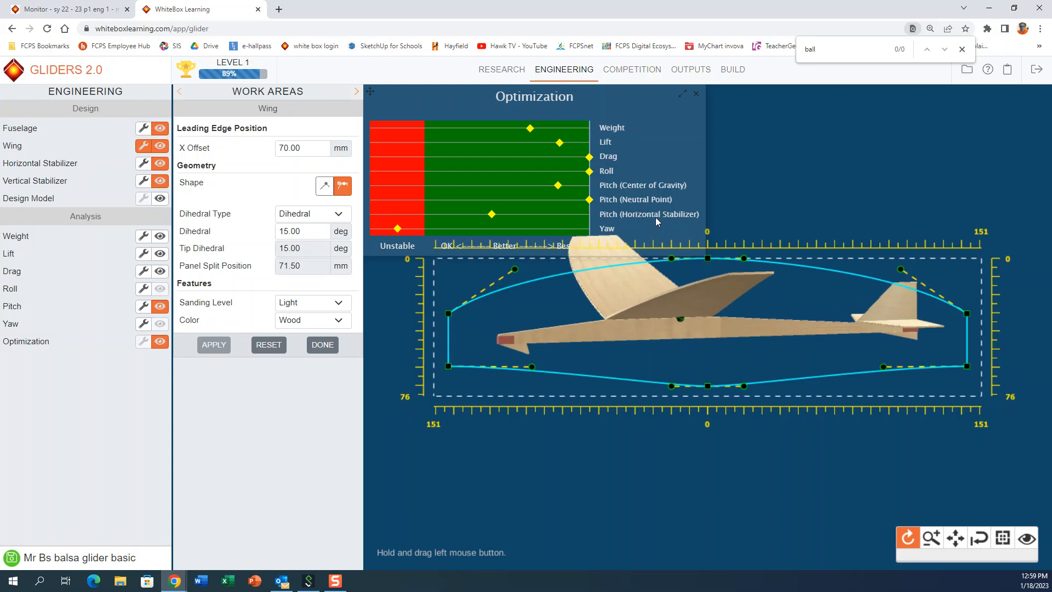
mouse_move(747, 295)
left_mouse_down()
mouse_move(744, 314)
mouse_move(751, 305)
left_mouse_up()
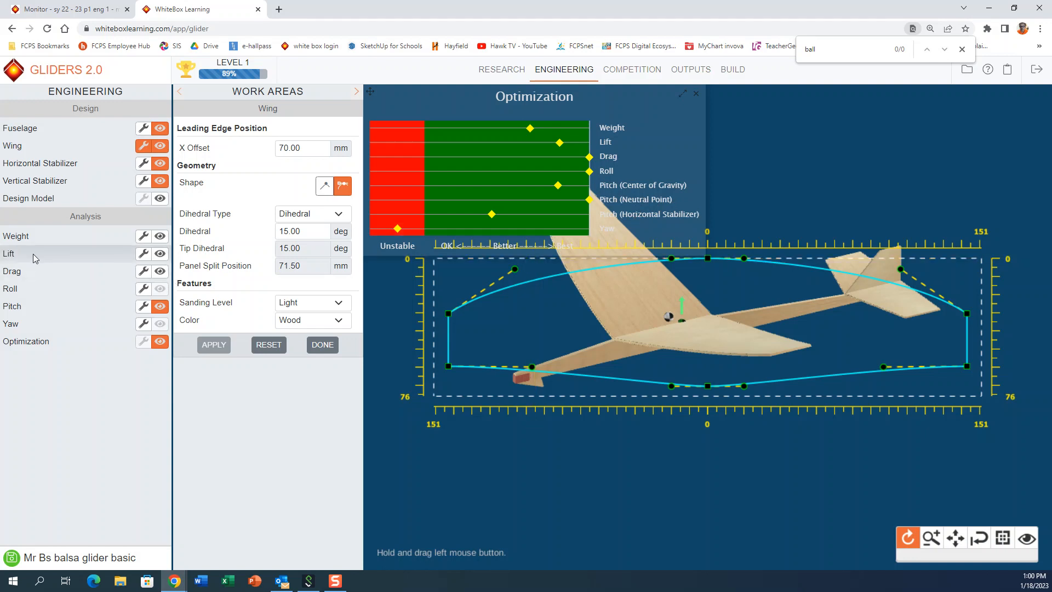
Step: Open the horizontal stabilizer for editing, pan the glider clear of its outline, and switch the stabilizer to a curved shape
left_click(140, 163)
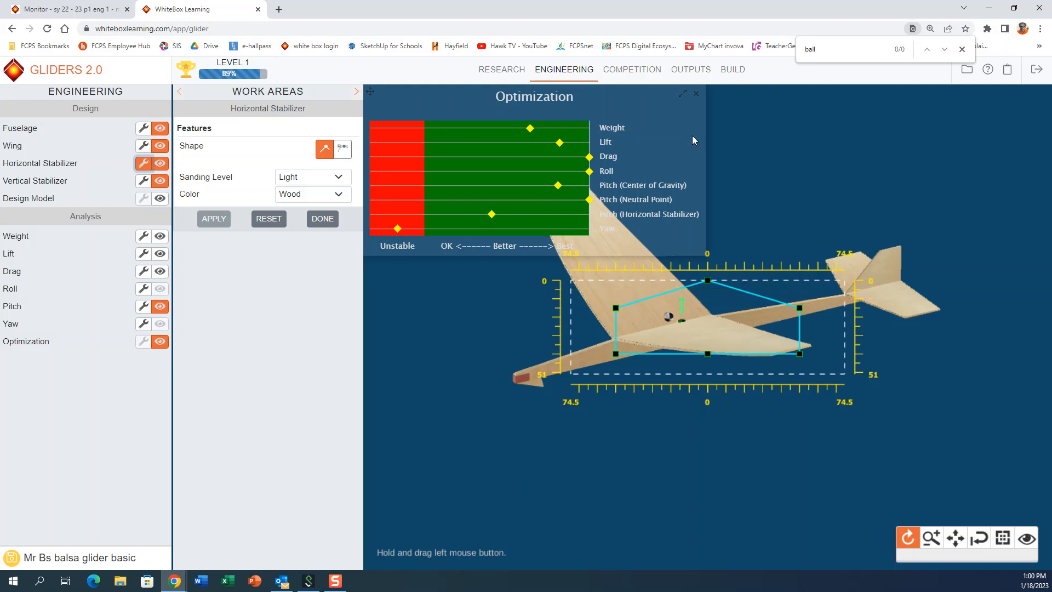
left_click(958, 538)
left_click_drag(715, 323, 690, 458)
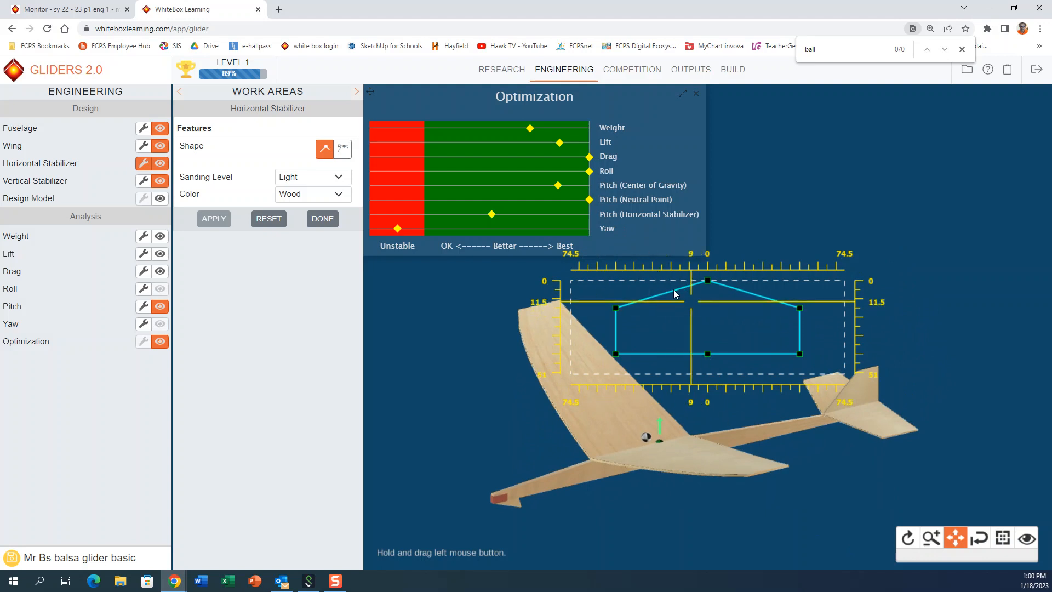
left_click(345, 156)
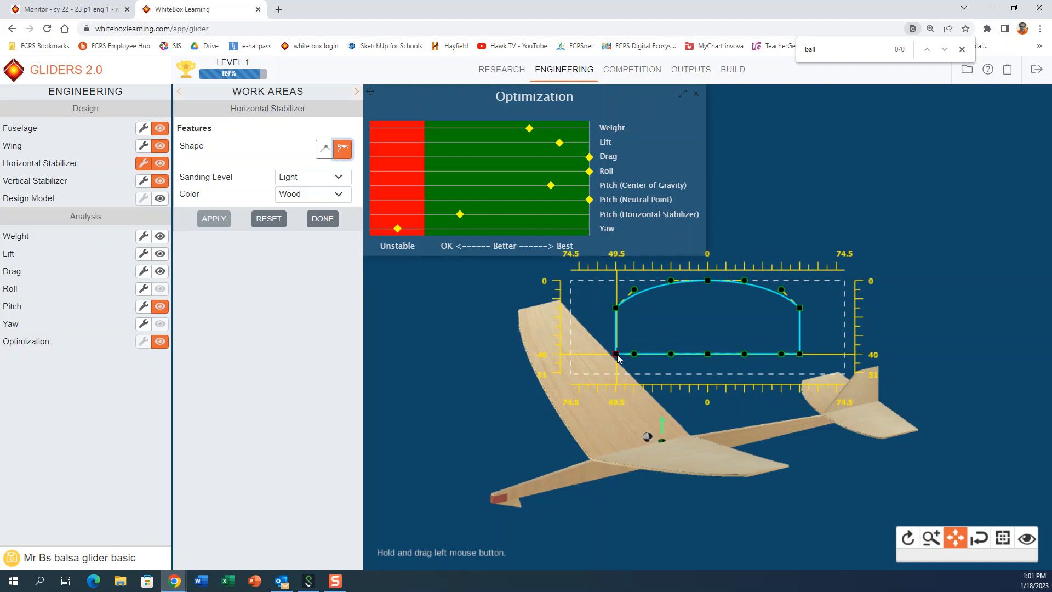
Step: Test wider rear corners on the horizontal stabilizer, and finally narrow it to about 38 mm per side with a shorter, straight trailing edge
left_click_drag(615, 354, 594, 360)
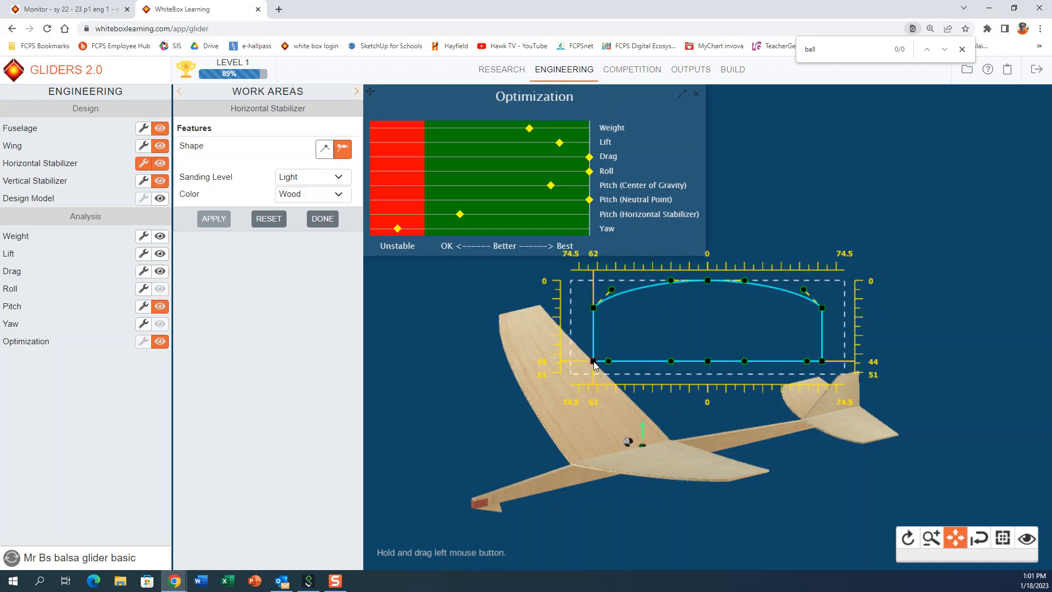
left_click_drag(593, 360, 591, 362)
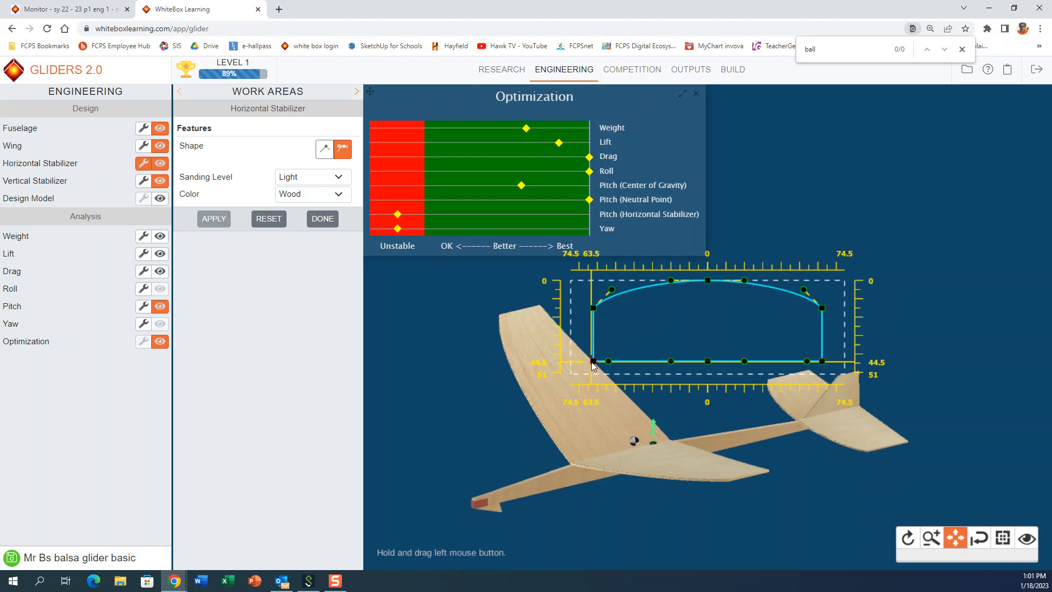
left_click_drag(591, 361, 635, 354)
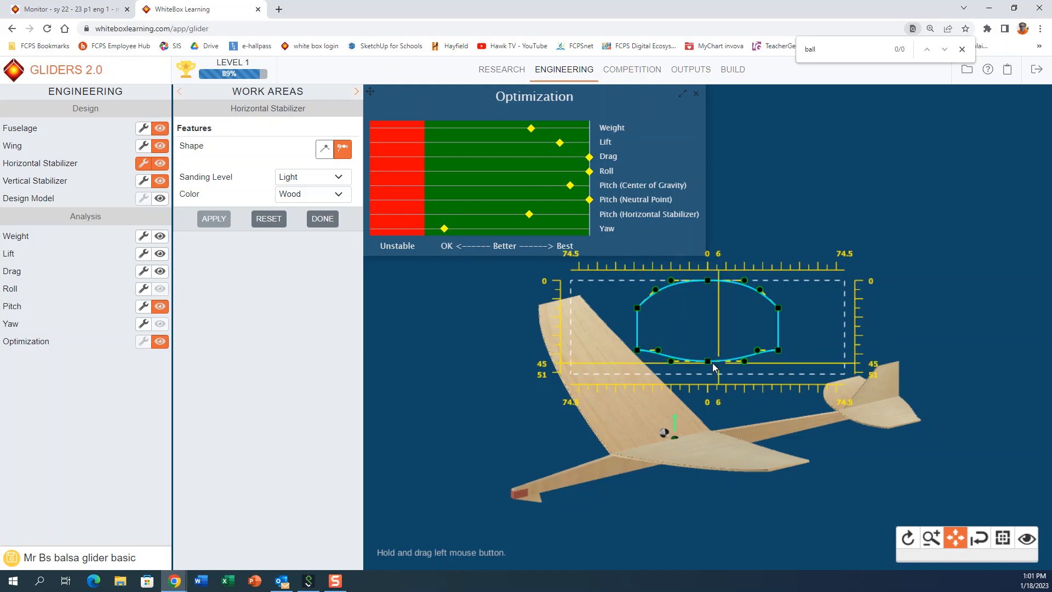
left_click_drag(711, 363, 712, 348)
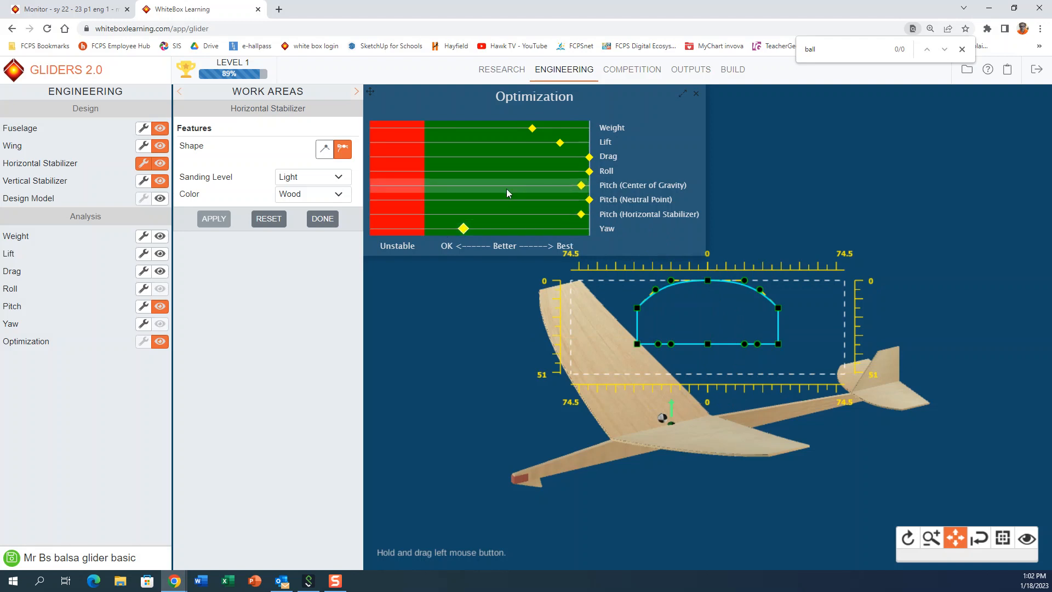
Step: Open the Yaw article in Research and study the vertical stabilizer sizing rule and the Yaw Stability Ratio
left_click(503, 70)
scroll(66, 455, "down", 1)
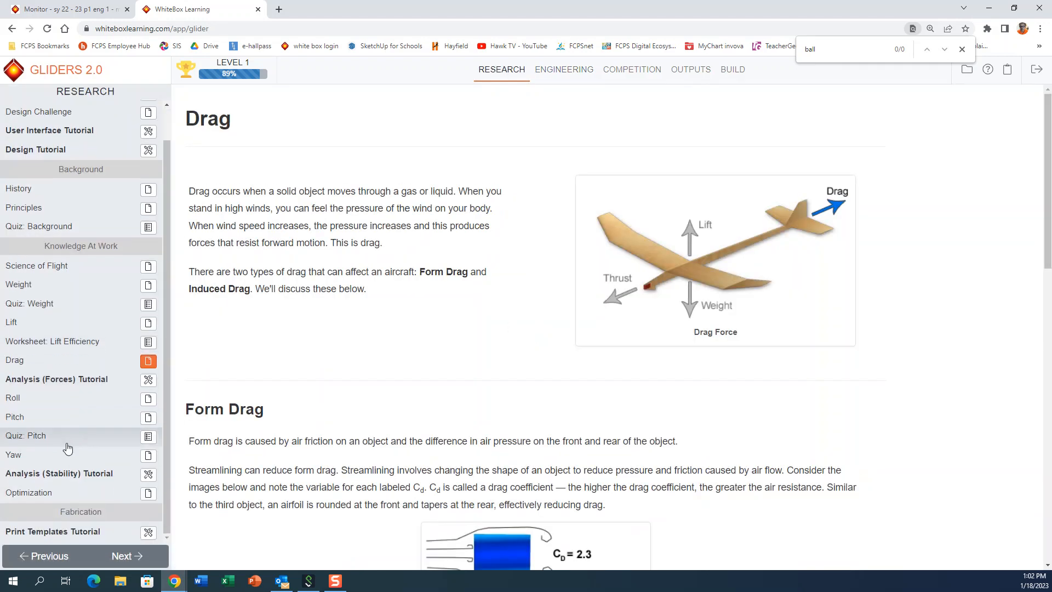
left_click(149, 456)
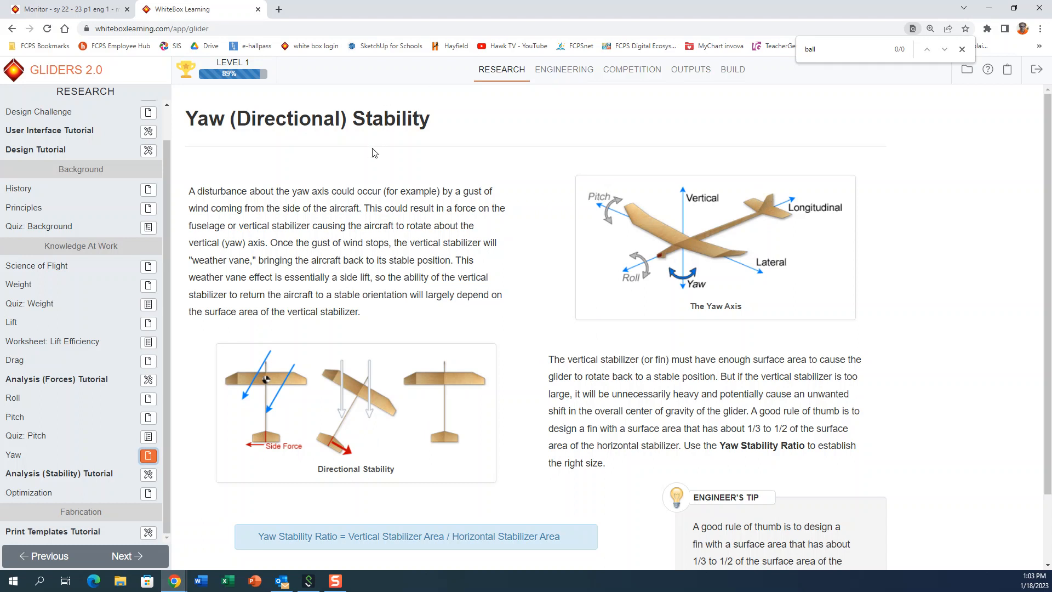
scroll(429, 427, "down", 2)
scroll(428, 425, "down", 1)
scroll(427, 421, "up", 2)
scroll(426, 418, "down", 2)
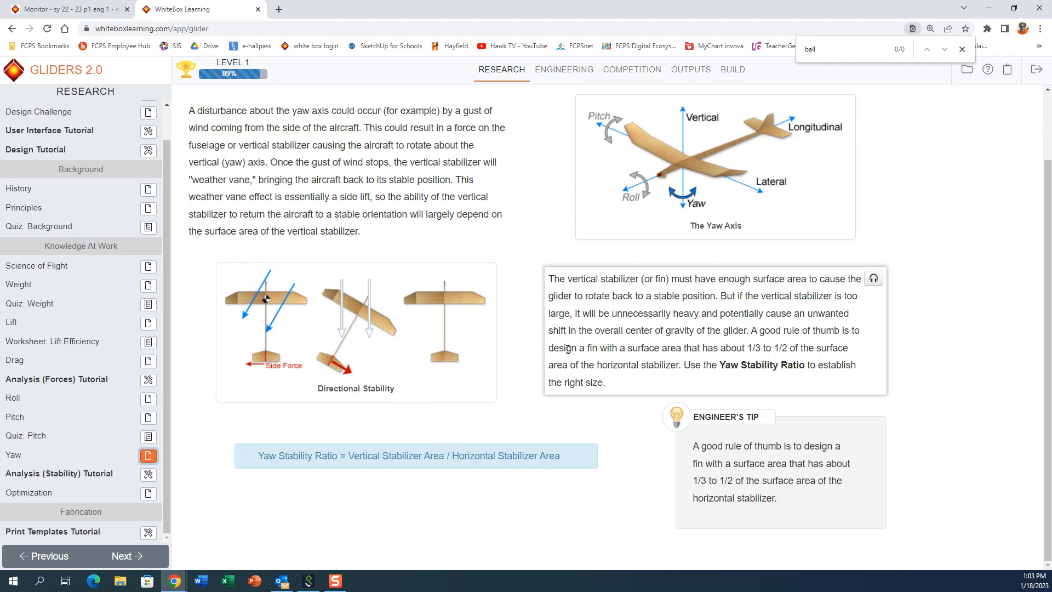
scroll(625, 298, "up", 2)
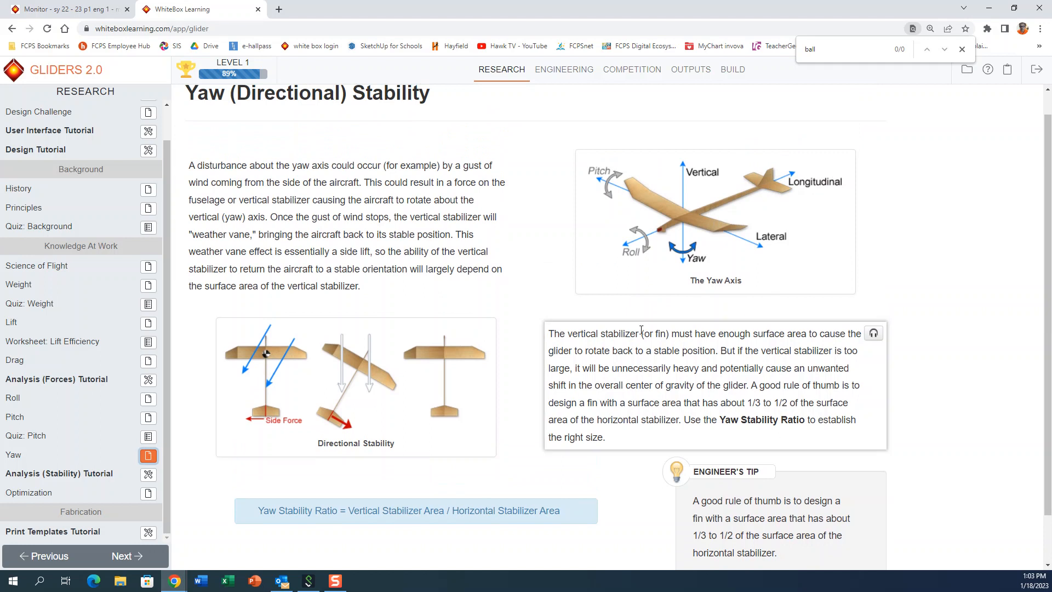
scroll(645, 330, "down", 1)
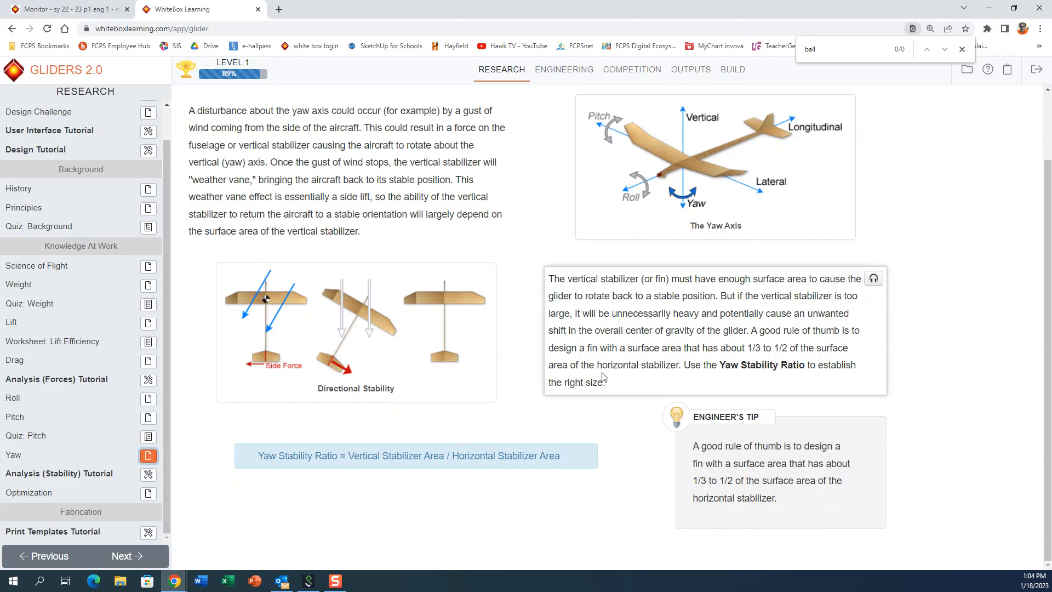
Step: Open the Vertical Stabilizer and Yaw work areas in Engineering, and return to the Yaw article to compare the area ratio with its guideline
left_click(569, 70)
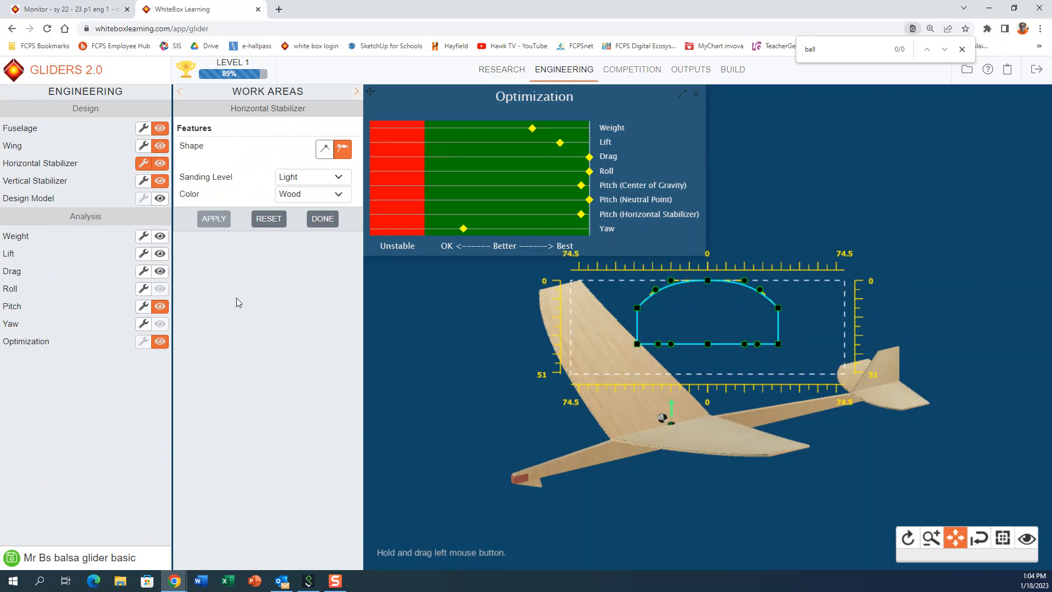
left_click(142, 186)
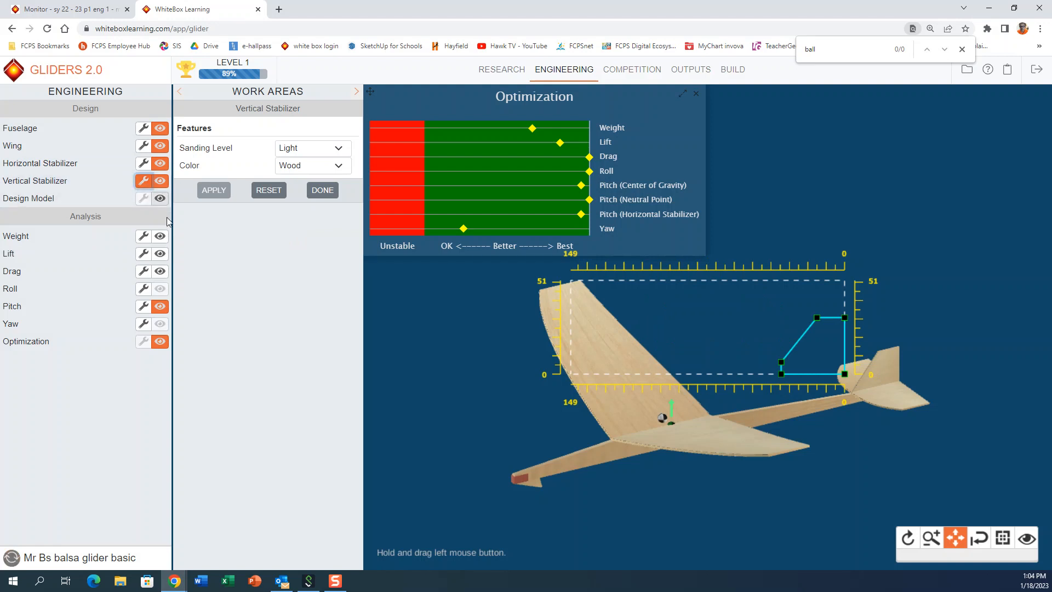
left_click(144, 325)
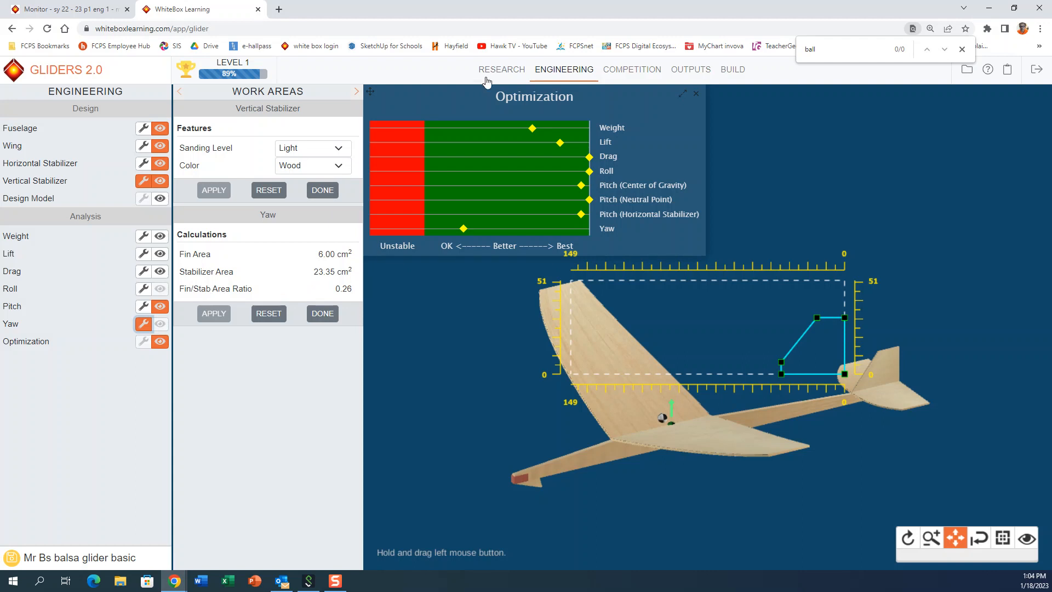
left_click(502, 69)
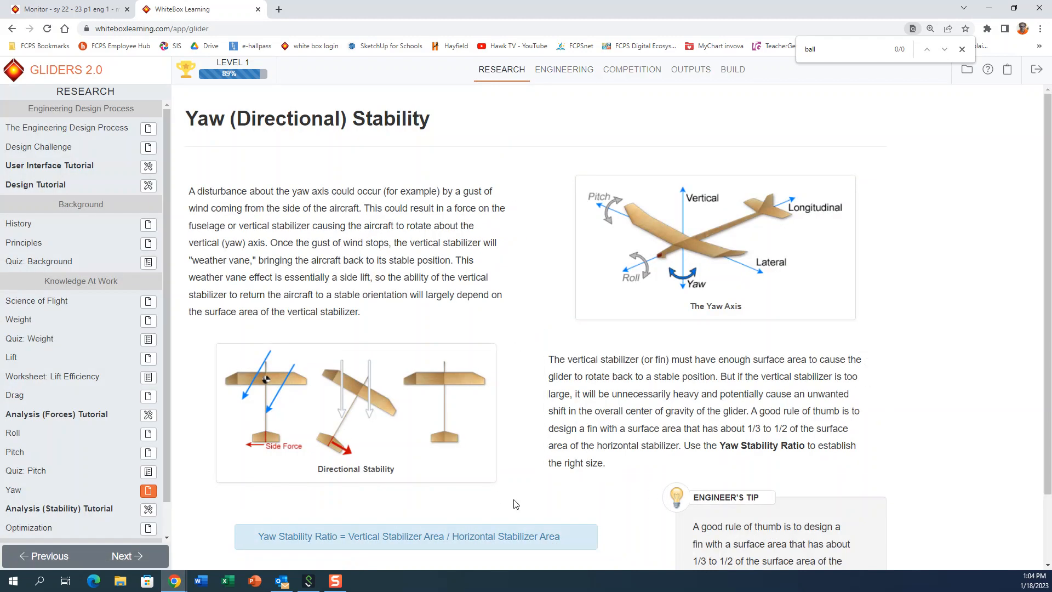
Step: Check the fin-to-stabilizer area ratio in the Yaw calculations against the 1/3 to 1/2 rule in the Yaw article
scroll(513, 500, "down", 1)
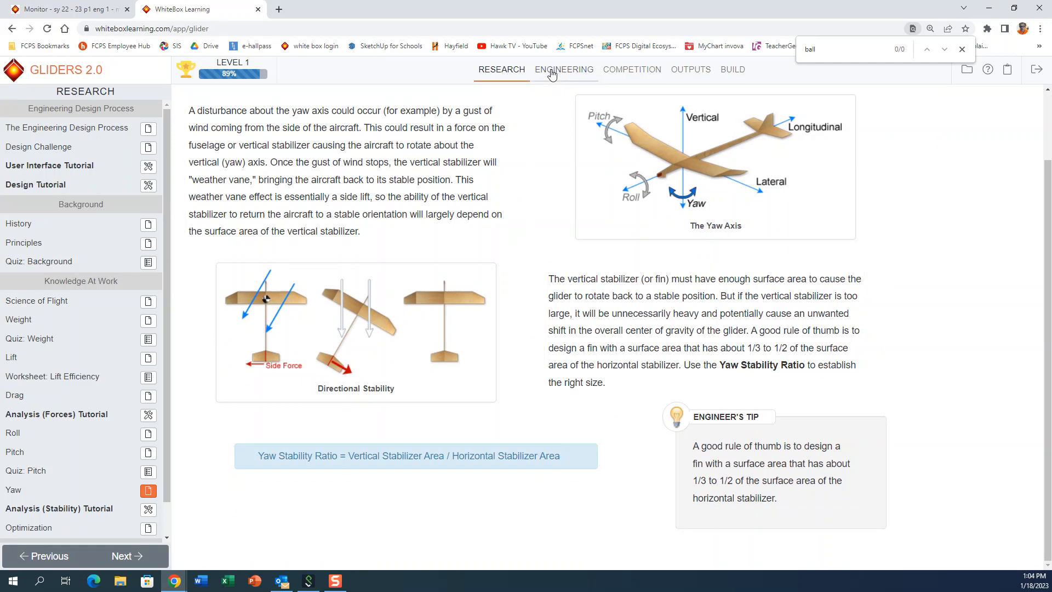
left_click(552, 70)
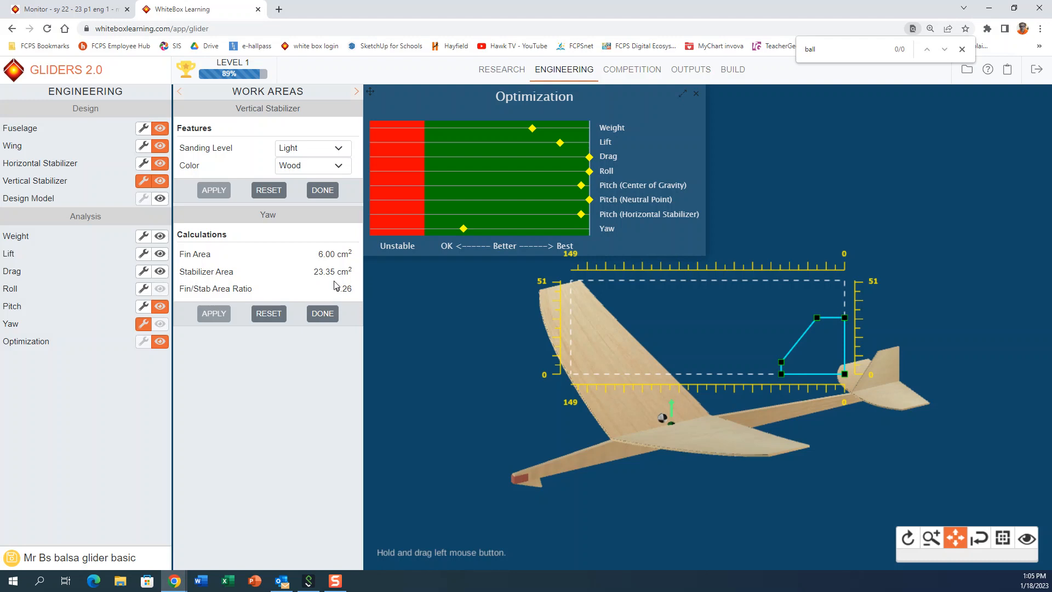
left_click(489, 71)
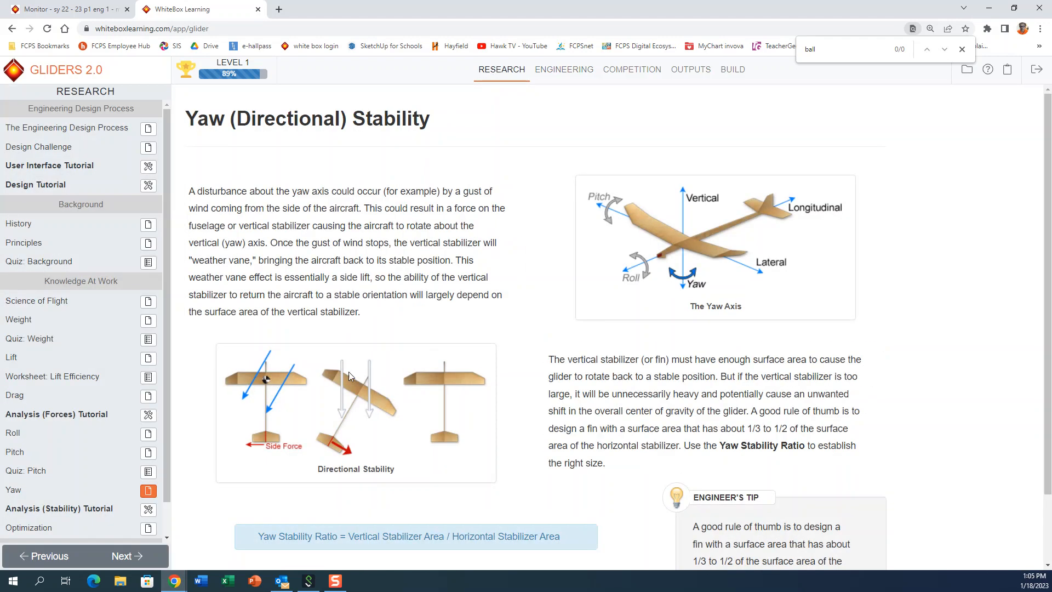
scroll(356, 353, "down", 2)
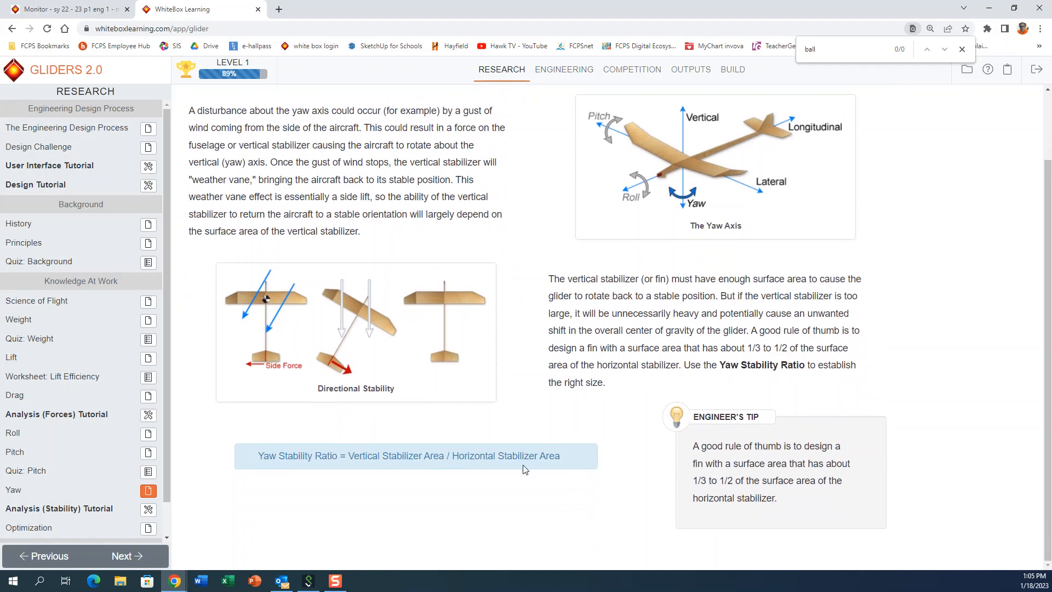
Step: Return to Engineering and raise the vertical stabilizer's upper edge to a fin height of about 44.5 mm
left_click(555, 80)
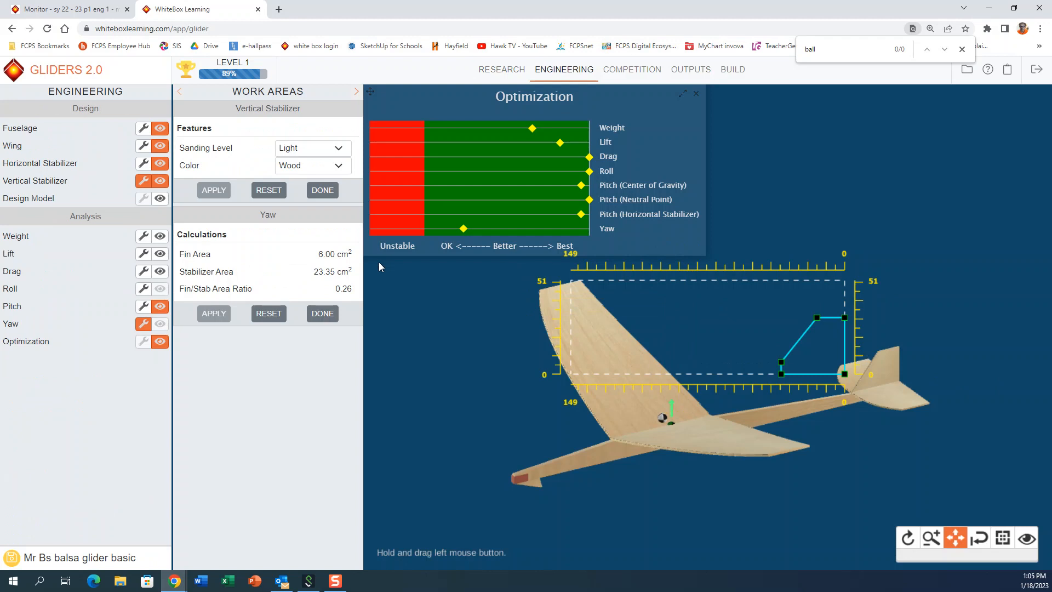
mouse_move(817, 315)
left_mouse_down()
mouse_move(816, 287)
mouse_move(816, 296)
left_mouse_up()
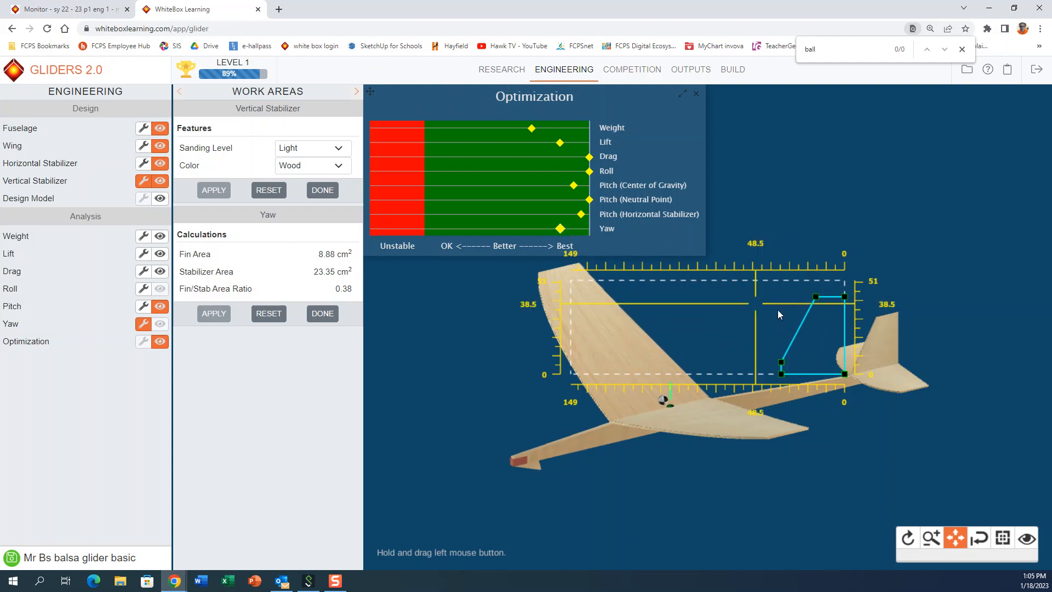
left_click_drag(816, 292, 817, 292)
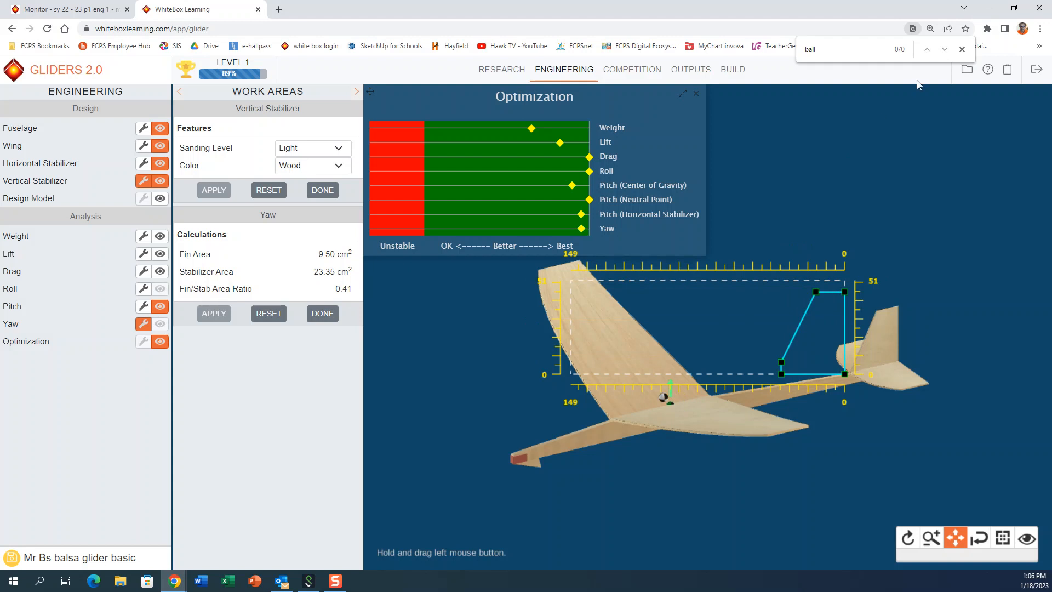
Step: Save the glider design with entry into the competition, and review its Design Specifications report in Outputs
left_click(965, 70)
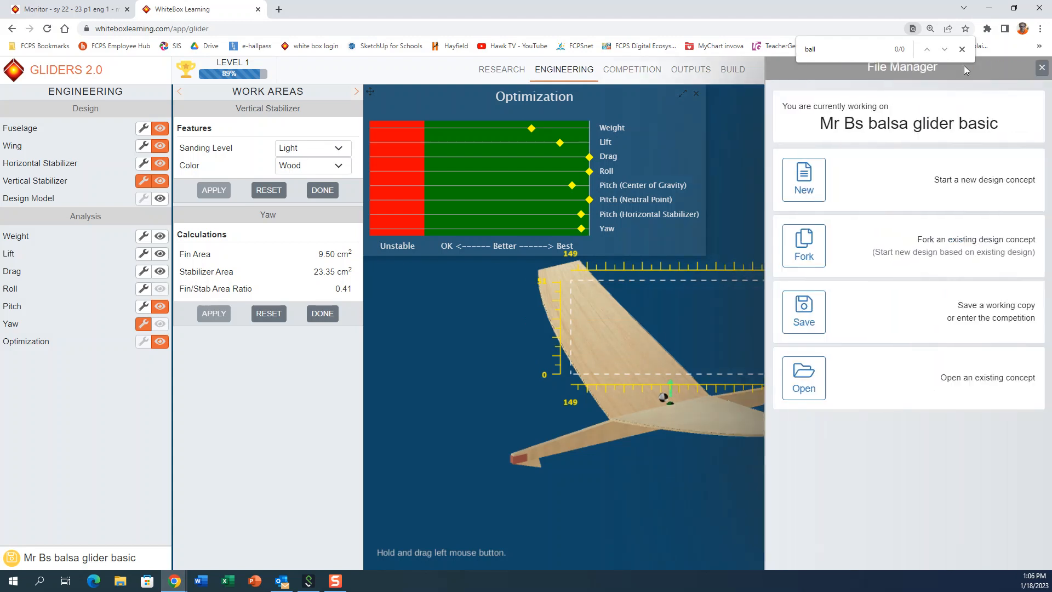
left_click(813, 303)
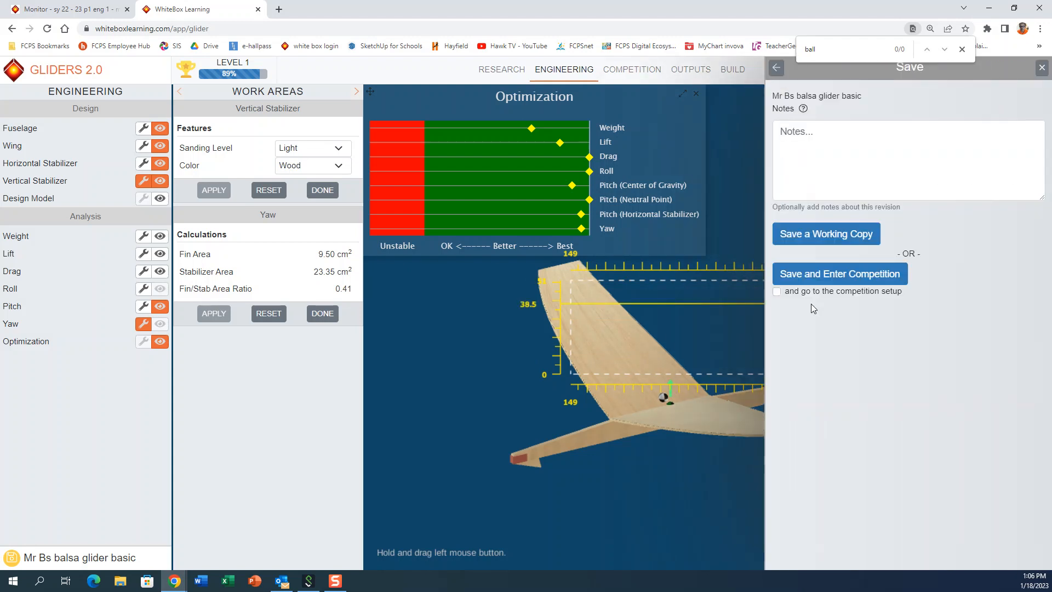
left_click(828, 275)
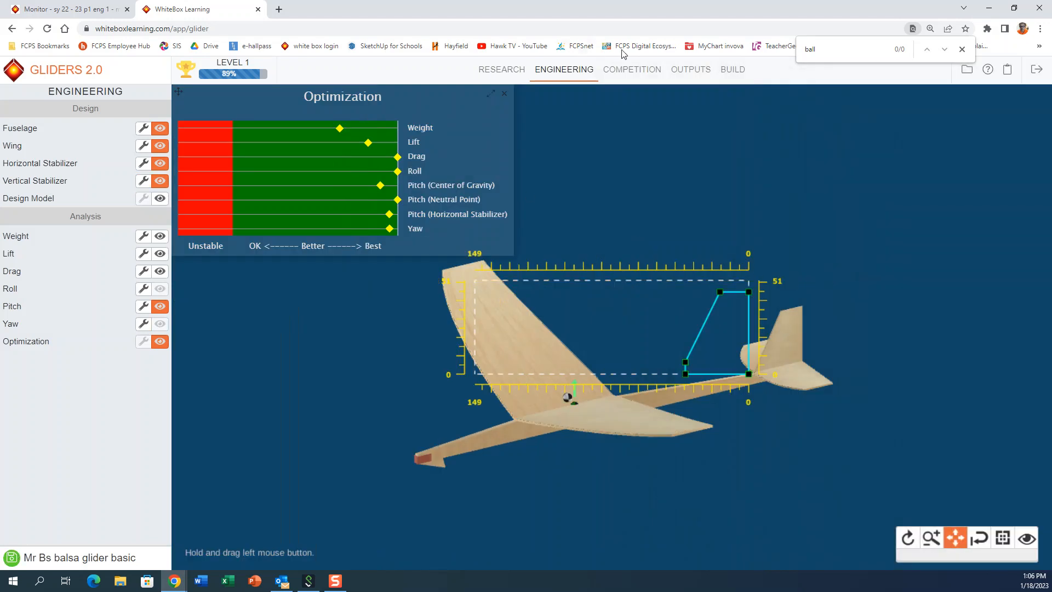
left_click(690, 74)
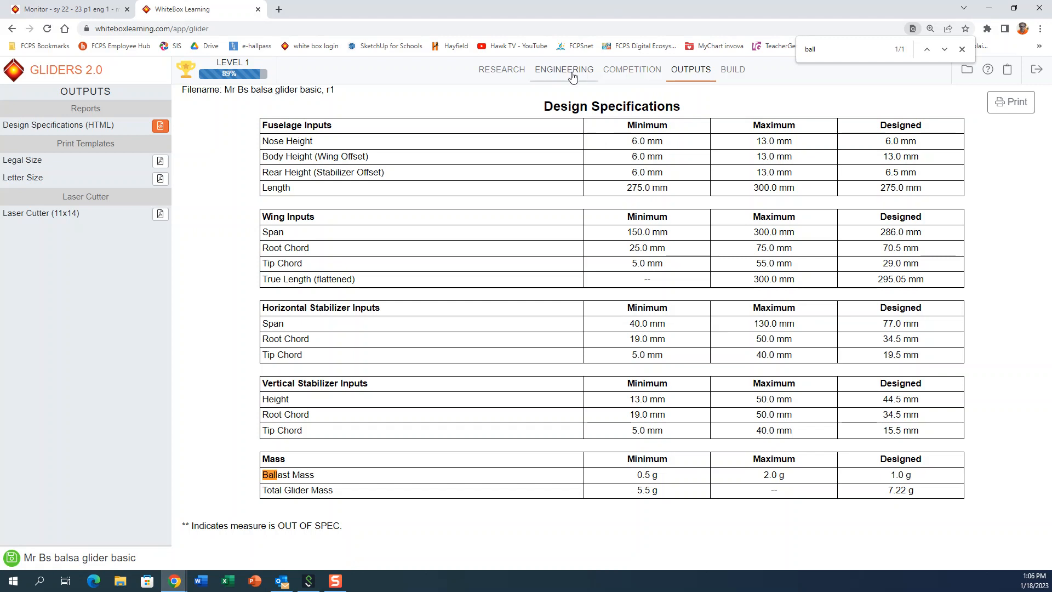
Step: Set the staged balsa glider design as both Contender 1 and Contender 2 in Competition, and run the flight simulation
left_click(619, 74)
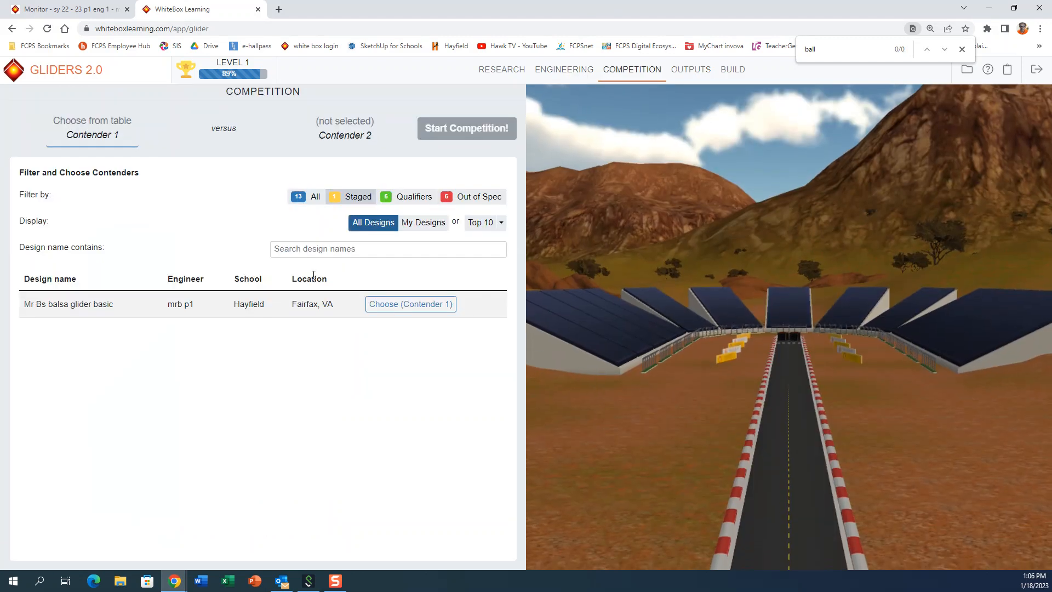
left_click(383, 304)
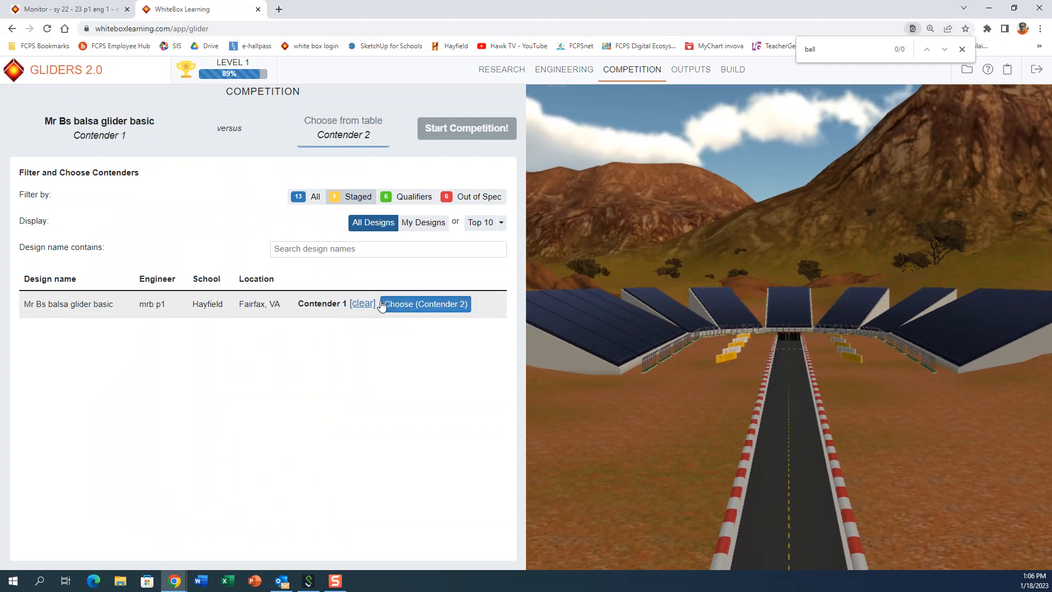
left_click(414, 304)
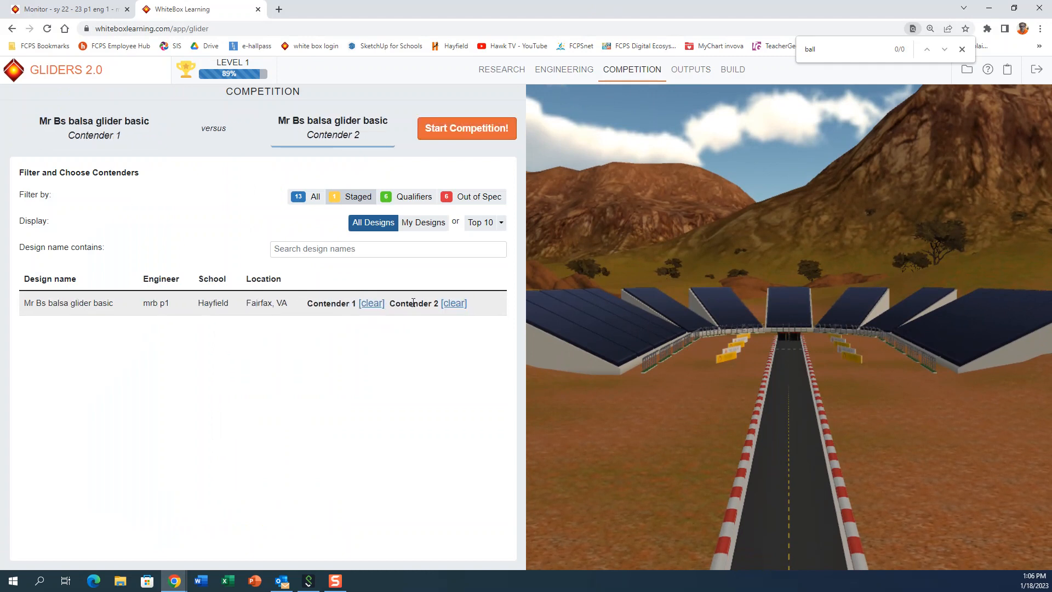
left_click(475, 133)
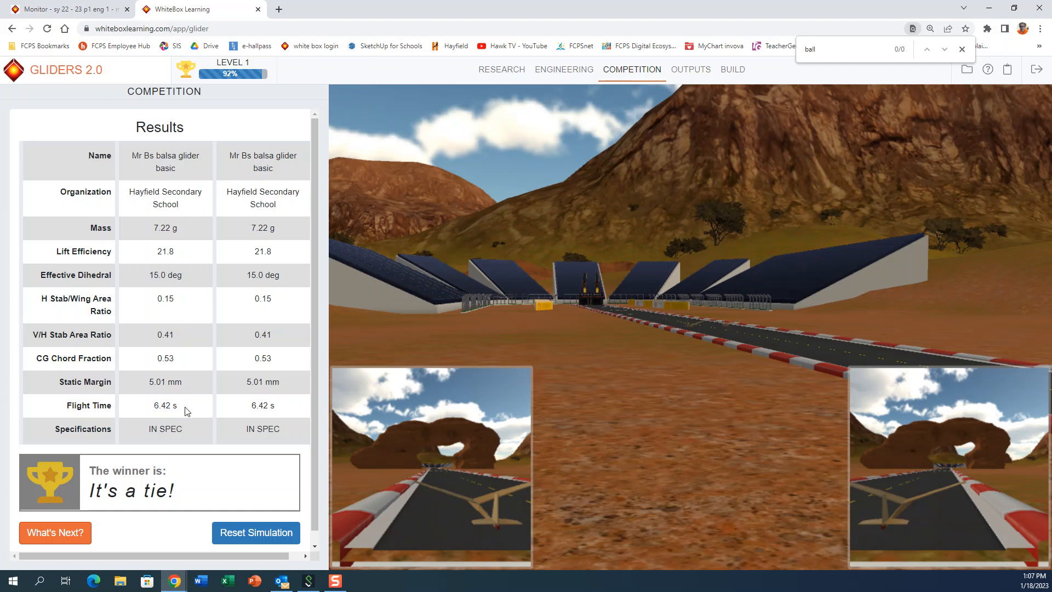
Step: Open the wing for editing in Engineering, and study Bernoulli's principle and the parts of an airfoil in the Lift article
left_click(571, 80)
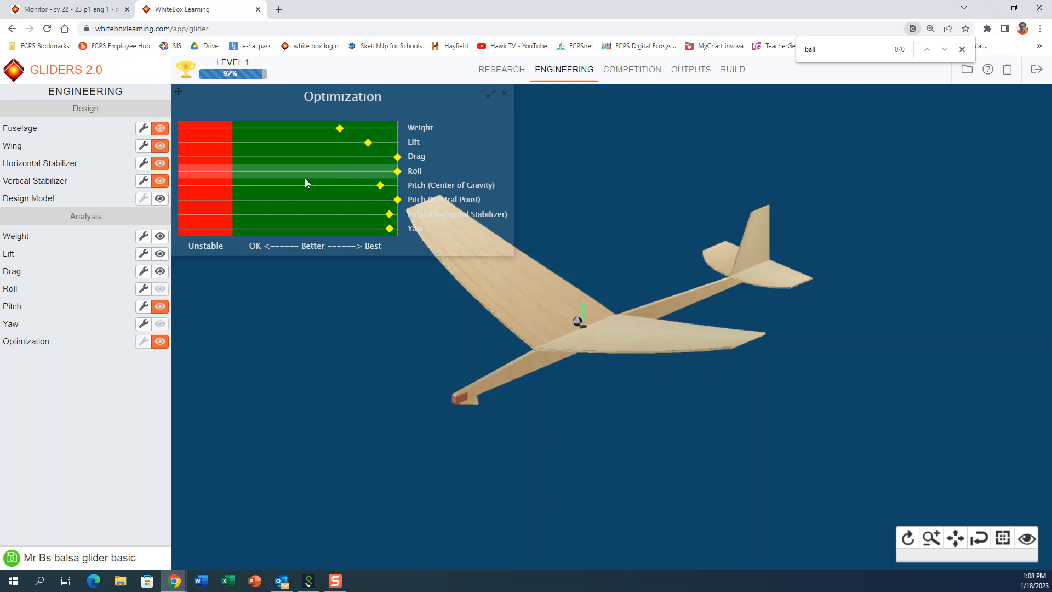
left_click(143, 147)
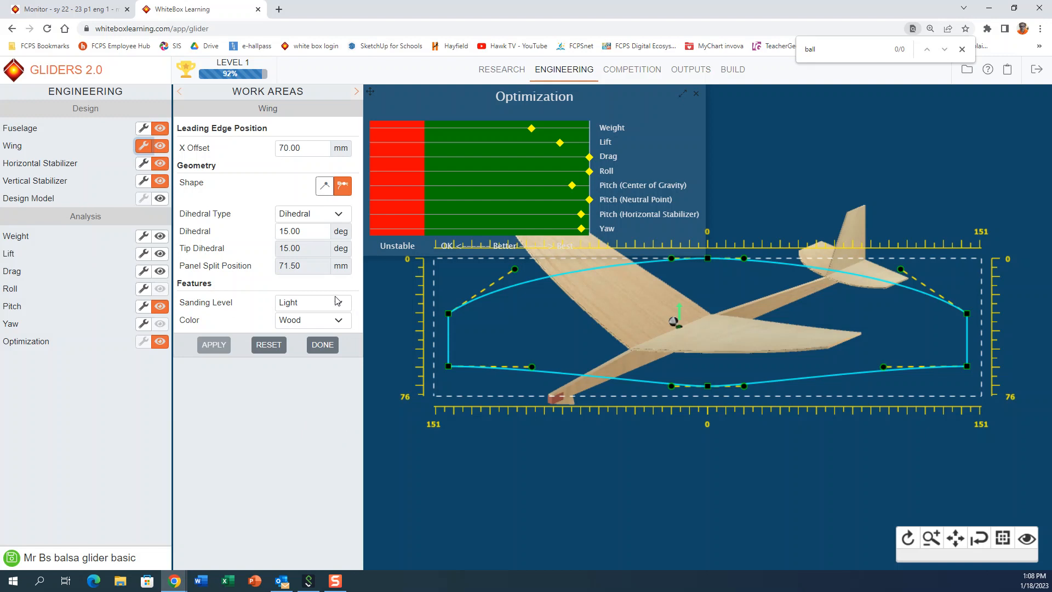
left_click(504, 78)
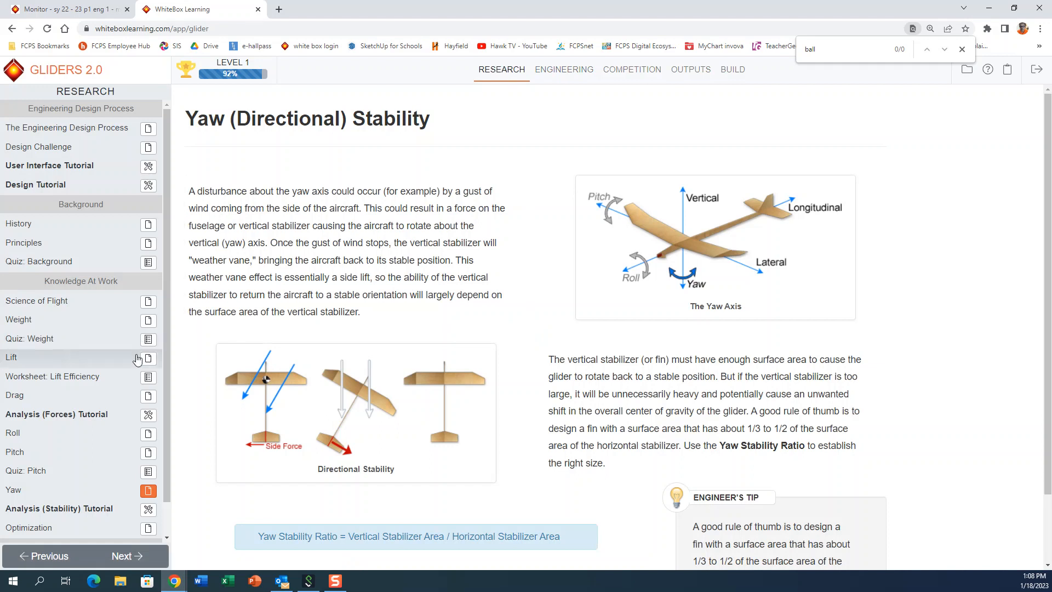
left_click(147, 359)
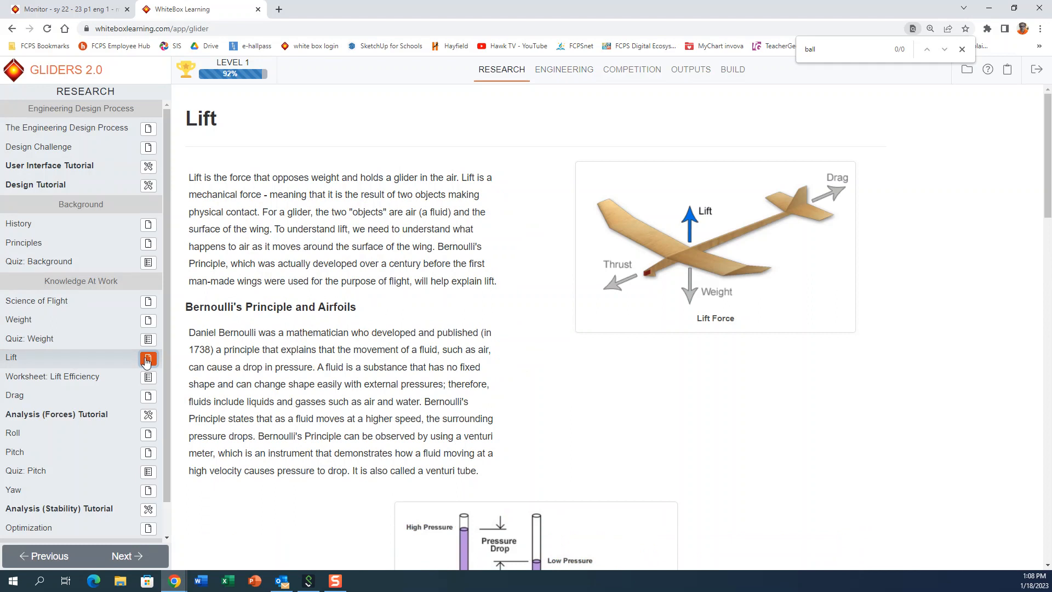
scroll(470, 470, "down", 8)
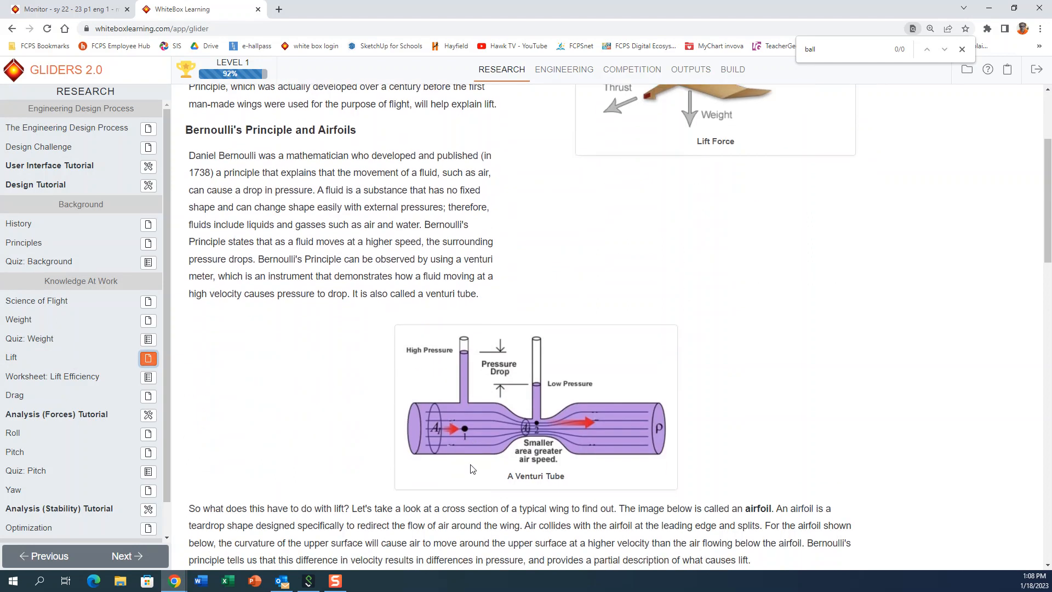
scroll(470, 470, "down", 6)
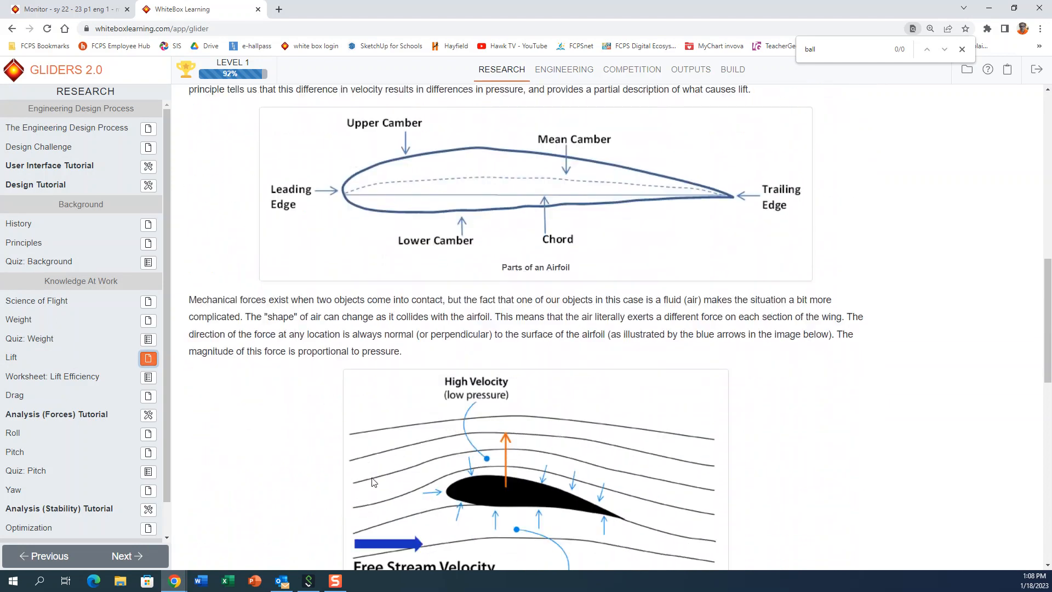
scroll(317, 242, "up", 2)
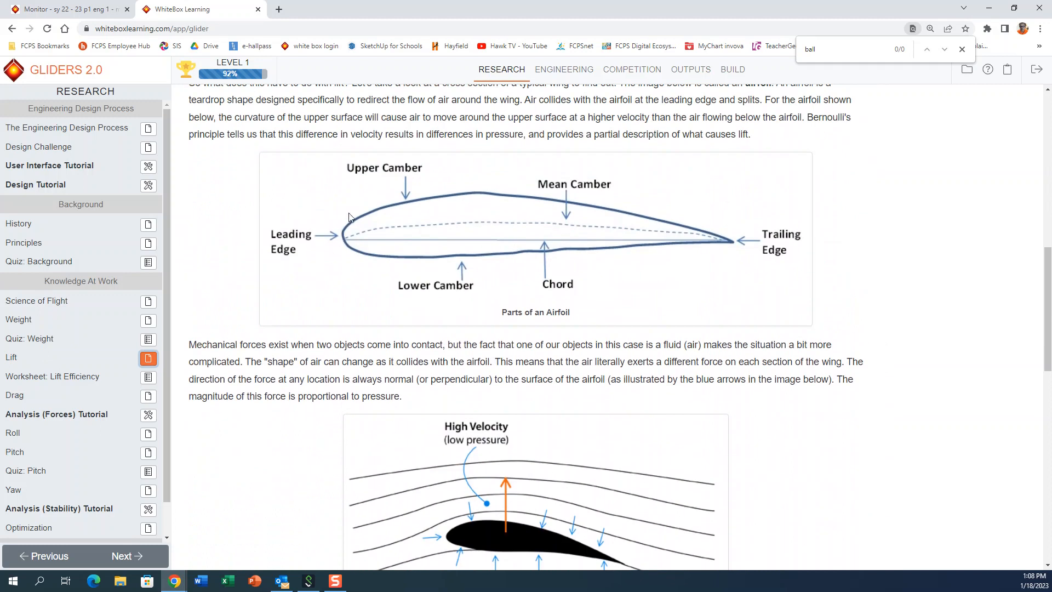
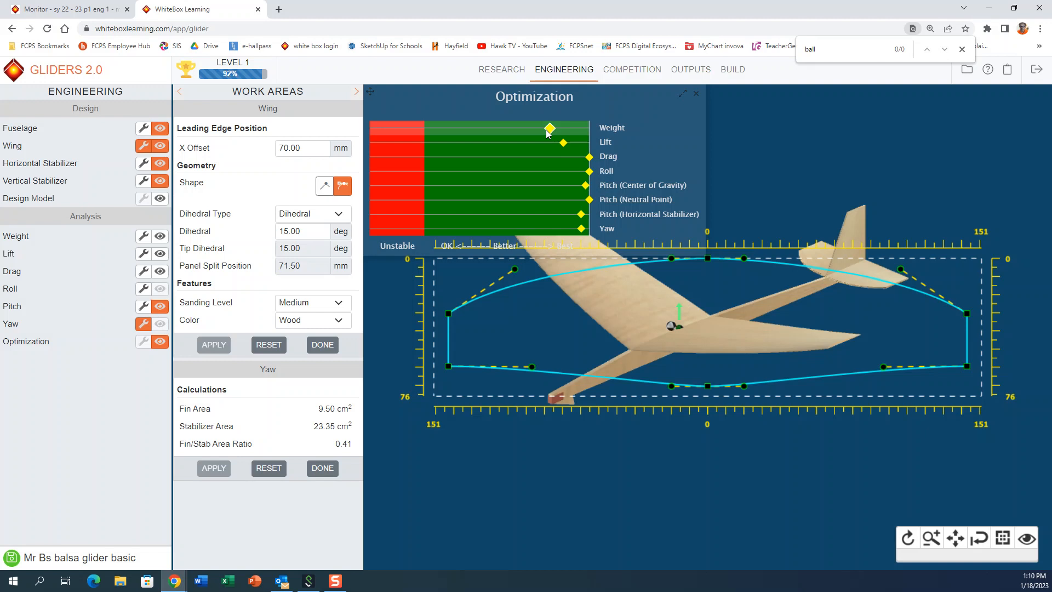
Step: Review the parts of an airfoil in the Lift article, and set the wing's sanding level to Heavy in Engineering
left_click(489, 77)
scroll(469, 378, "down", 10)
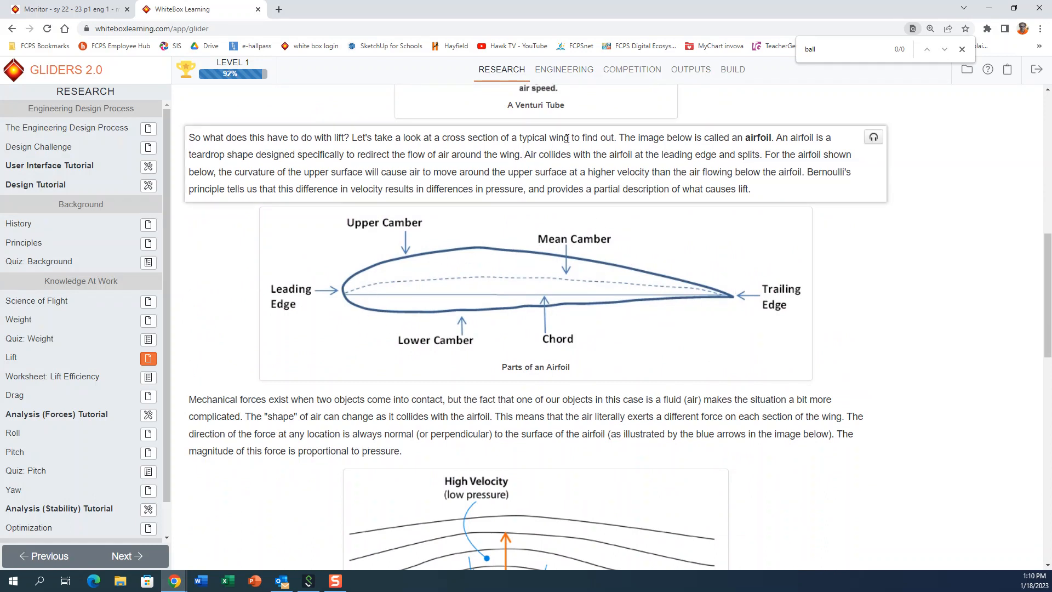
left_click(562, 71)
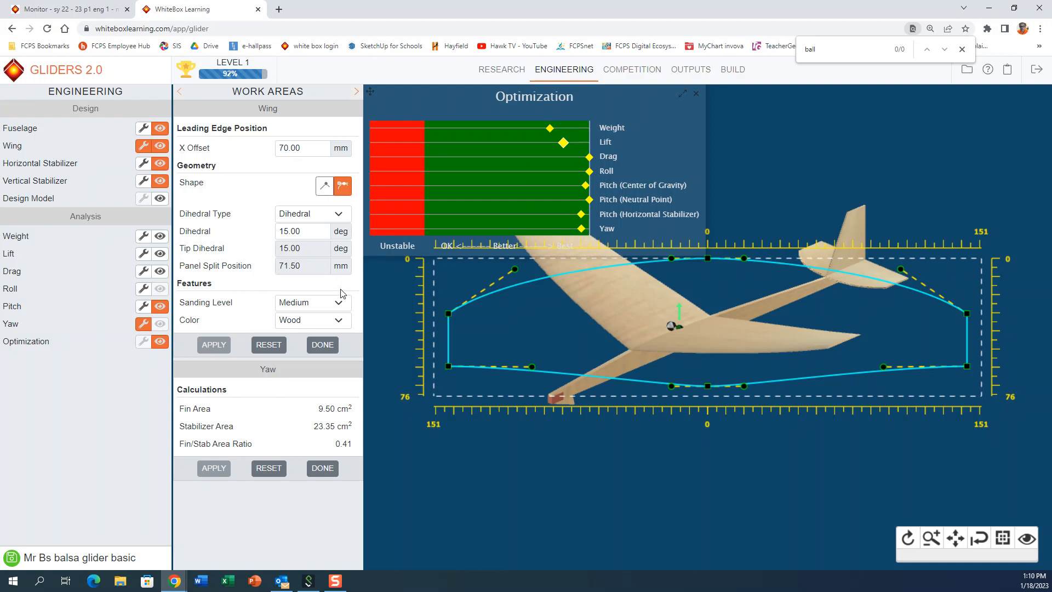
left_click(340, 305)
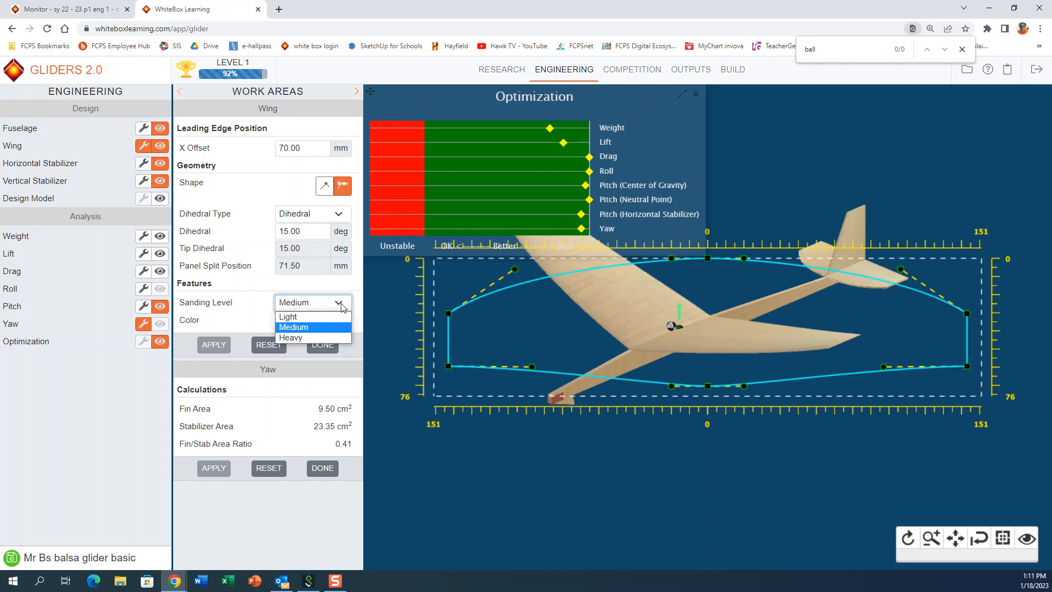
left_click(293, 338)
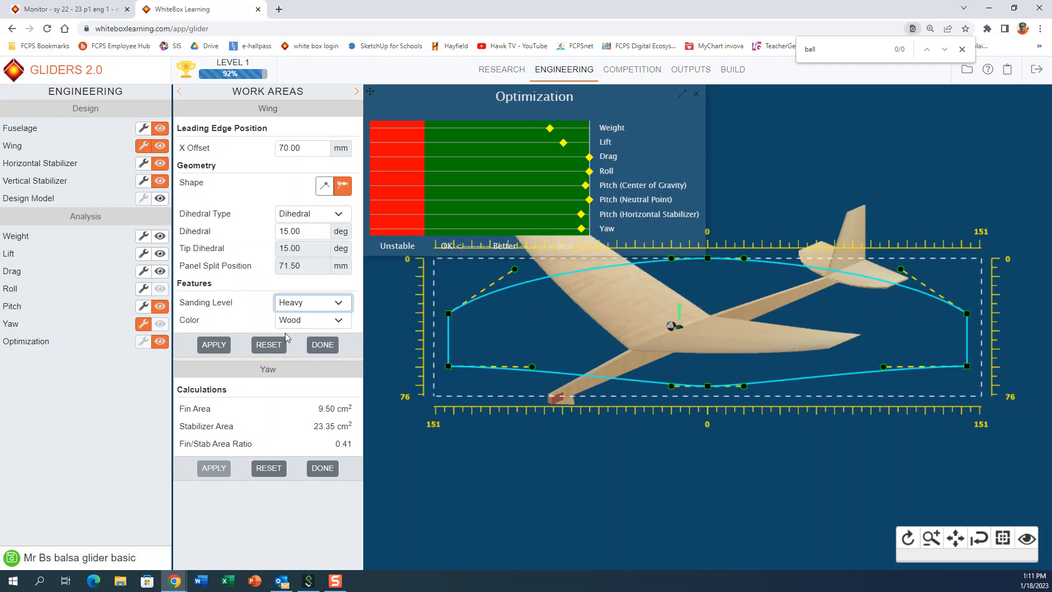
left_click(222, 348)
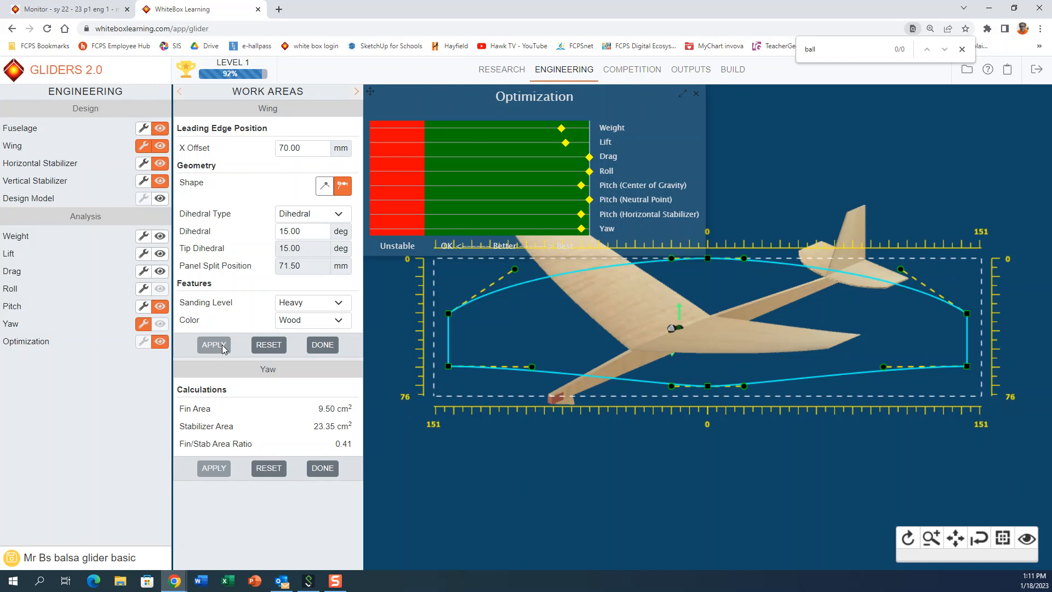
left_click(213, 345)
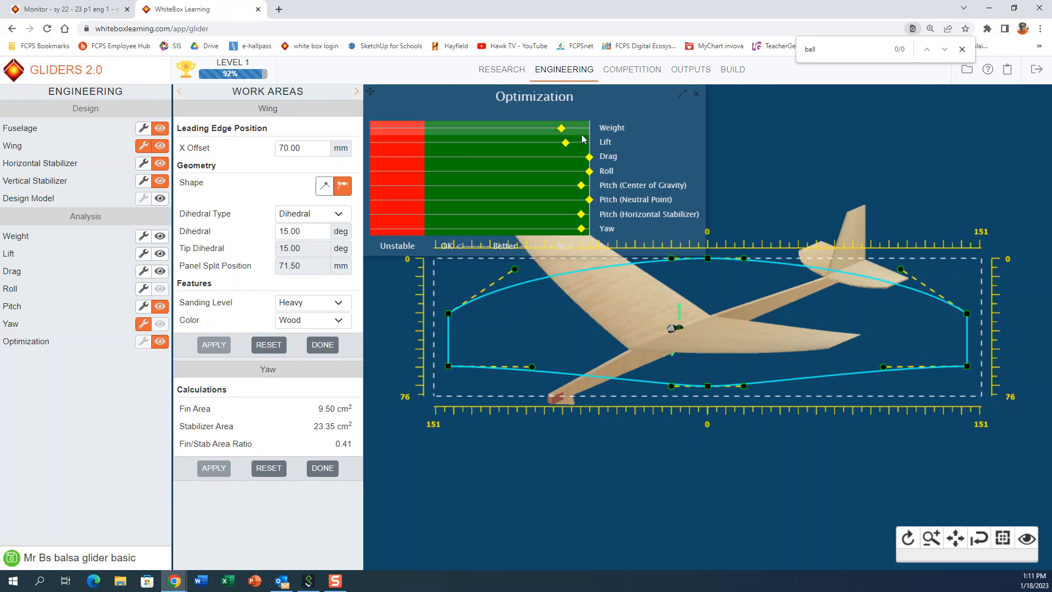
Step: Save the glider design and enter it into the competition
left_click(967, 70)
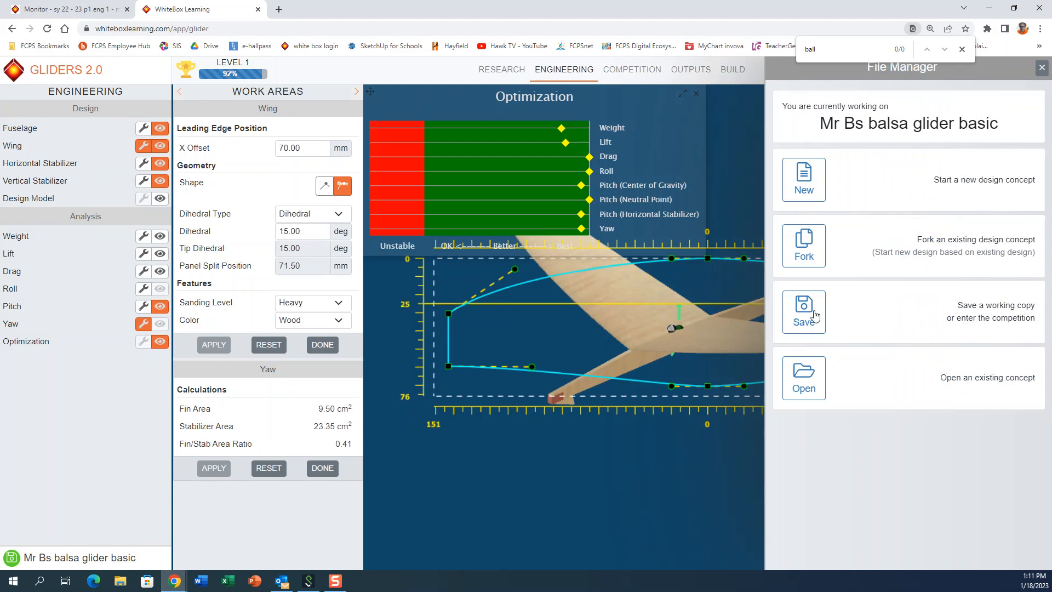
left_click(805, 311)
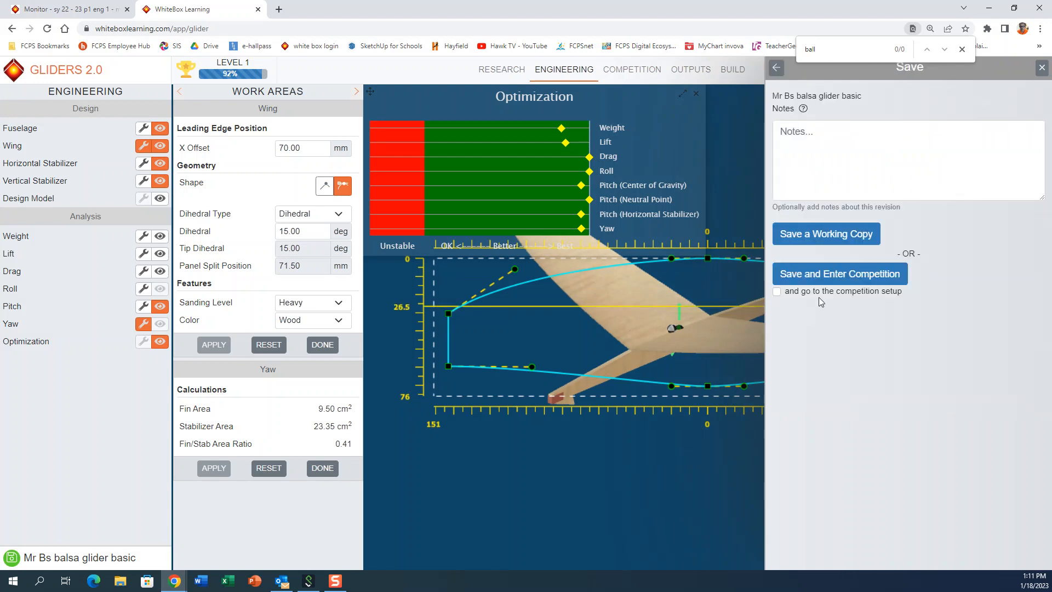
left_click(844, 277)
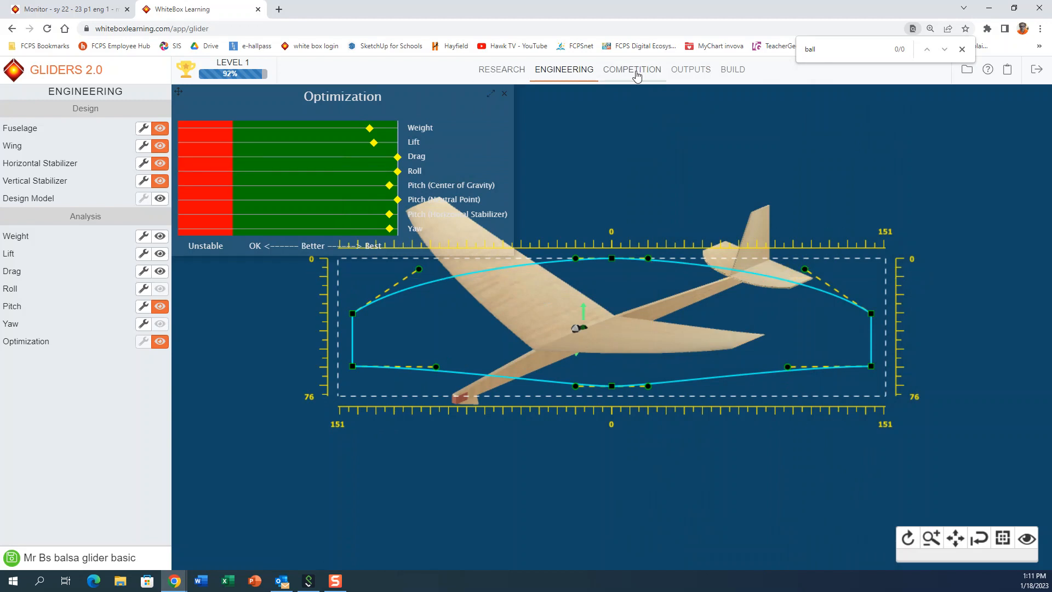
Step: Reset the competition simulation, set the staged balsa glider design as both contenders, and run the flight
left_click(632, 72)
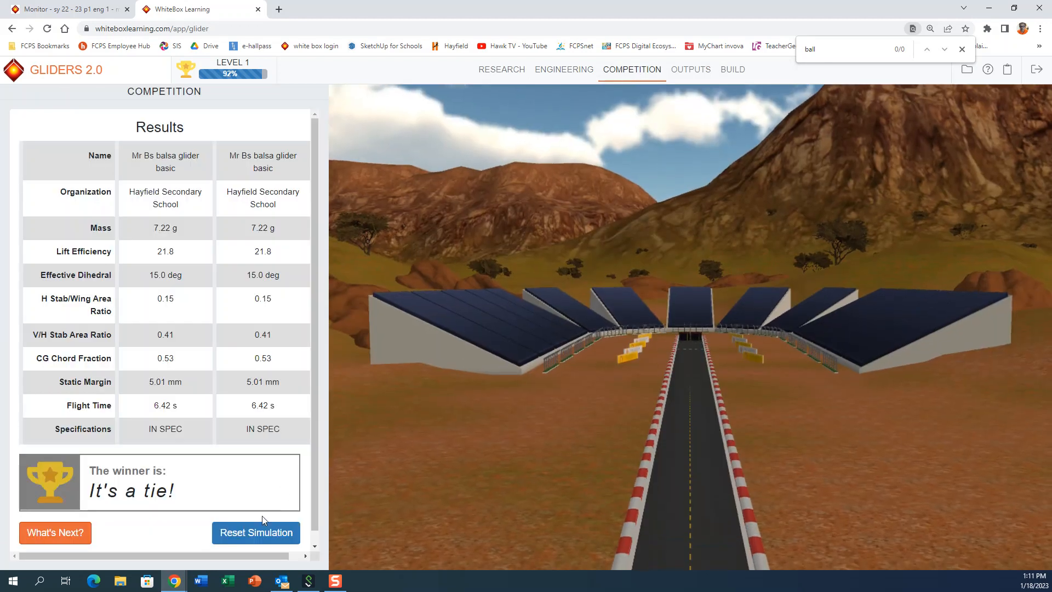
left_click(277, 532)
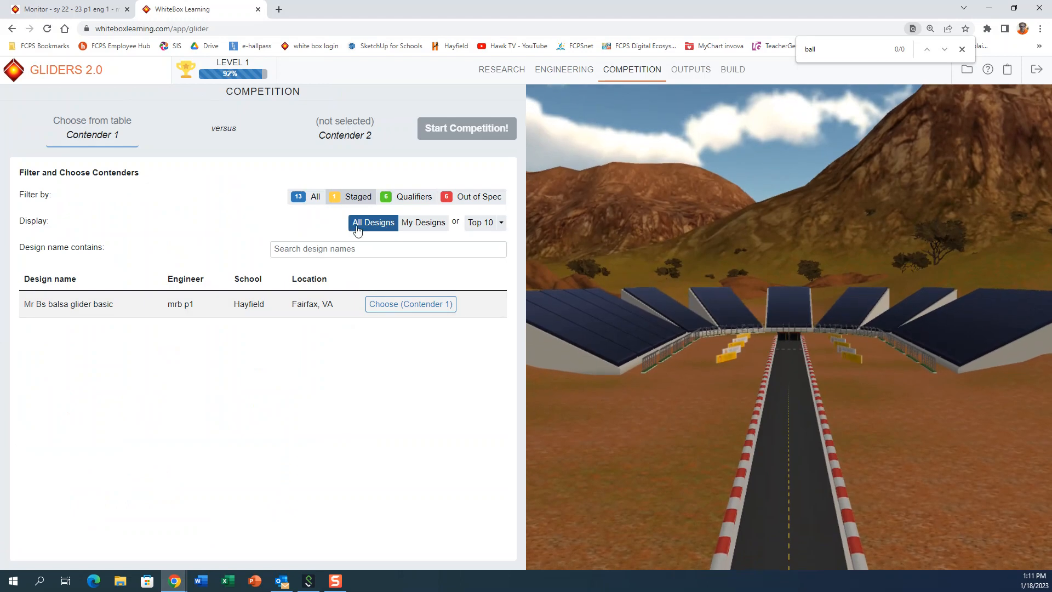
left_click(393, 308)
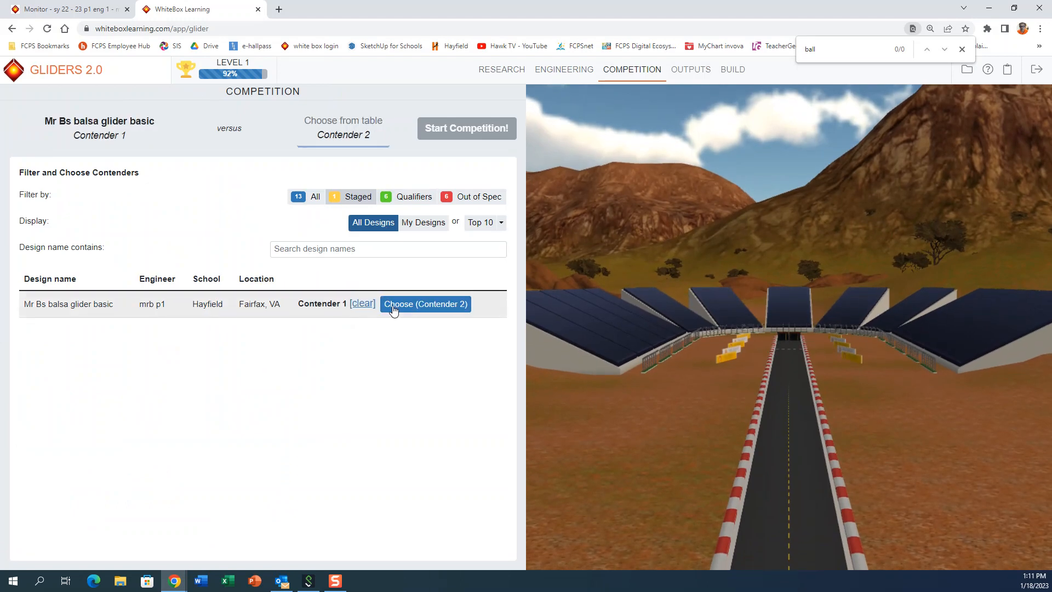
left_click(393, 309)
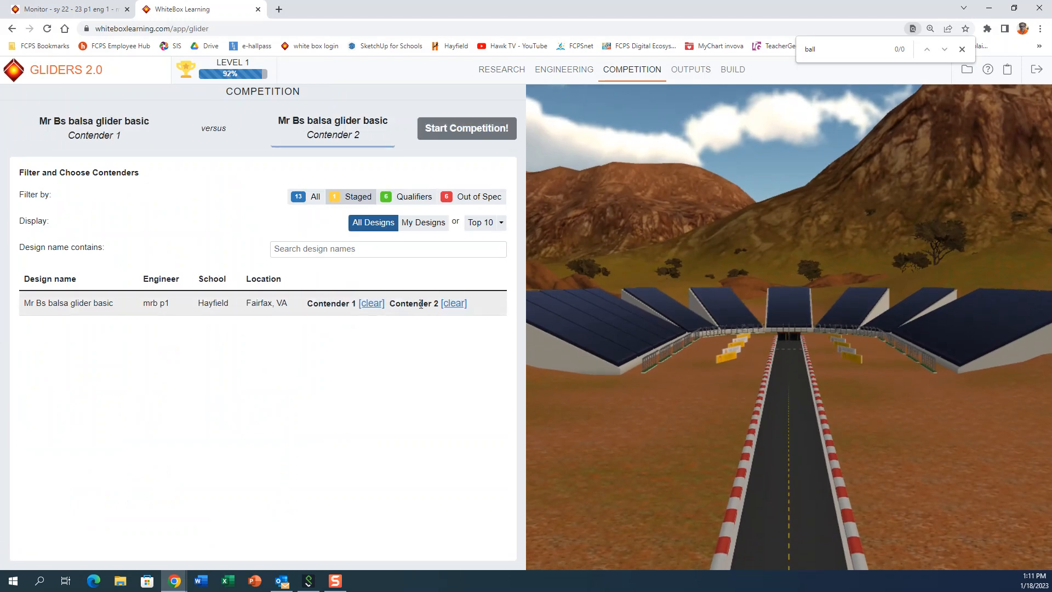
left_click(494, 131)
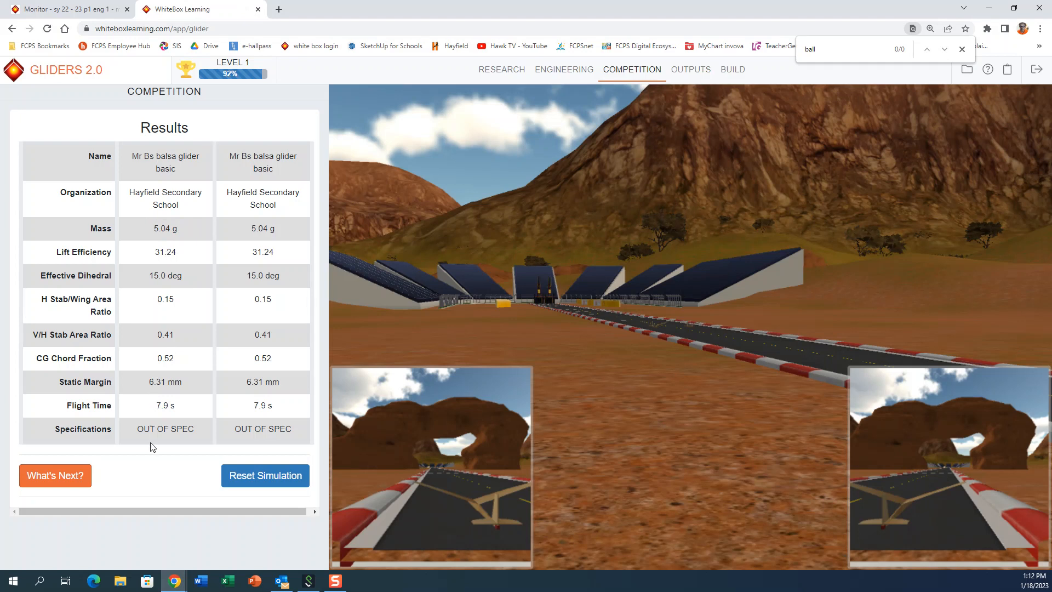
Step: Examine the Design Specifications report in Outputs for any measure that is out of spec
left_click(692, 71)
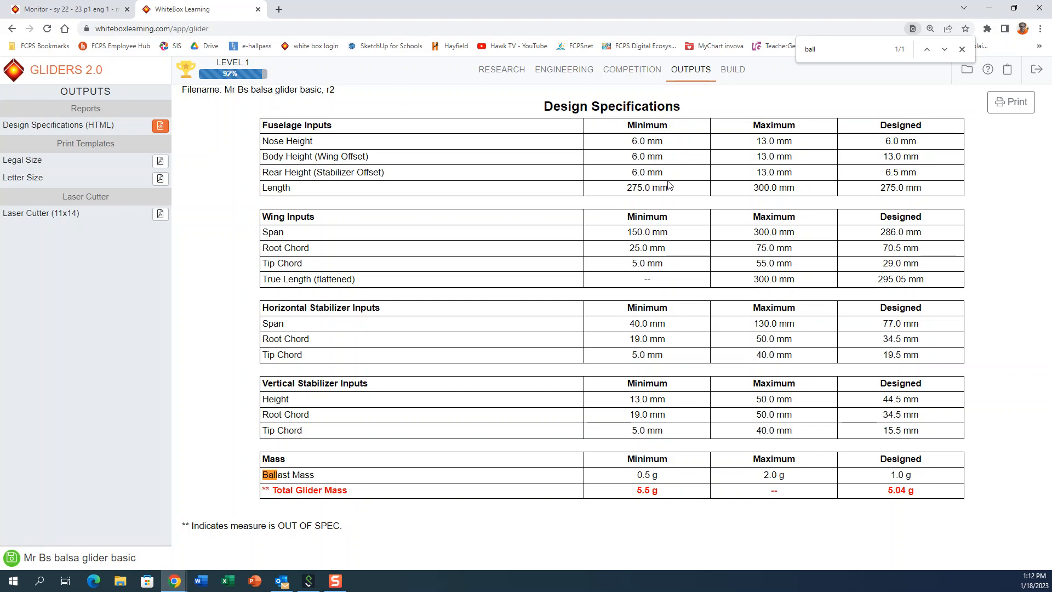
left_click(572, 73)
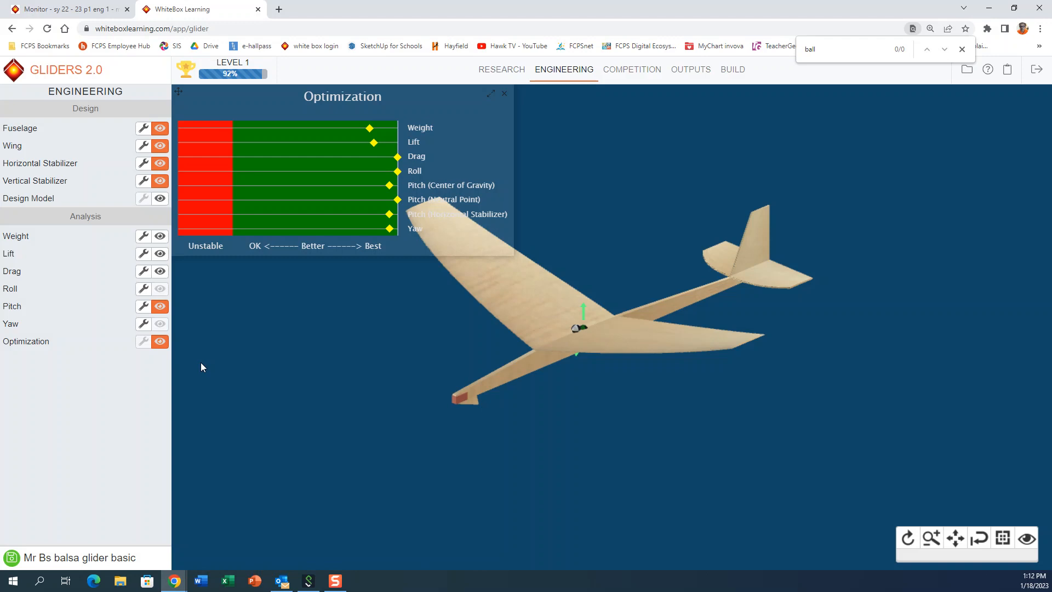
left_click(690, 71)
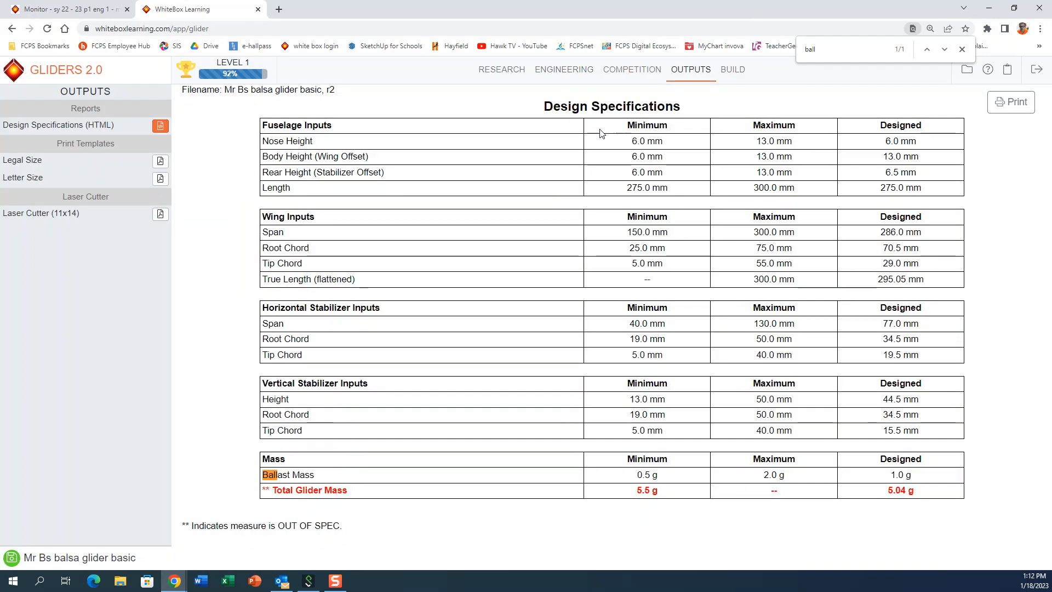
Step: Move the wing's rear tip corner outward and back to a span of about 293 mm and a tip chord of about 37 mm
left_click(551, 75)
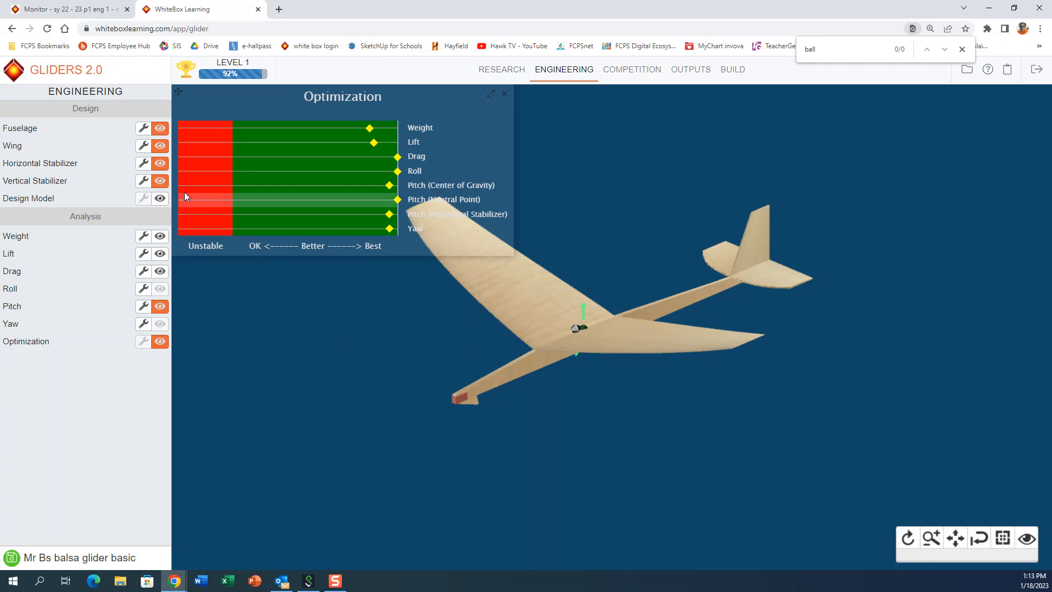
left_click(143, 146)
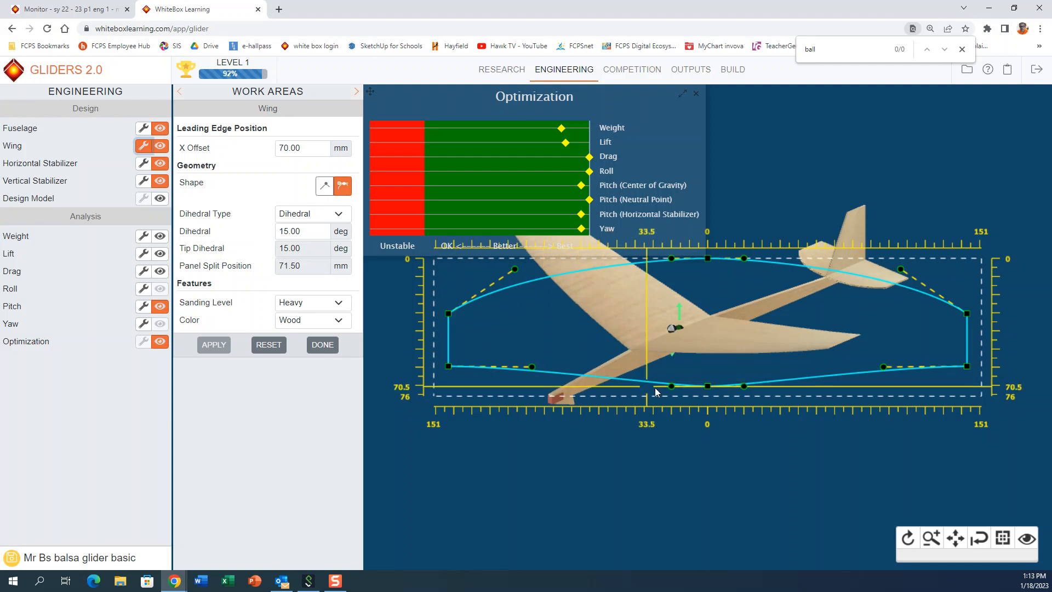
left_click_drag(448, 366, 443, 380)
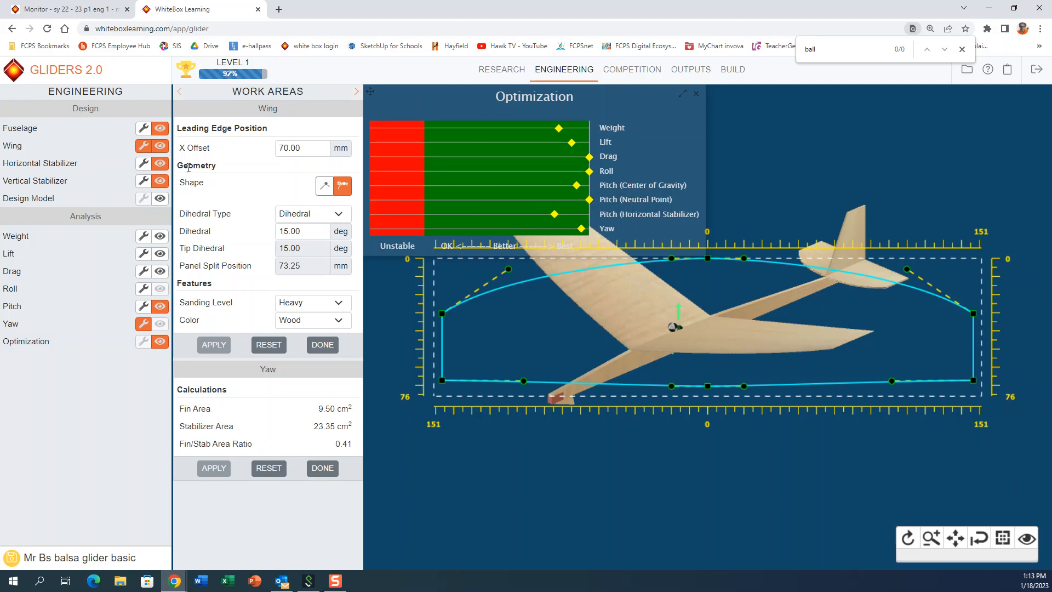
Step: Enlarge the horizontal stabilizer to a span of about 82 mm, a root chord of 35.5 mm and a tip chord of 20.5 mm
left_click(143, 163)
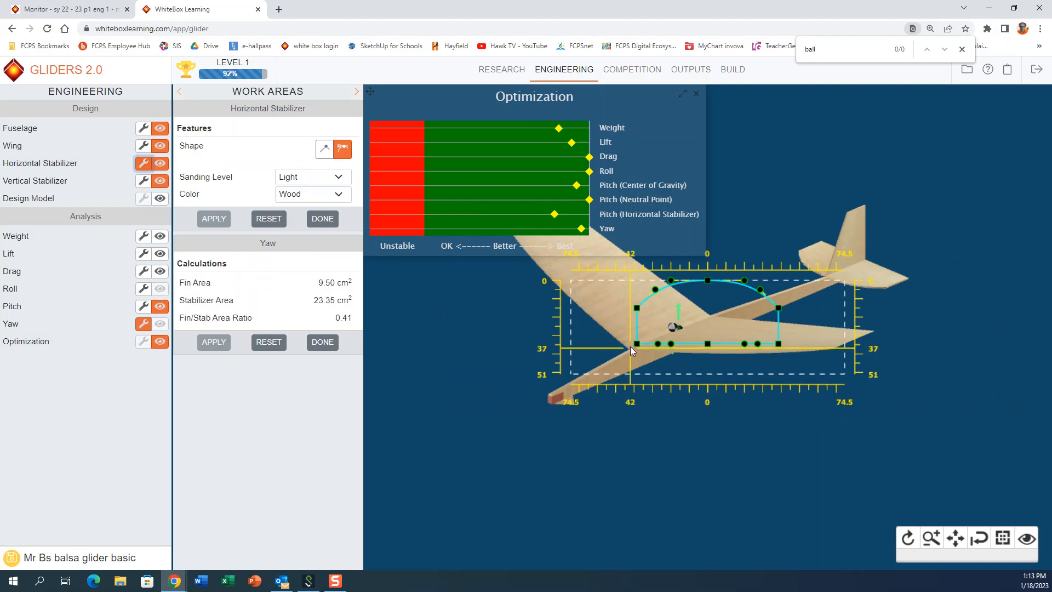
left_click_drag(635, 344, 633, 347)
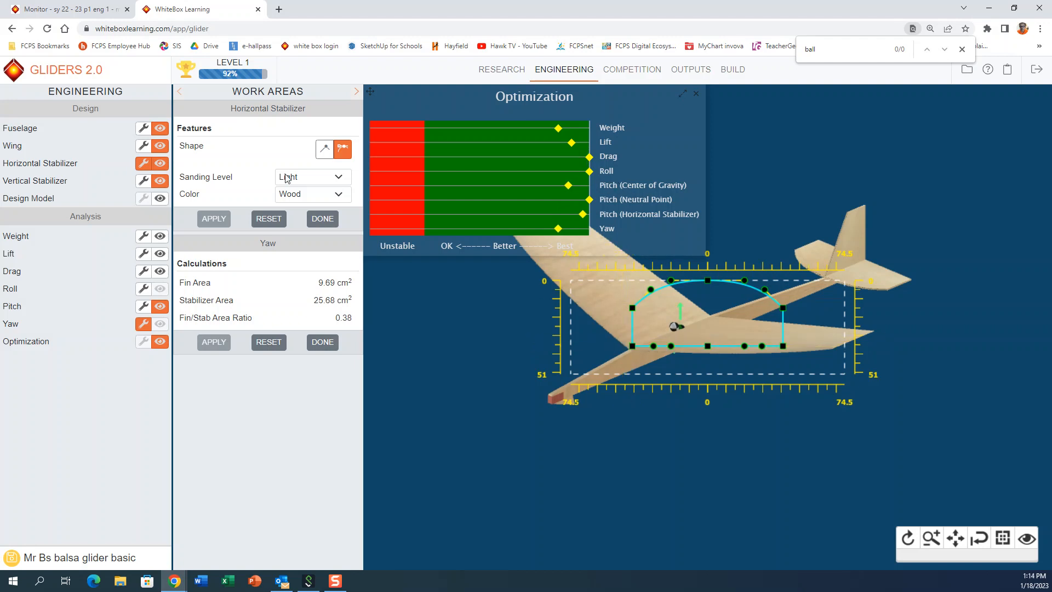
Step: Try moving the wing's leading edge to an X offset of 65 mm
left_click(145, 147)
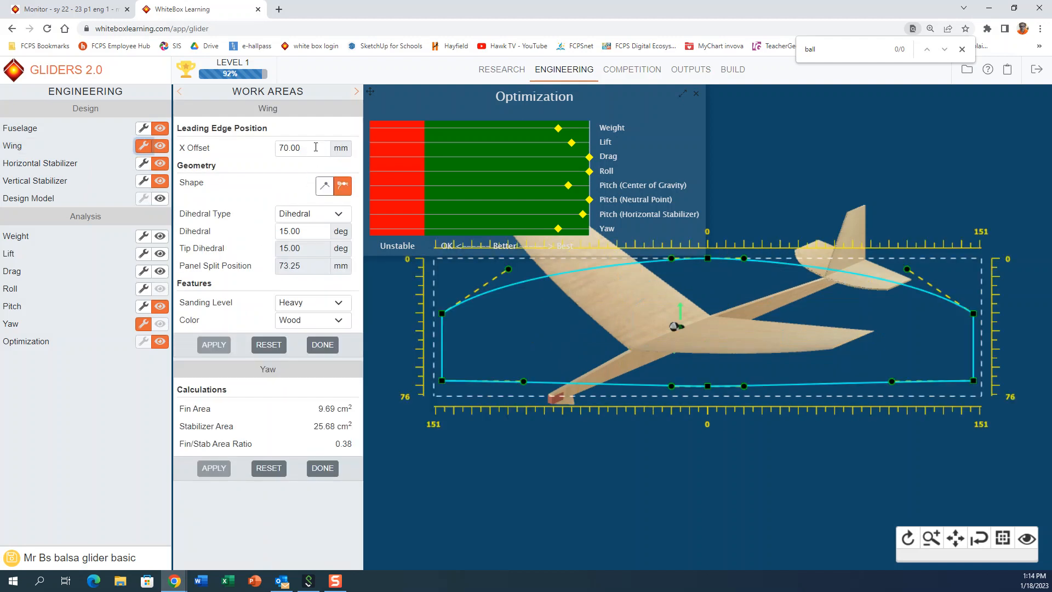
left_click(316, 147)
type("65")
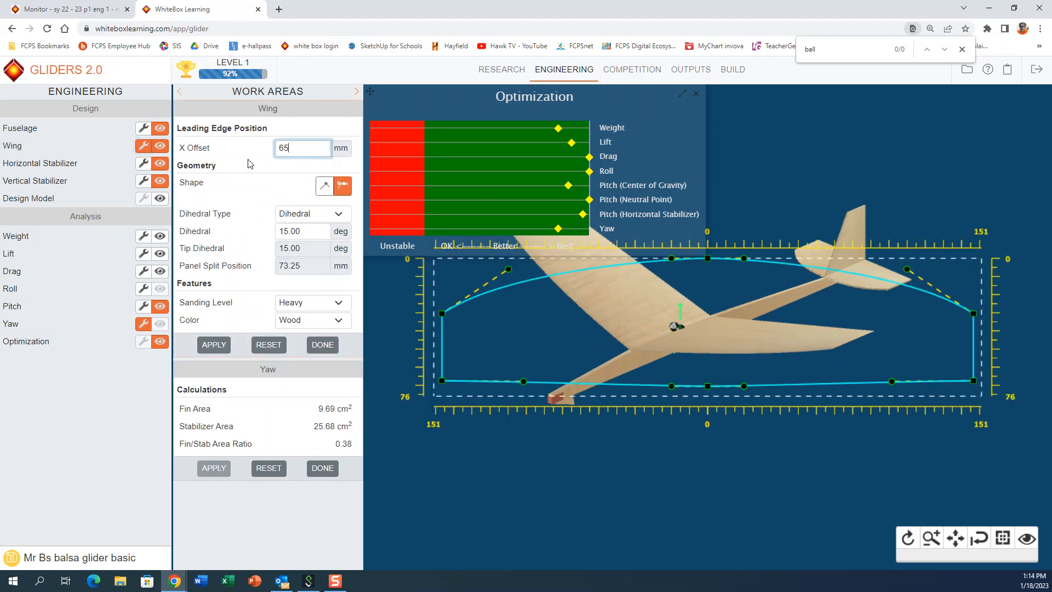
left_click(203, 344)
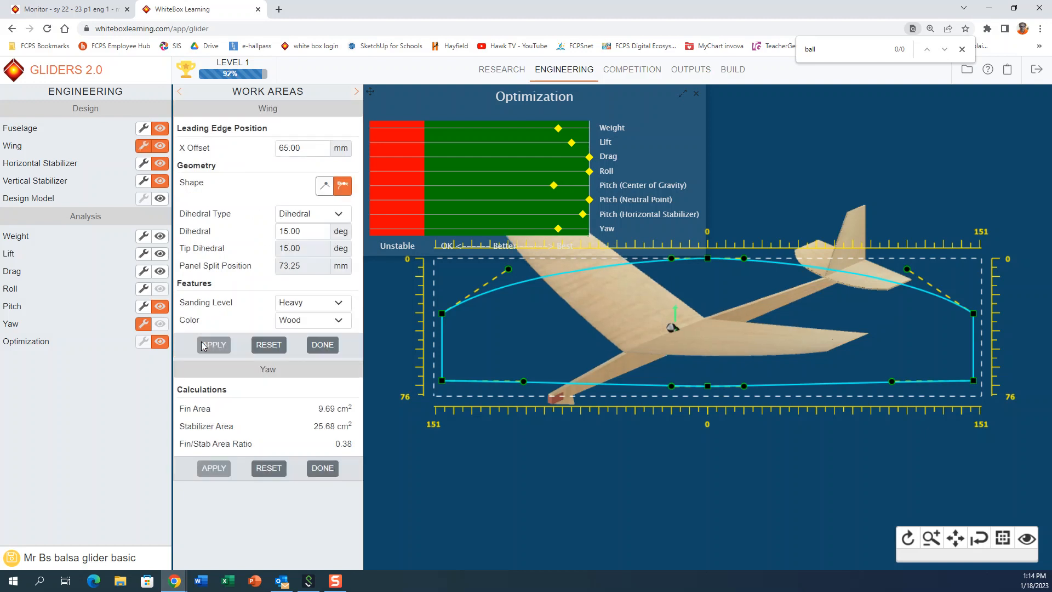
Step: Set the X offset of the wing's leading edge to 75 mm and apply it
left_click(250, 153)
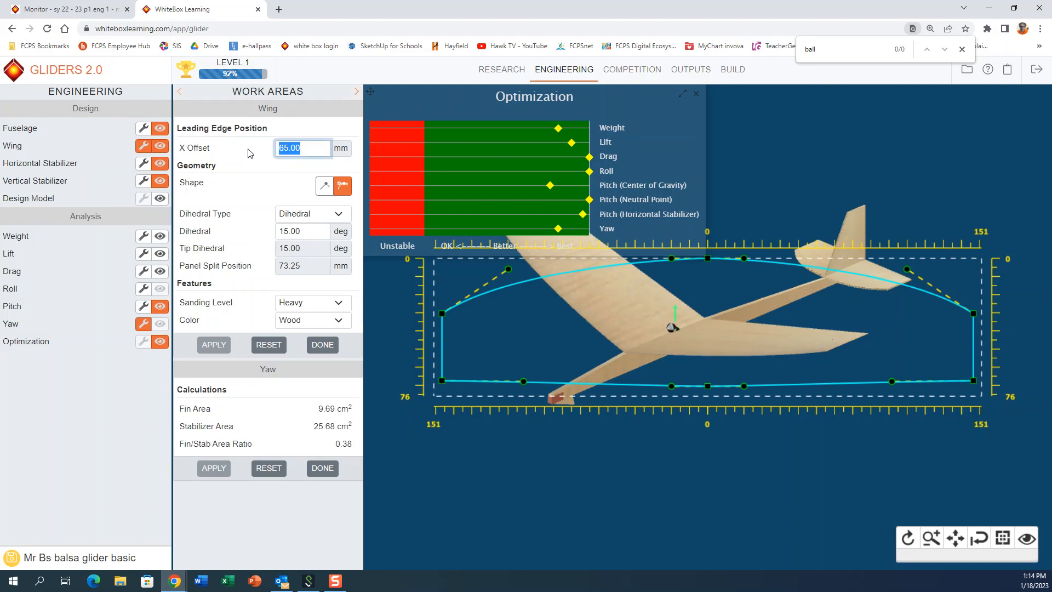
type("75")
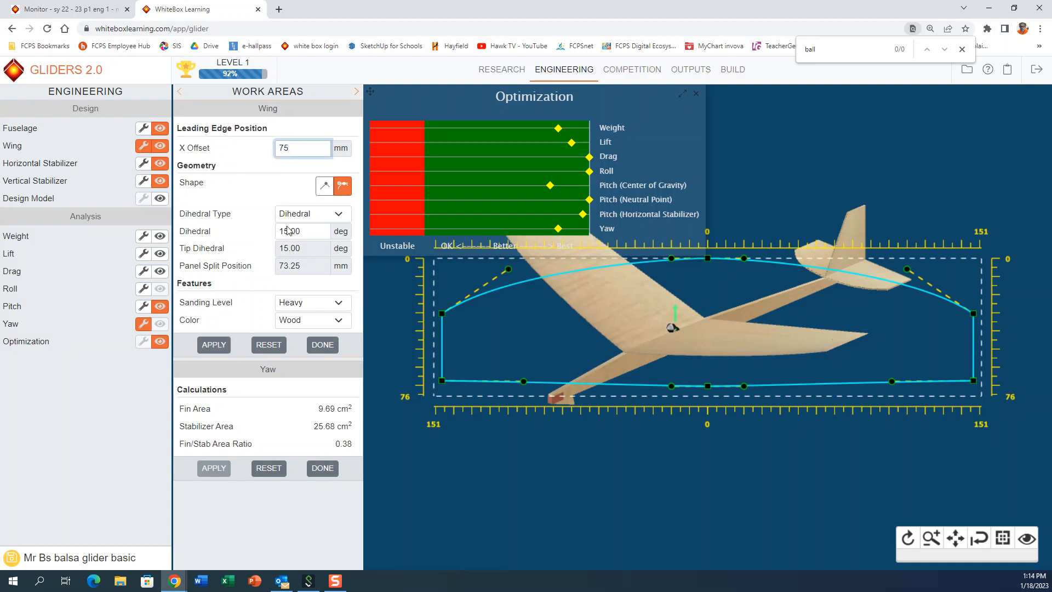
left_click(208, 344)
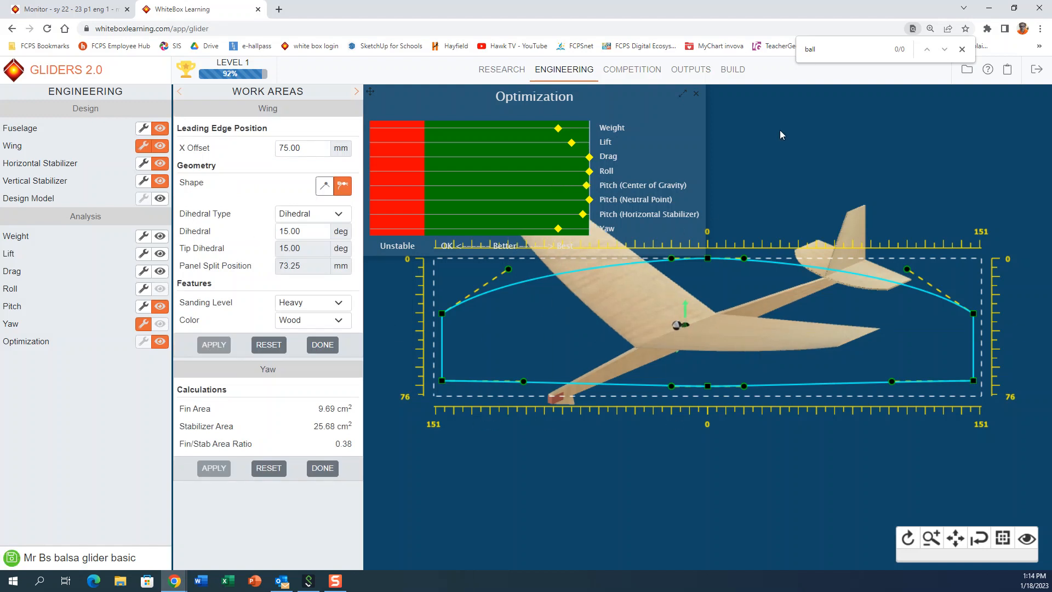
Step: Check the Design Specifications report, and move the wing's rear tip corner inward to a span of about 285 mm and a tip chord of 36.5 mm
left_click(696, 75)
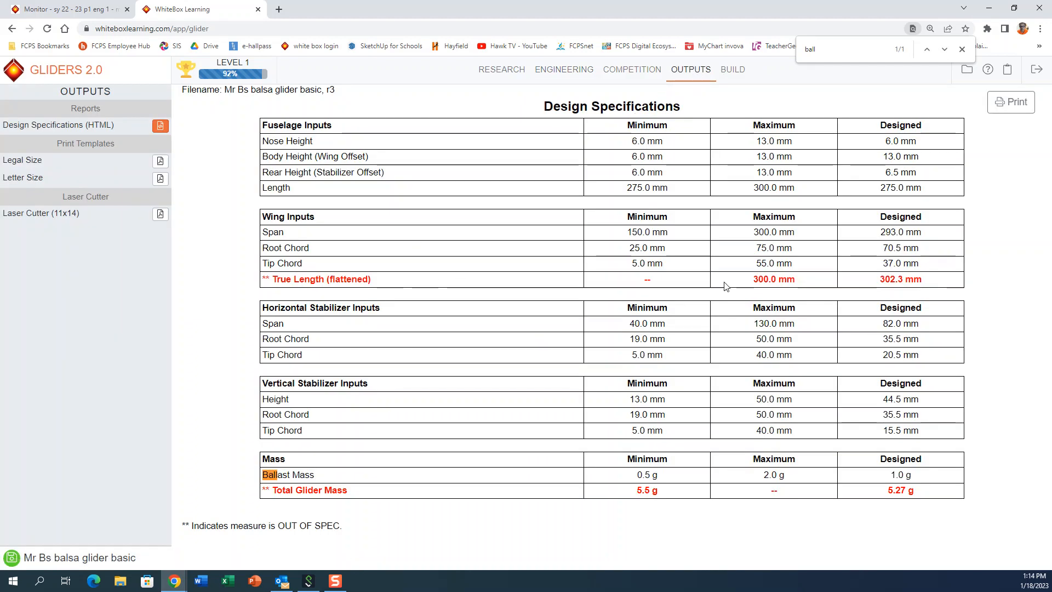
left_click(564, 69)
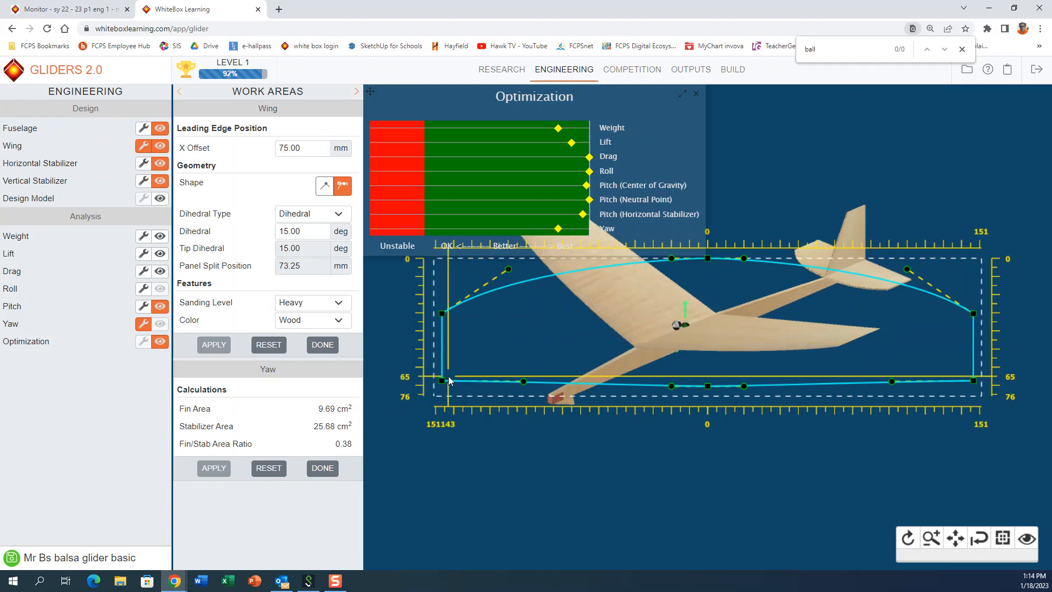
left_click_drag(442, 382, 449, 382)
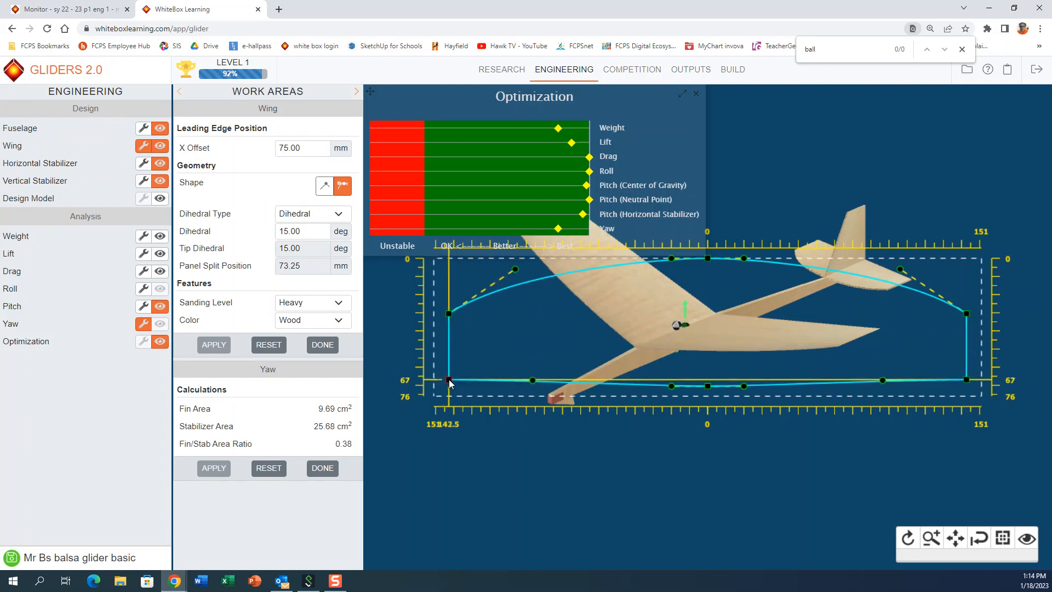
Step: Check the Design Specifications report, and set the fuselage's front ballast to 1.5 g and apply it
left_click(682, 72)
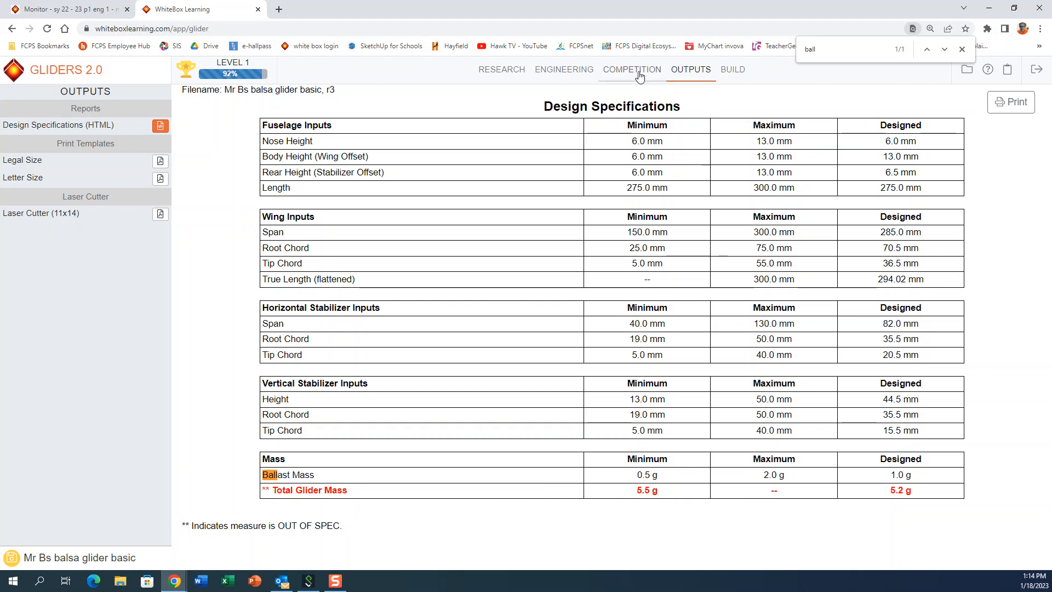
left_click(564, 71)
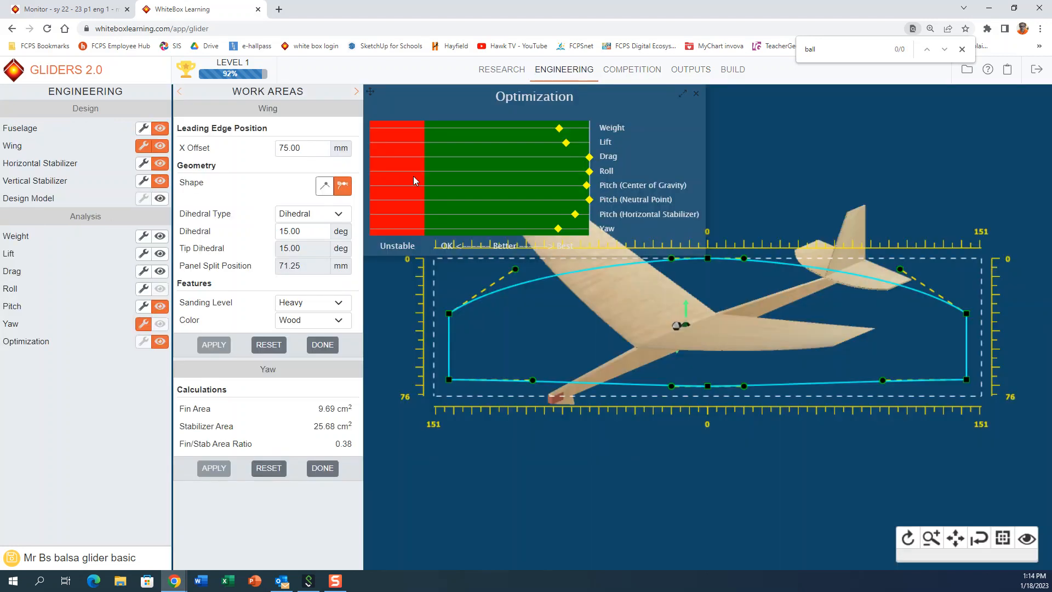
left_click(143, 128)
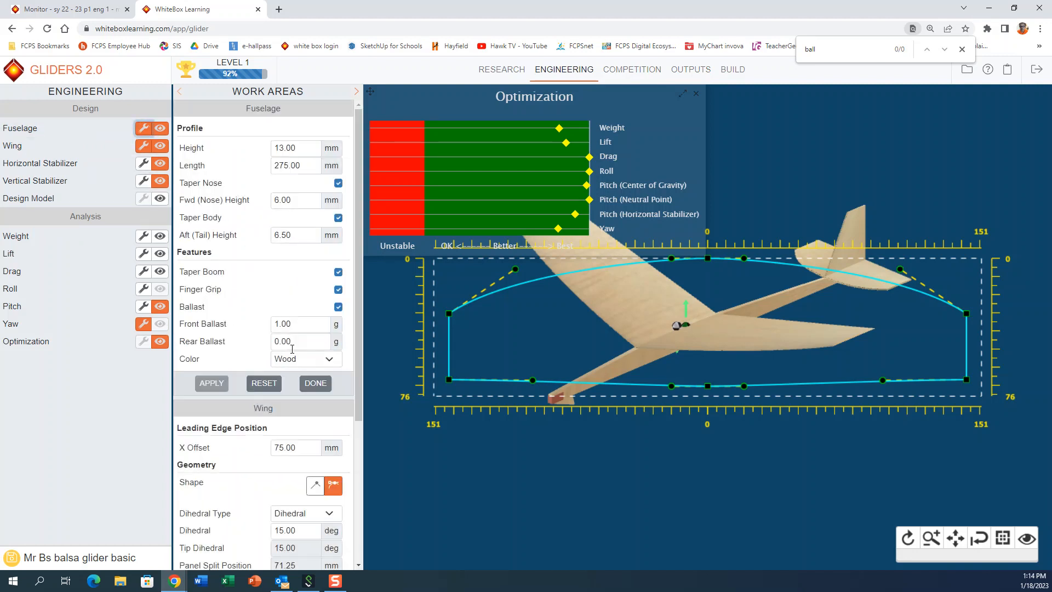
left_click(302, 323)
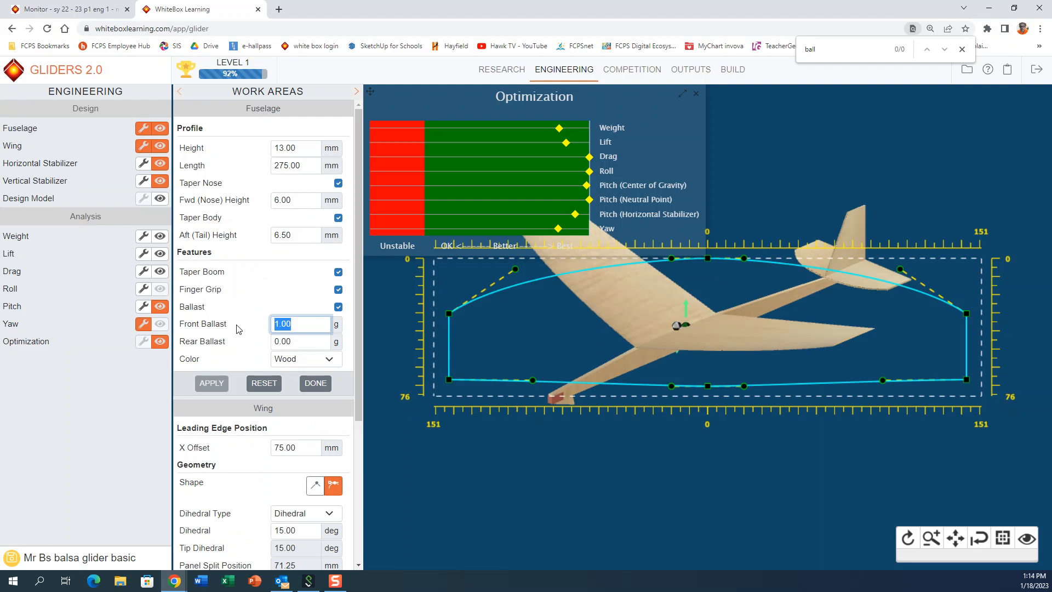
type("1.")
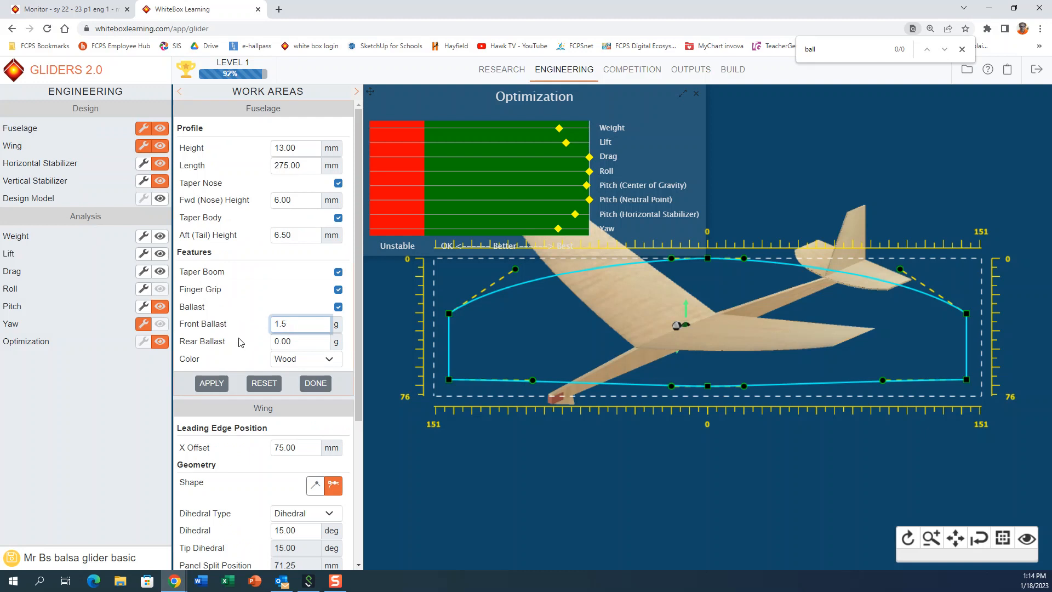
left_click(211, 389)
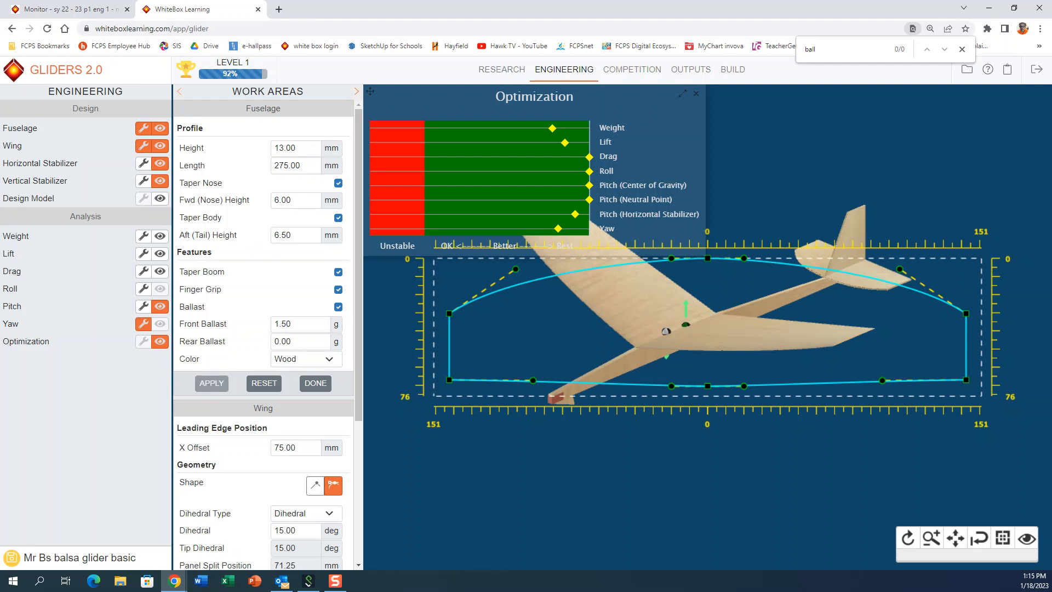
Step: Recheck the Design Specifications report and save the current glider design
left_click(700, 75)
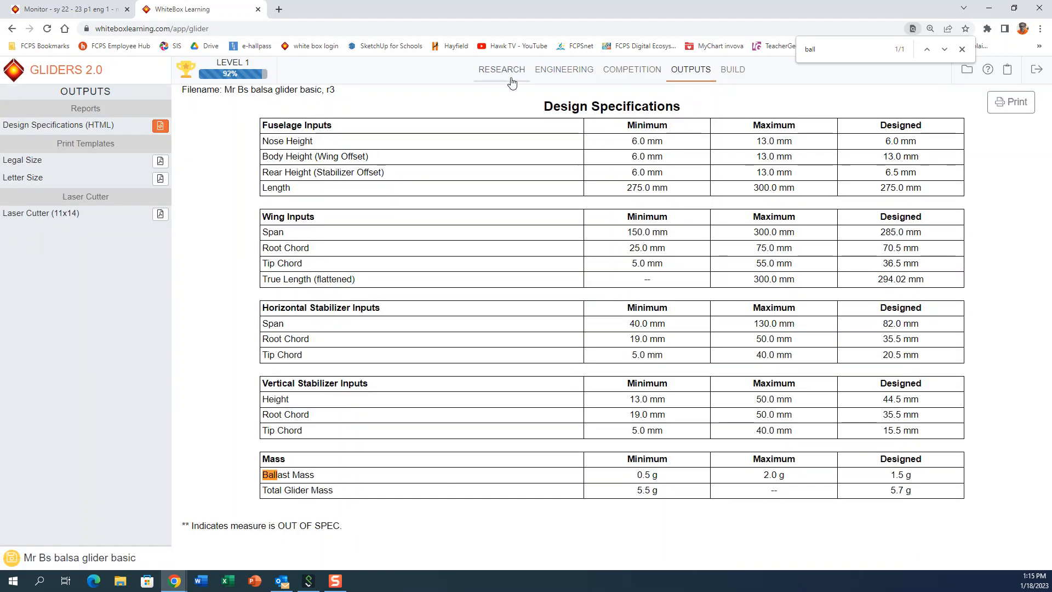
left_click(550, 74)
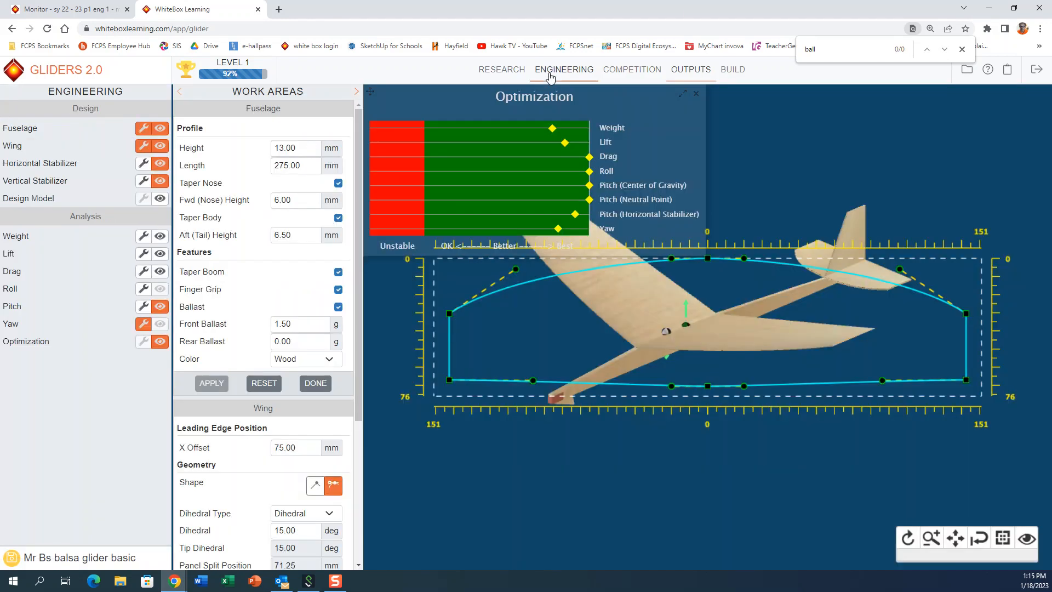
left_click(967, 70)
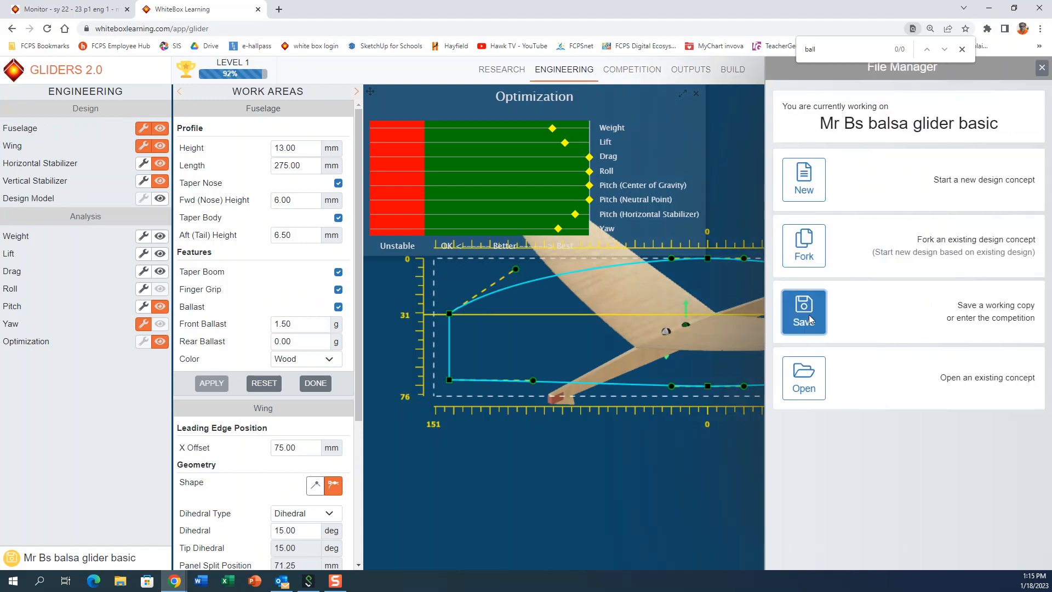
left_click(809, 319)
left_click(817, 275)
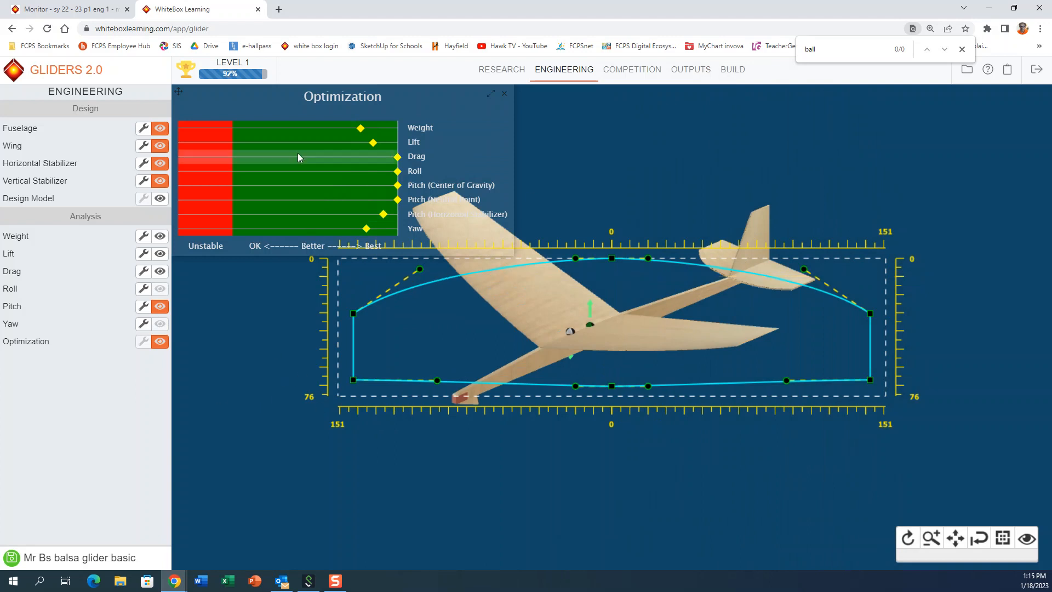
left_click(967, 70)
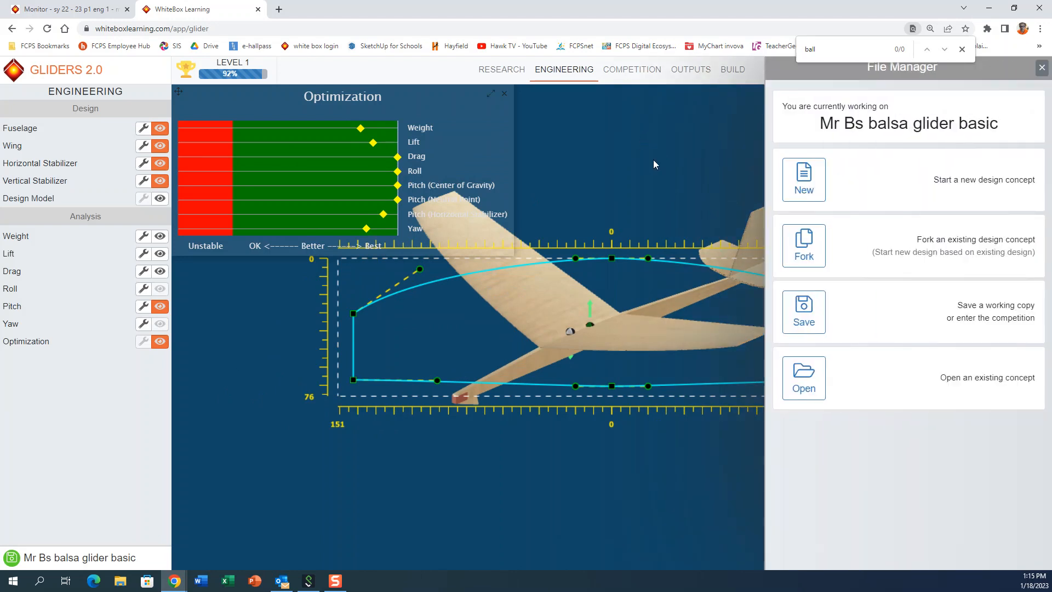
left_click(804, 311)
left_click(822, 276)
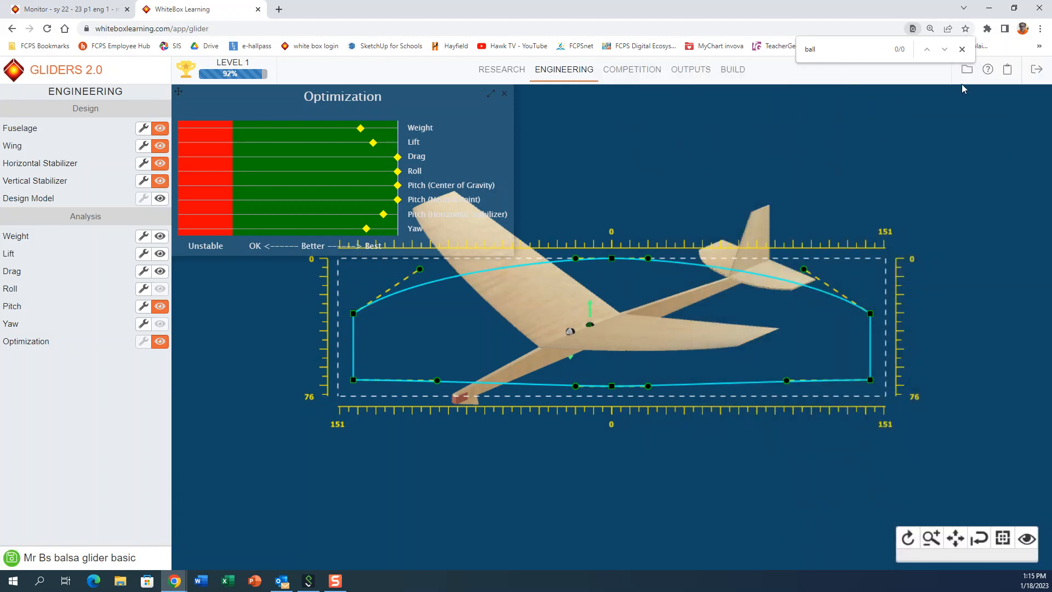
Step: Start a new glider design named "bare bones"
left_click(967, 69)
left_click(805, 174)
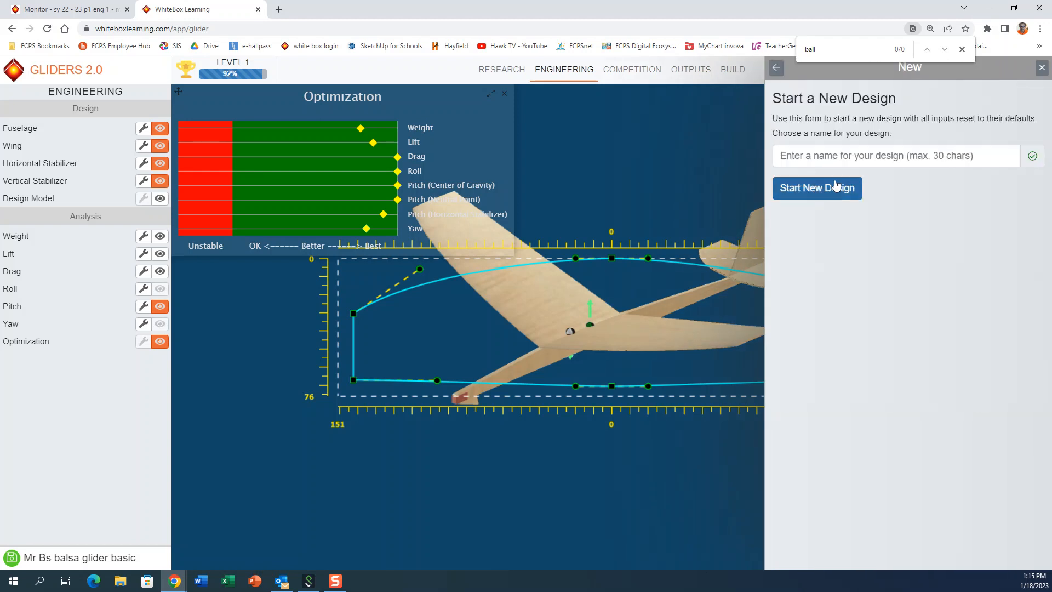
left_click(873, 155)
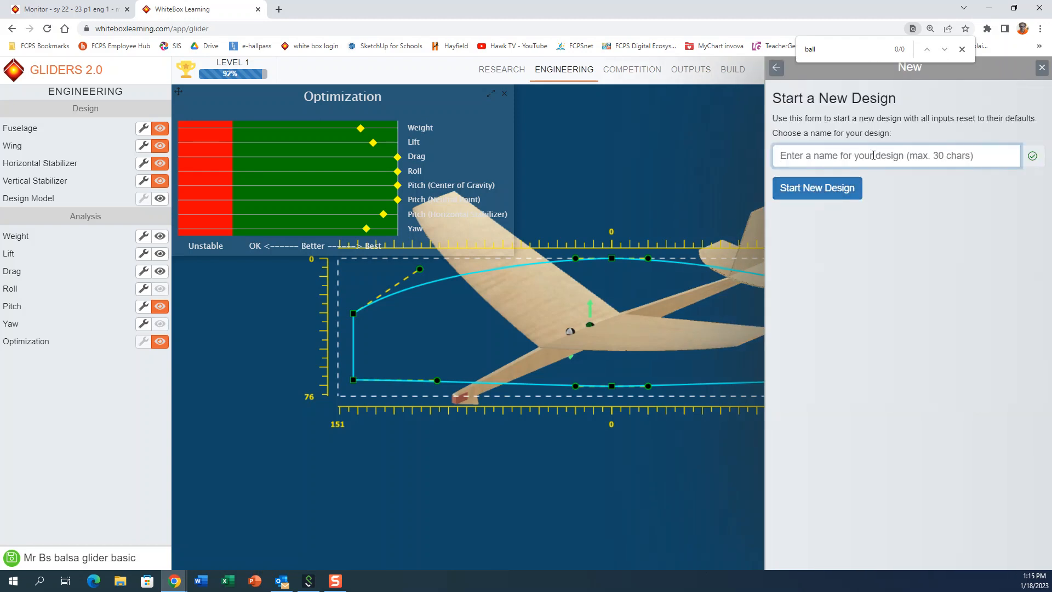
type("bare bones")
left_click(822, 188)
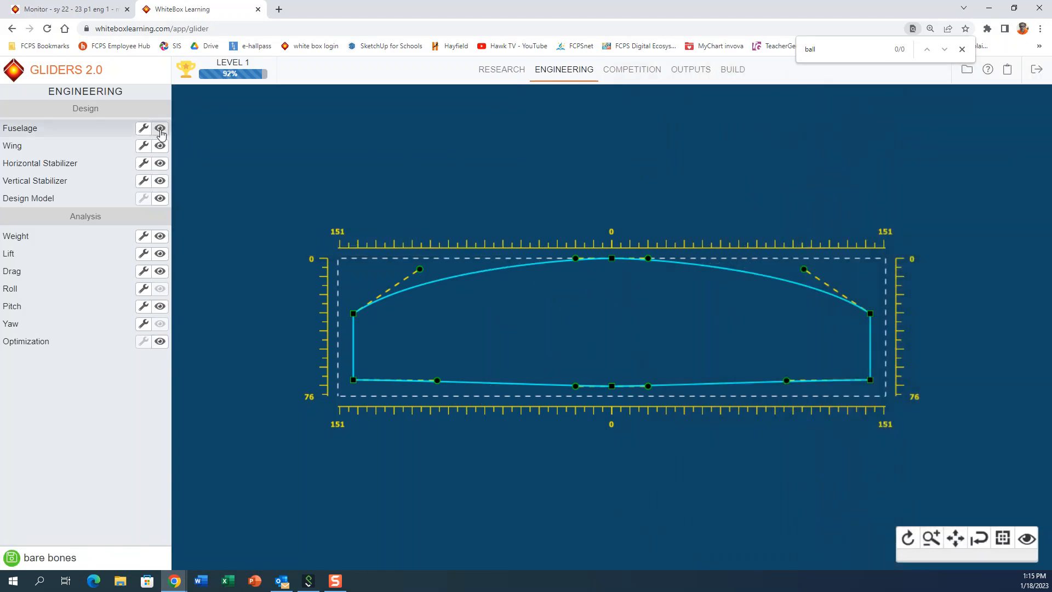
Step: Show the fuselage, wing, both stabilizers and the design model, and display the Optimization chart
left_click(160, 130)
left_click(160, 146)
left_click(159, 163)
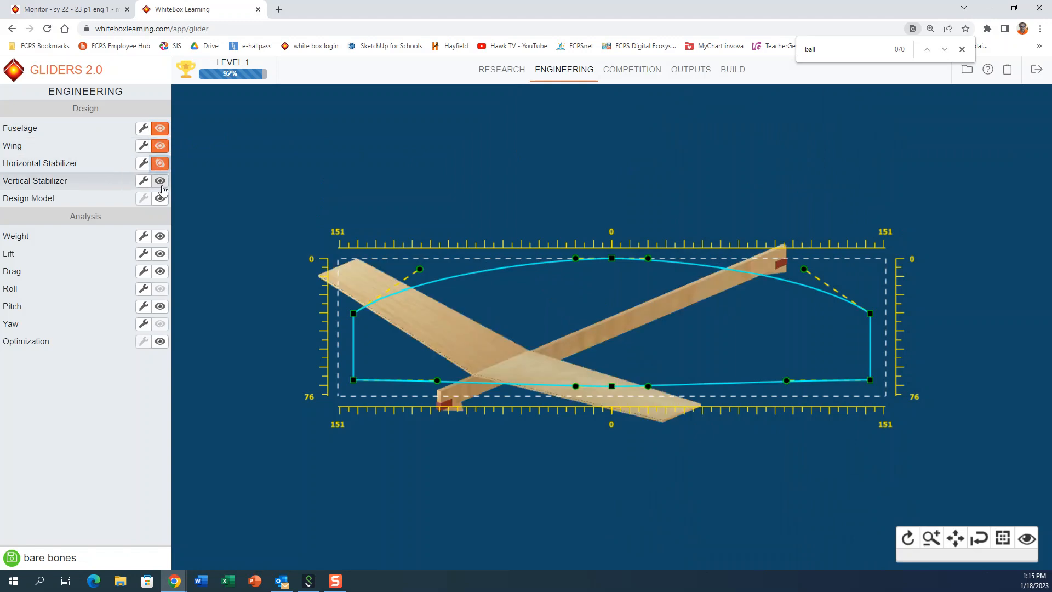
left_click(160, 181)
left_click(160, 198)
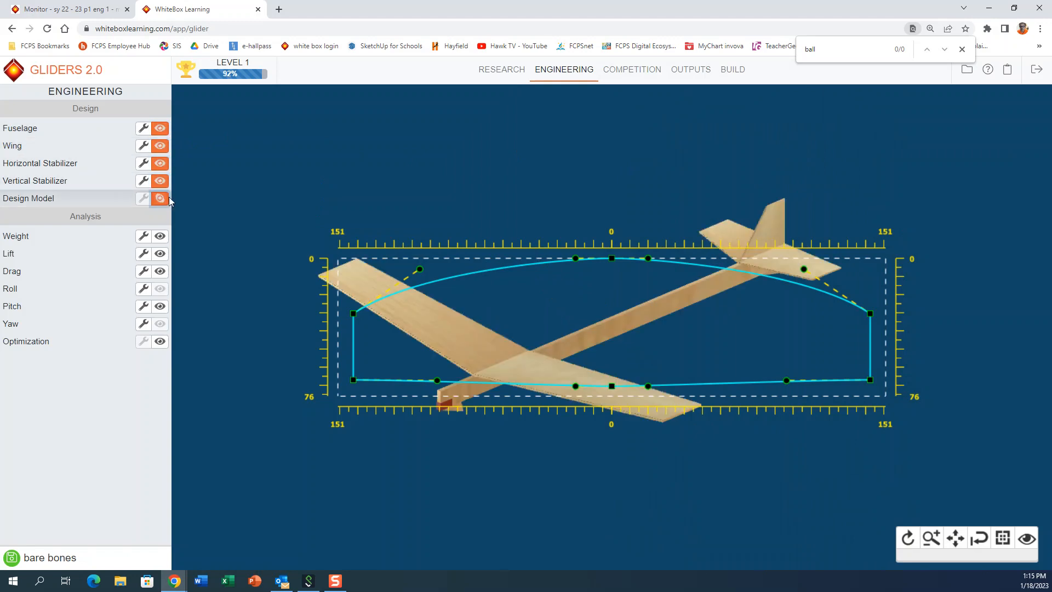
left_click(160, 341)
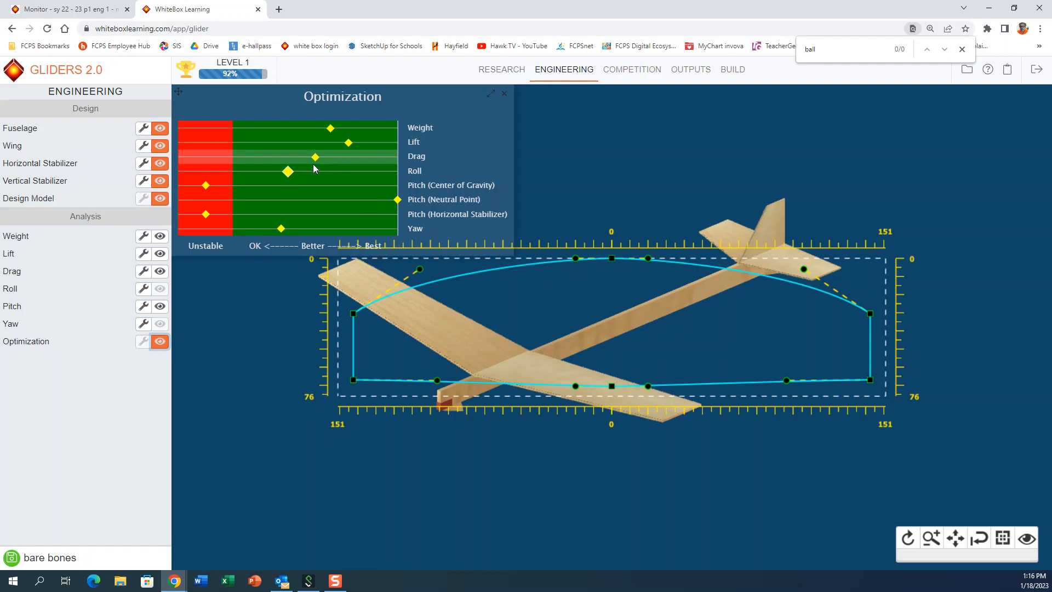
Step: Try a fuselage length of 180 mm and apply it
left_click(143, 127)
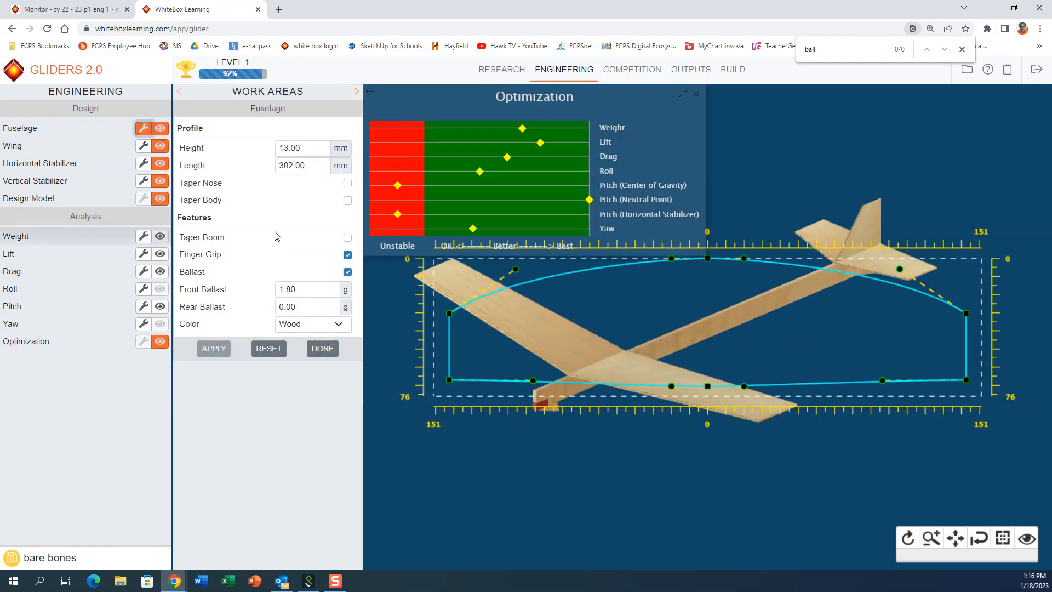
left_click_drag(326, 170, 257, 170)
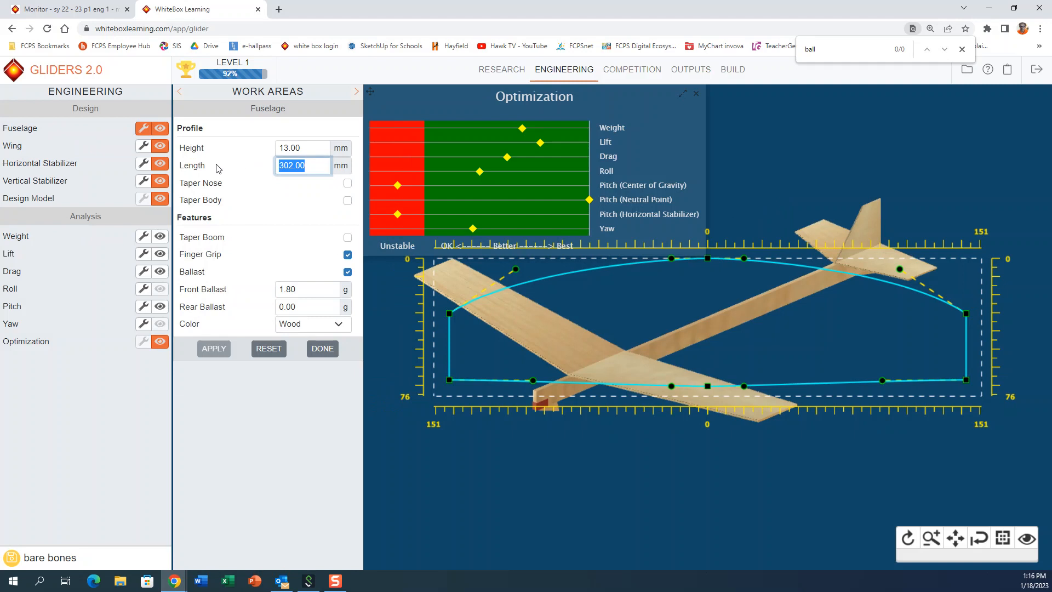
type("180")
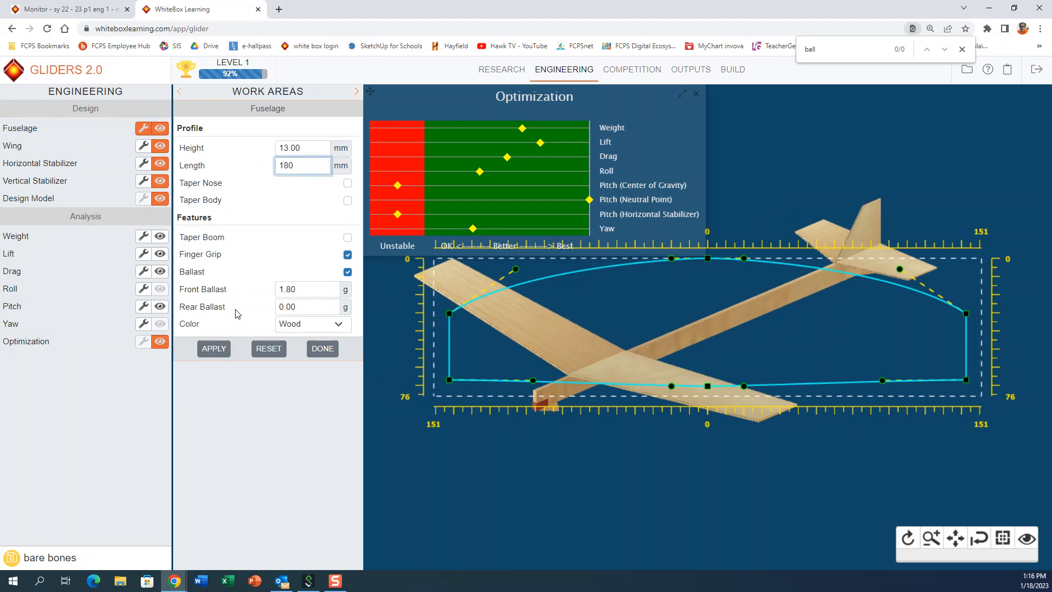
left_click(226, 357)
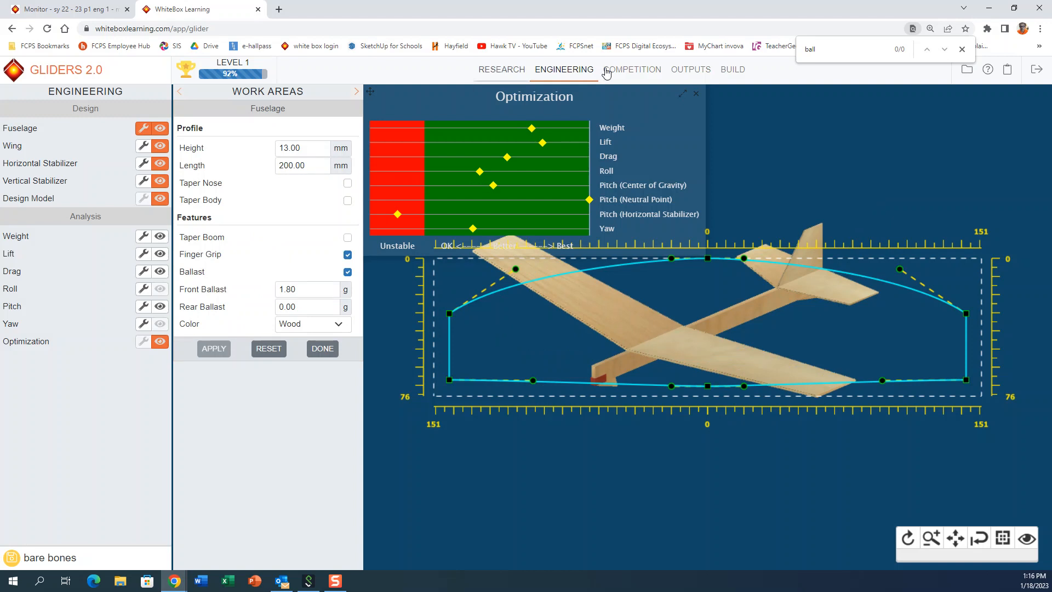
Step: Check the allowed fuselage length in the Design Specifications report, and set the length to 285 mm and apply it
left_click(690, 69)
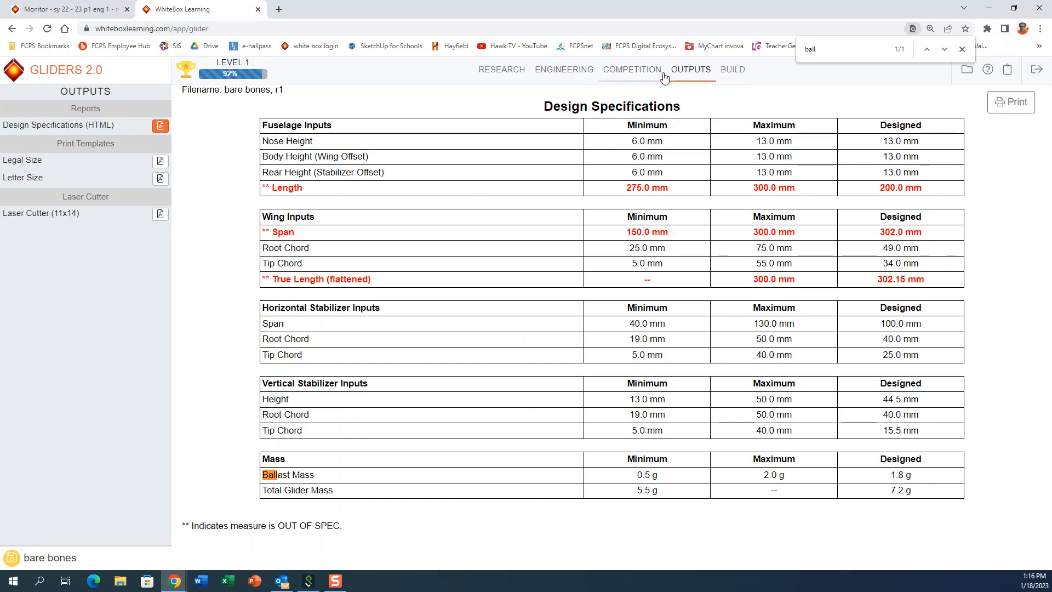
left_click(564, 71)
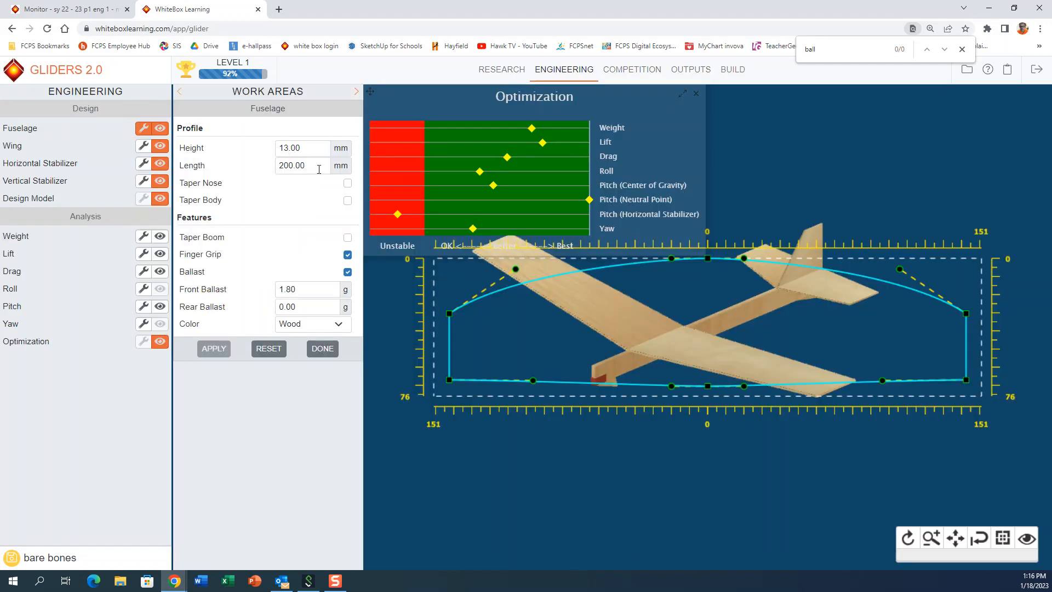
left_click_drag(301, 165, 249, 170)
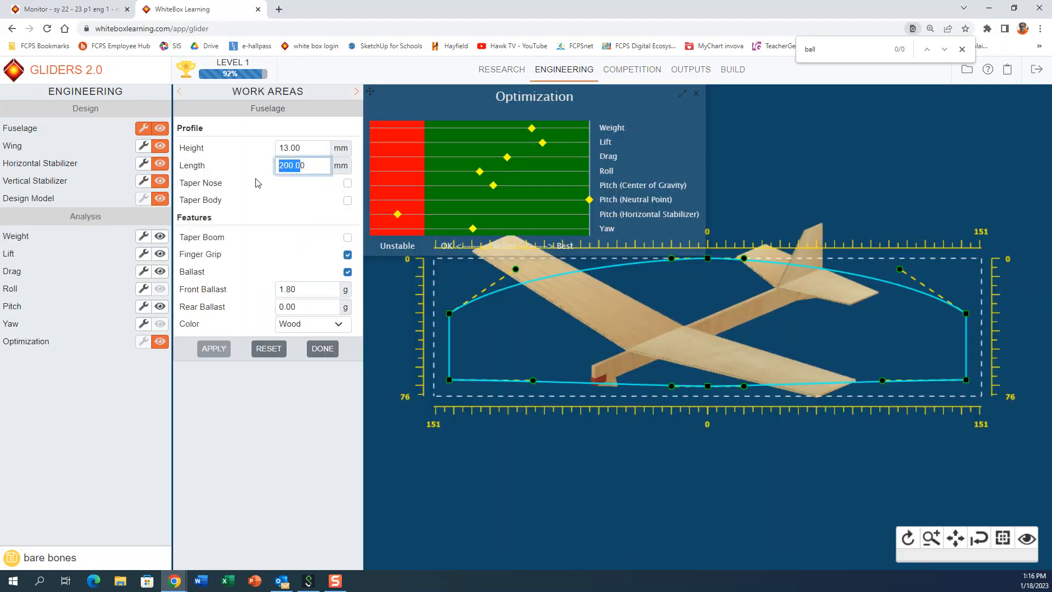
type("285")
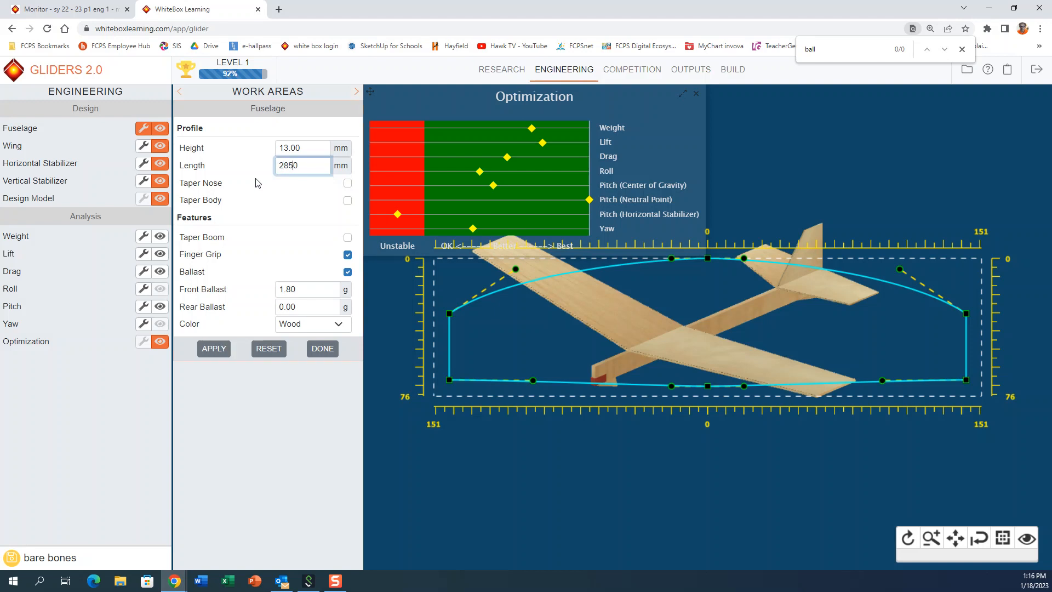
left_click(217, 348)
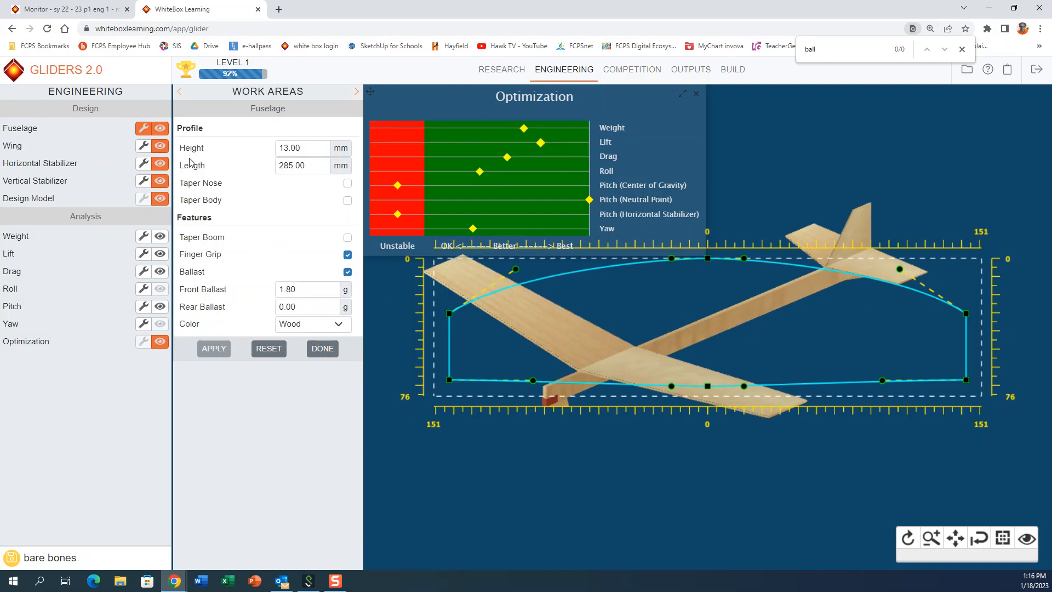
Step: Reshape the wing into a curved outline with a span of about 284 mm and a tip chord of about 36 mm
left_click(144, 147)
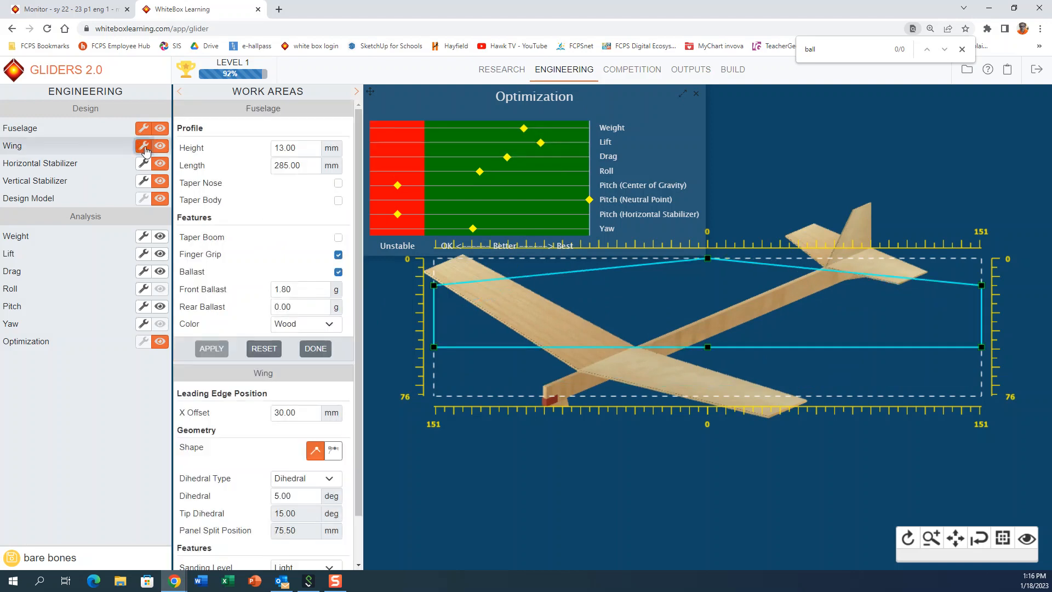
left_click_drag(434, 347, 448, 380)
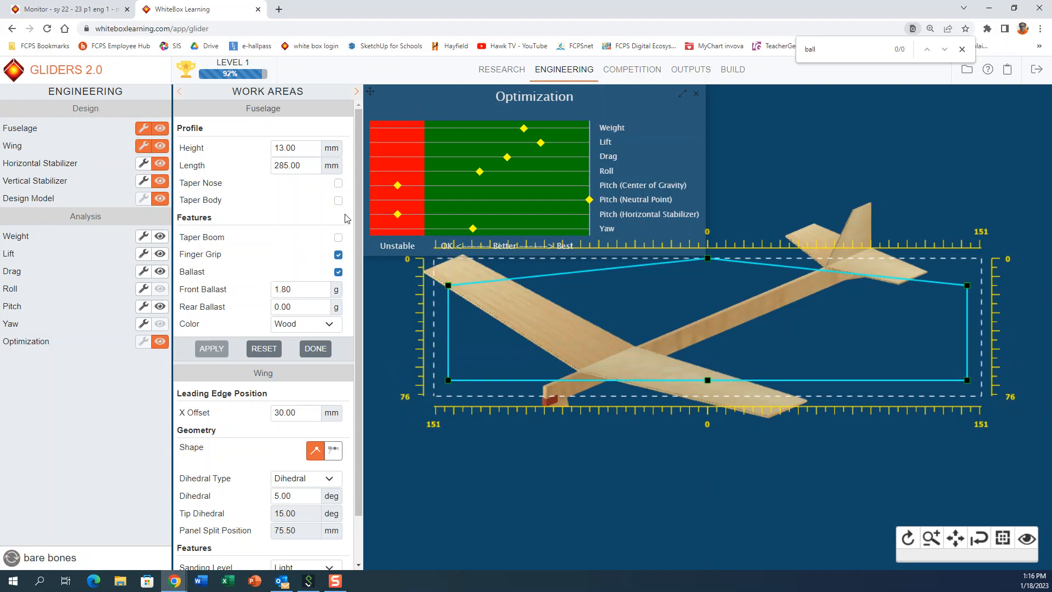
scroll(332, 351, "down", 1)
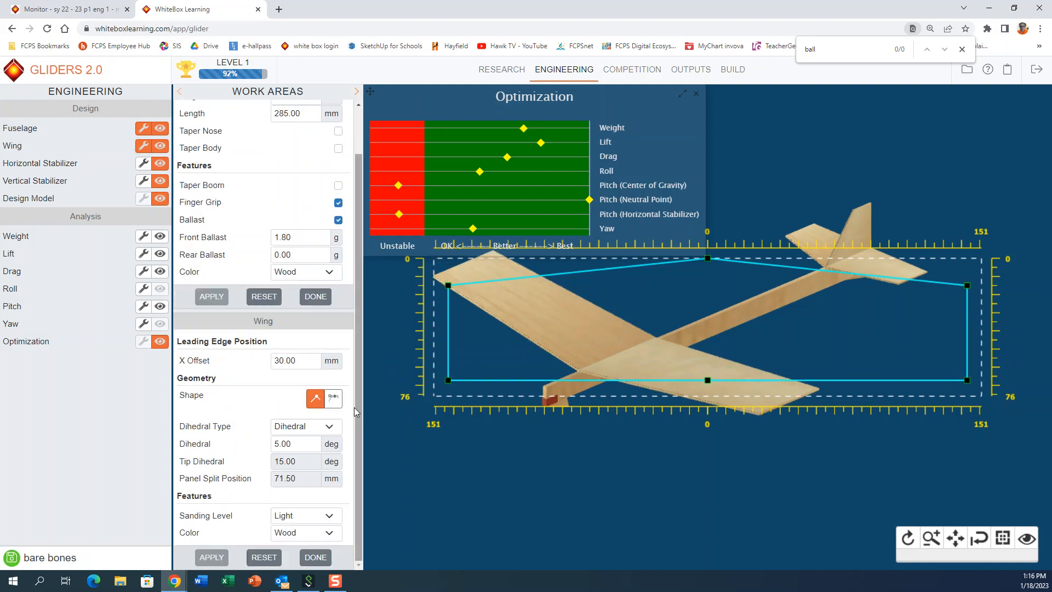
left_click(333, 398)
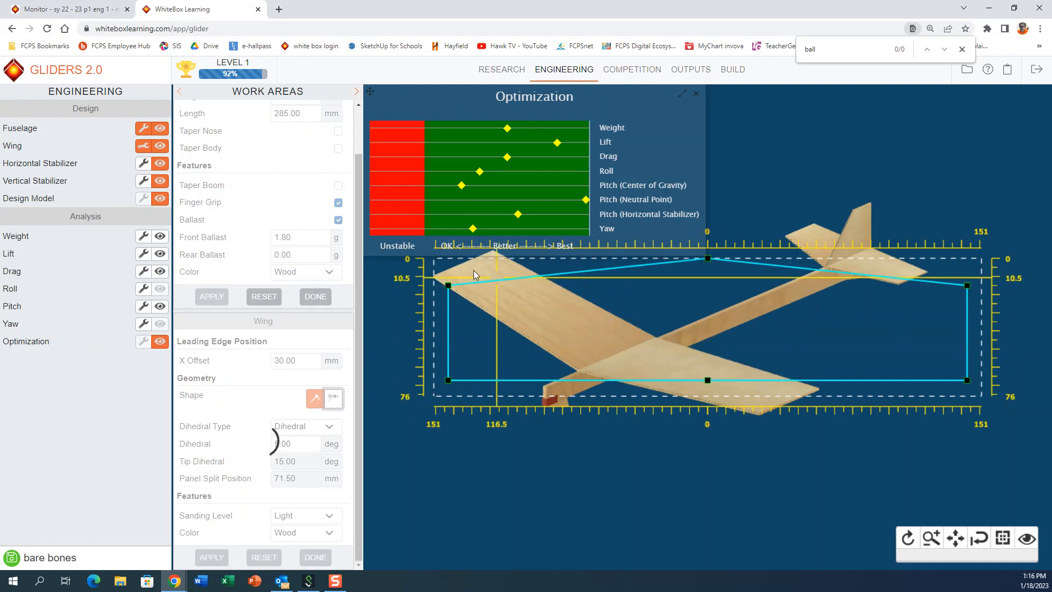
left_click_drag(446, 285, 485, 312)
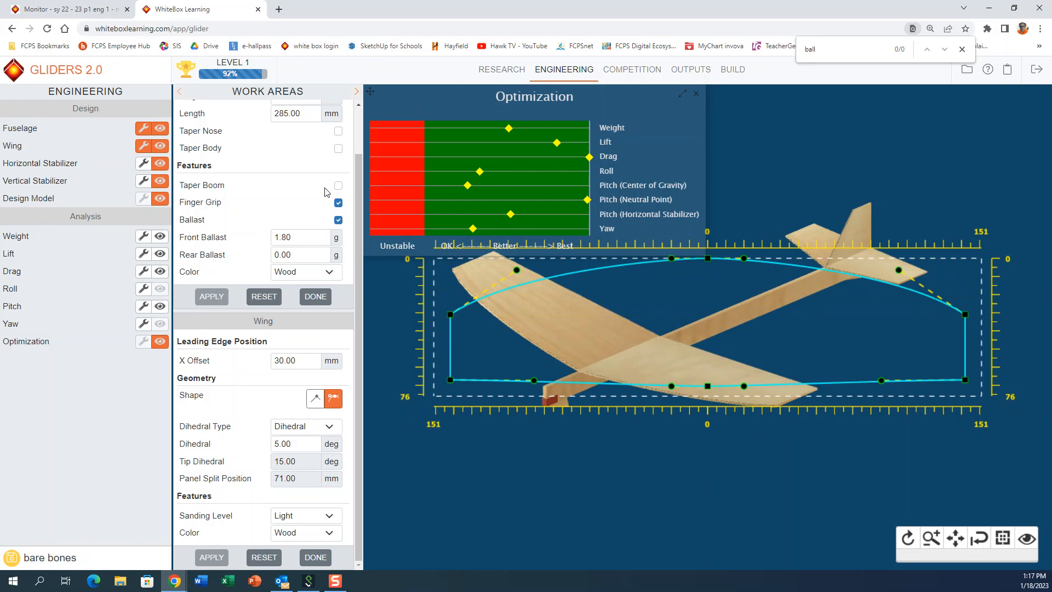
Step: Taper the fuselage's nose, boom and body
scroll(326, 195, "up", 1)
left_click(338, 183)
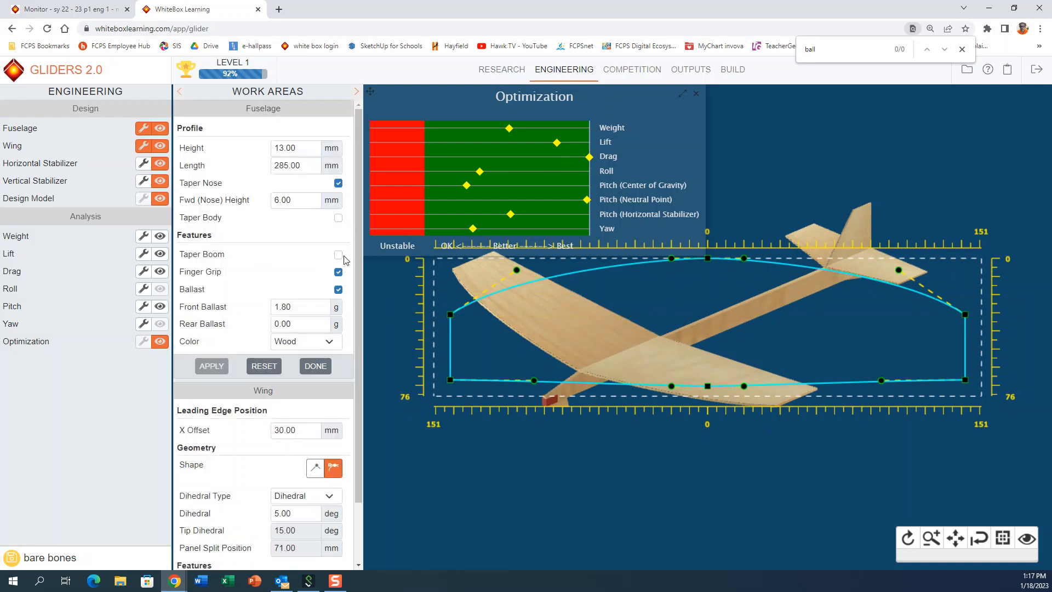
left_click(338, 255)
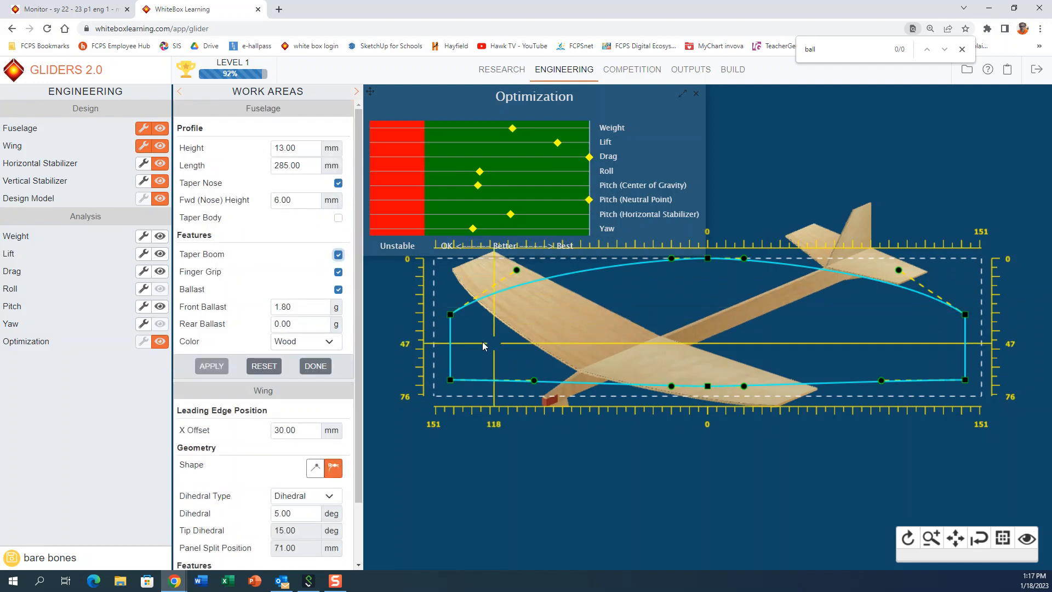
left_click(338, 219)
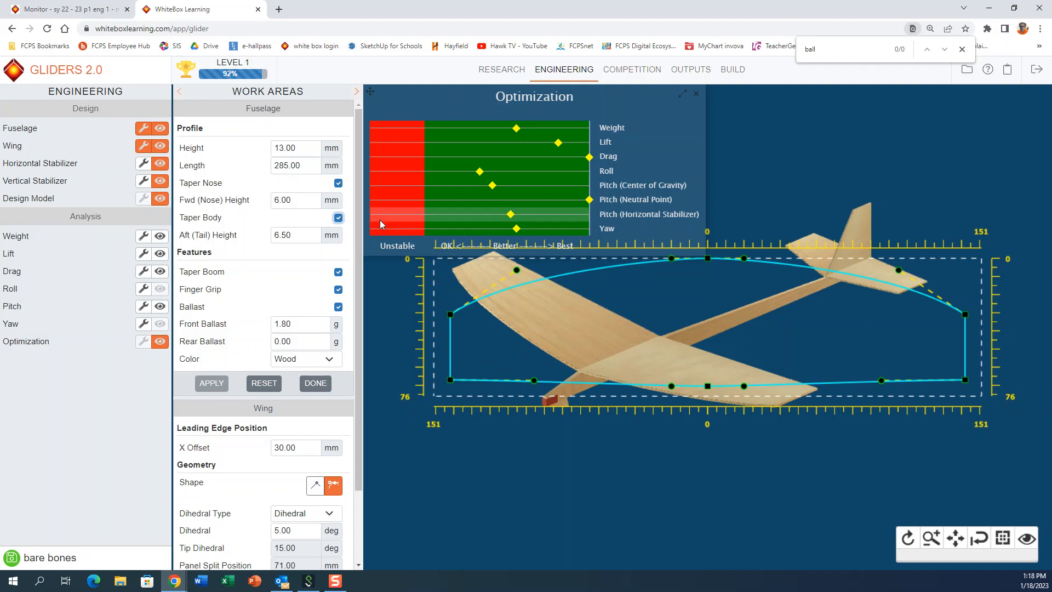
Step: Set the X offset of the wing's leading edge to 50 mm and apply it
scroll(285, 298, "down", 2)
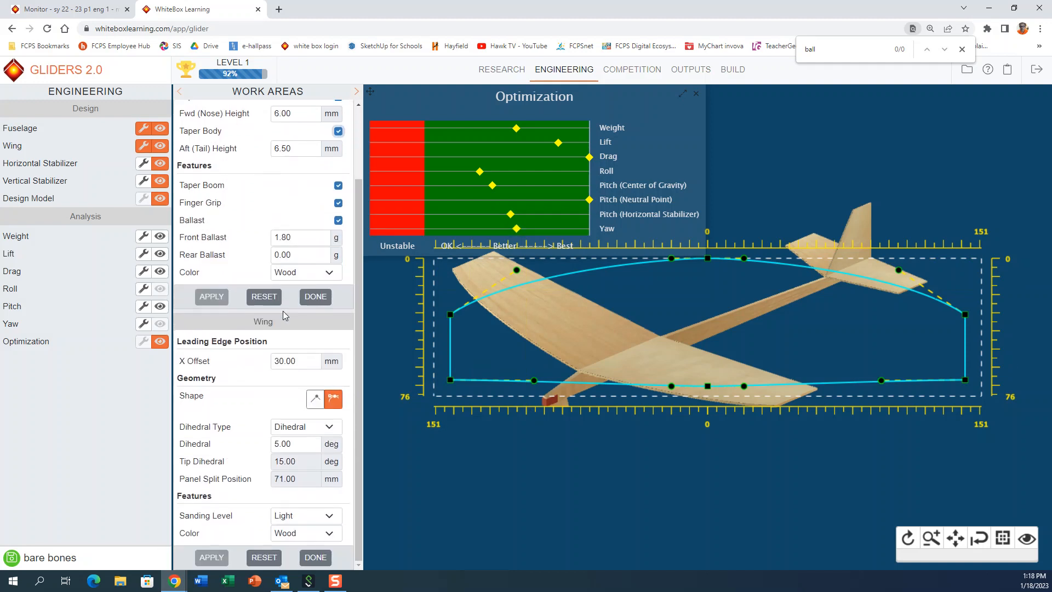
double_click(308, 365)
type("50")
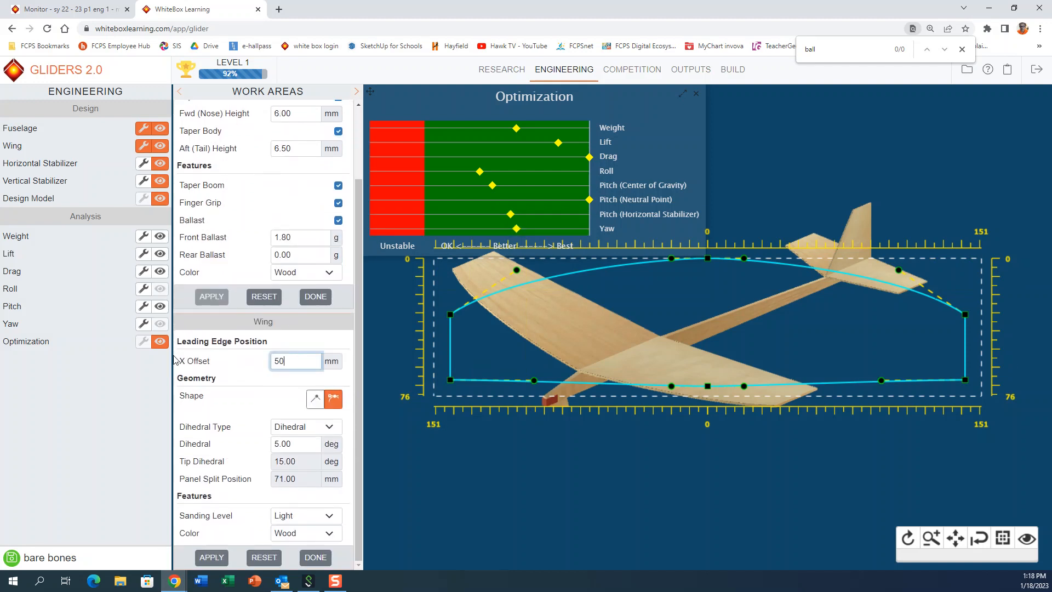
left_click(208, 559)
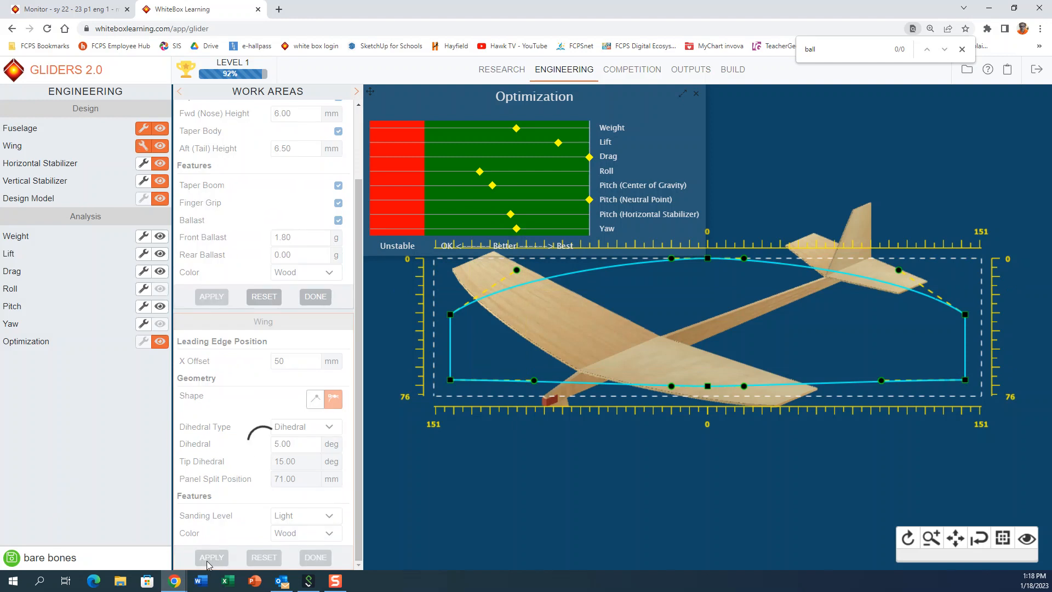